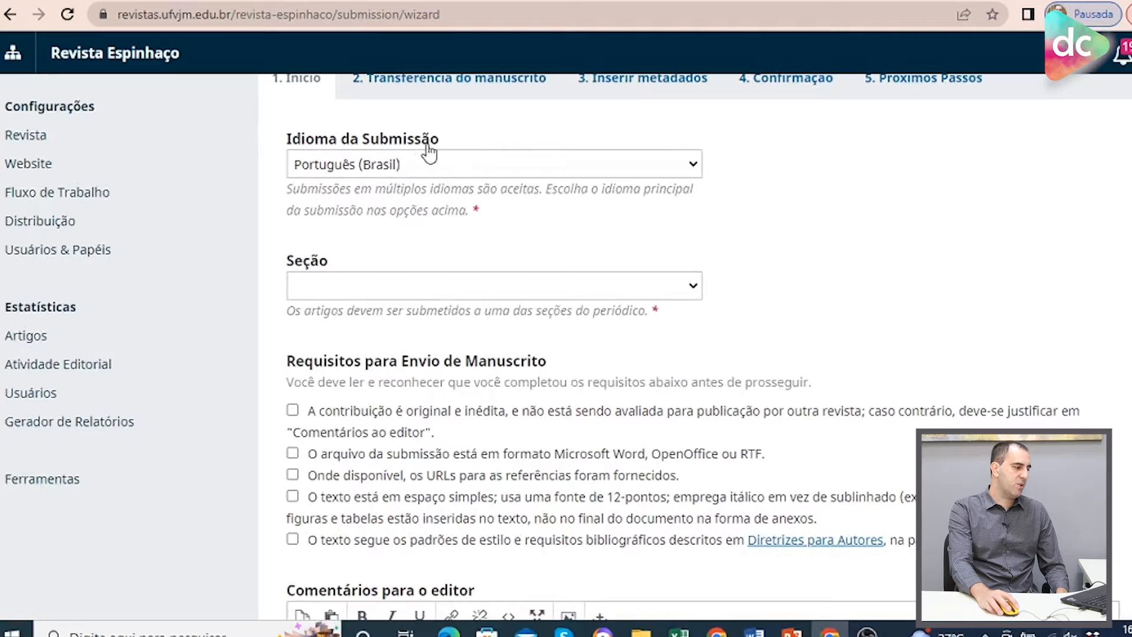
Set the submission section to Artigos, keeping Português (Brasil) as the submission language.
left_click(547, 170)
left_click(548, 171)
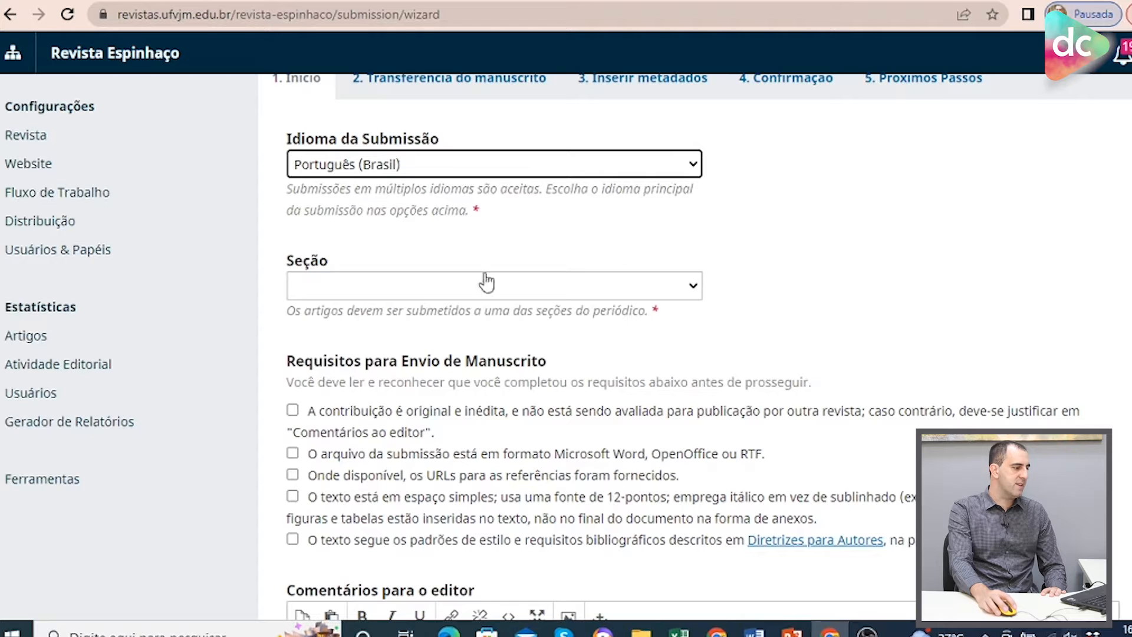
left_click(417, 292)
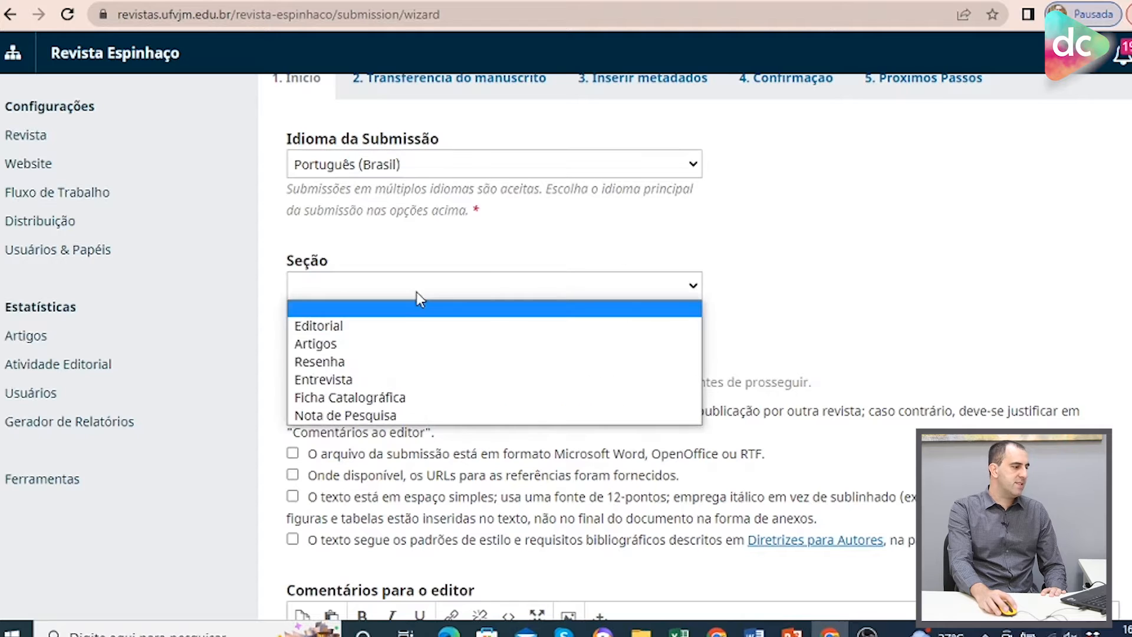
left_click(358, 345)
Tick all five manuscript submission requirement checkboxes.
scroll(657, 347, "down", 3)
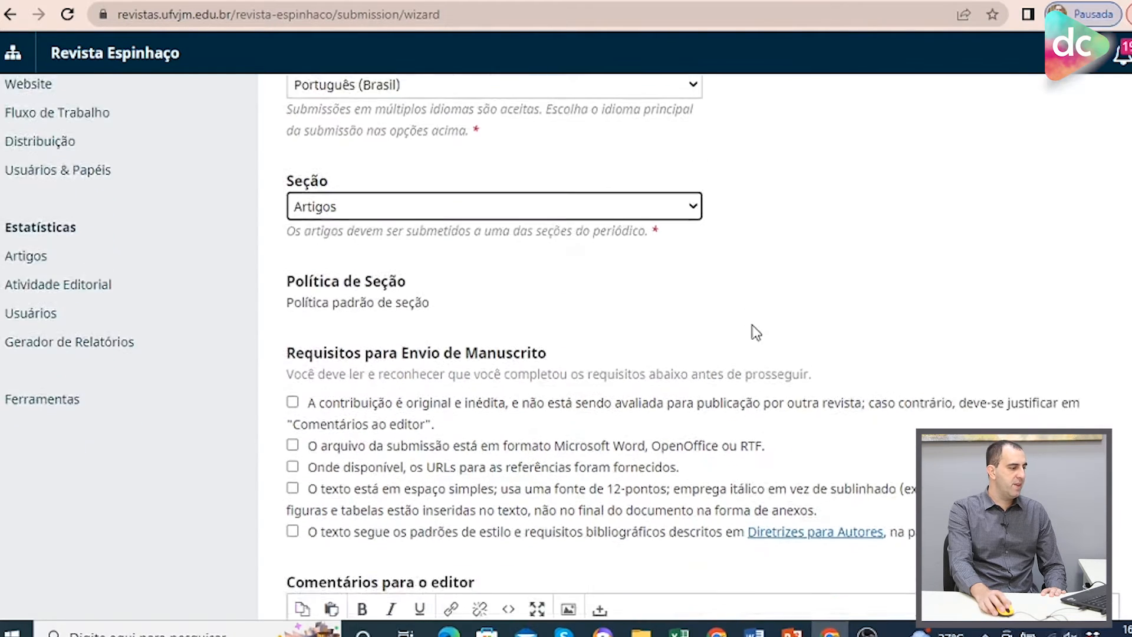
left_click(293, 303)
left_click(293, 346)
left_click(292, 367)
left_click(292, 389)
left_click(293, 431)
Agree to the privacy statement data collection and save to continue to the manuscript upload stage.
scroll(411, 348, "down", 1)
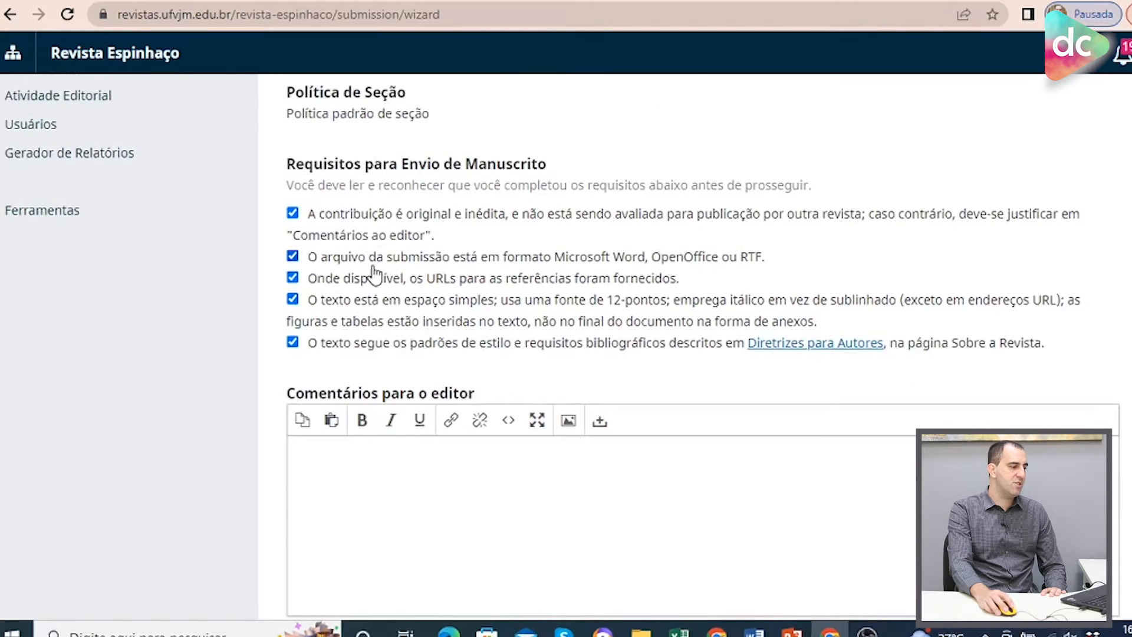
scroll(377, 266, "down", 3)
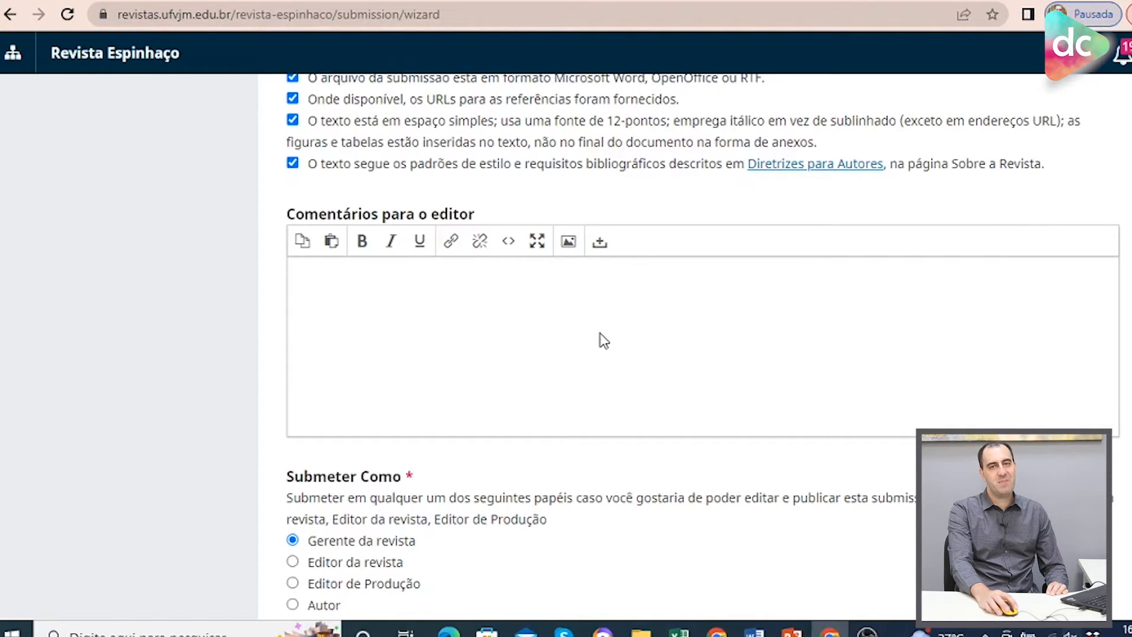
scroll(605, 341, "down", 5)
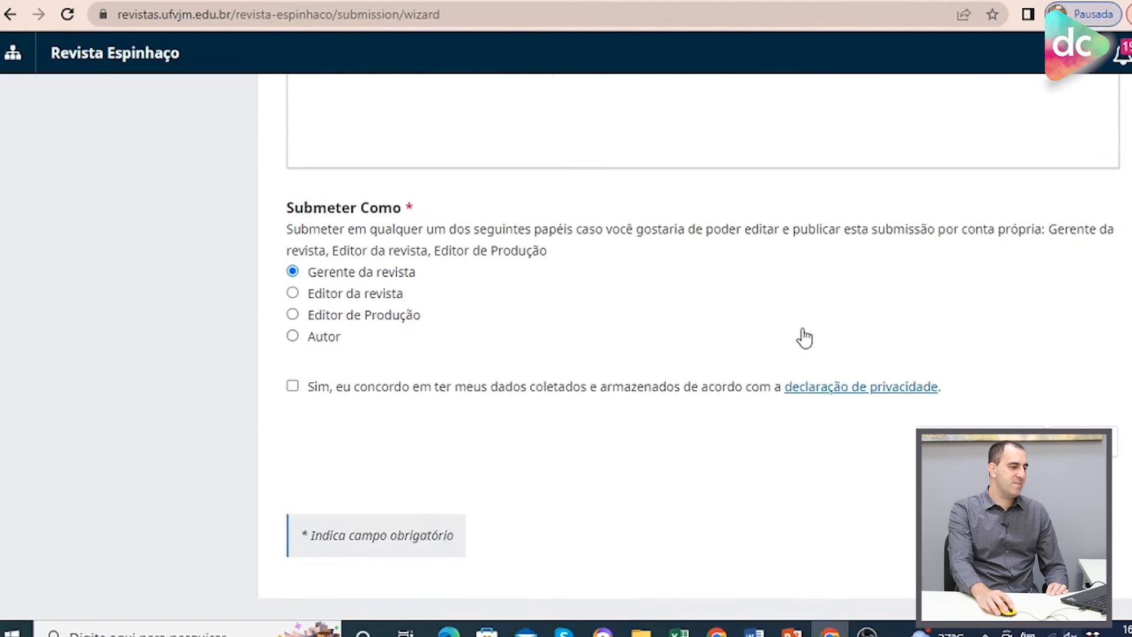
scroll(804, 338, "down", 1)
left_click(292, 380)
left_click(944, 425)
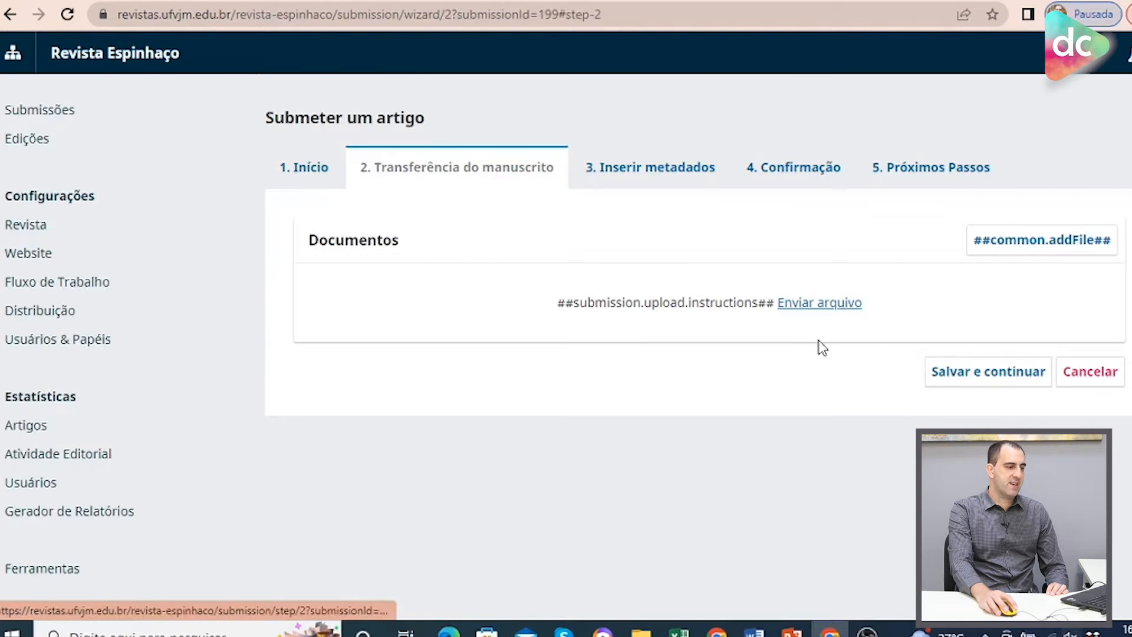
Upload geopop.pdf from the Dropbox folder as the manuscript document.
left_click(840, 316)
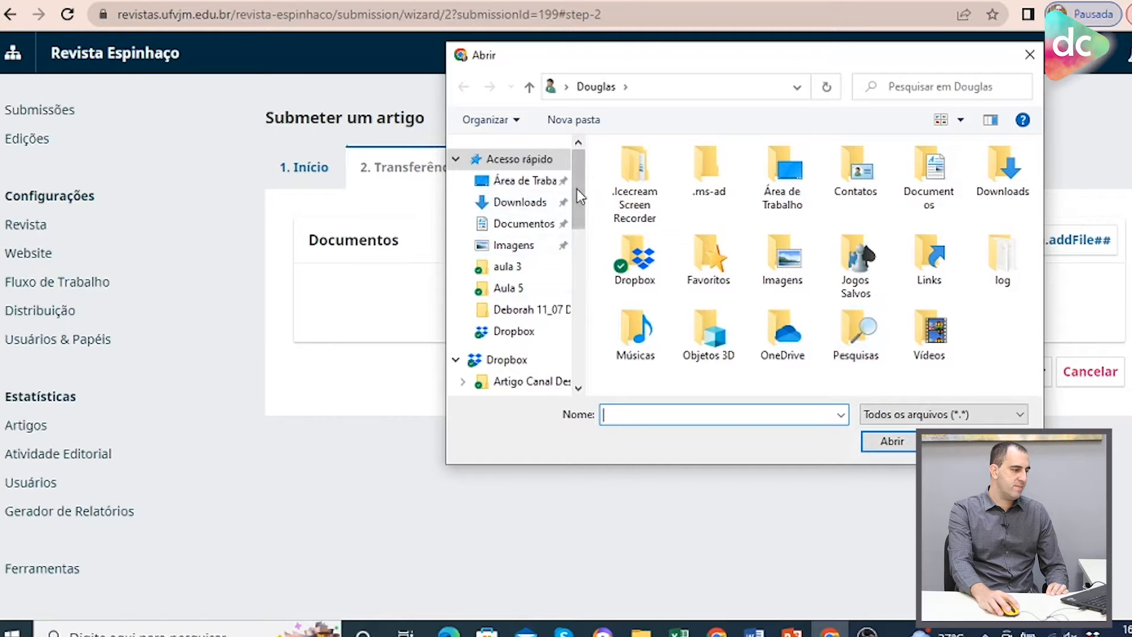
left_click_drag(577, 189, 587, 213)
left_click(519, 287)
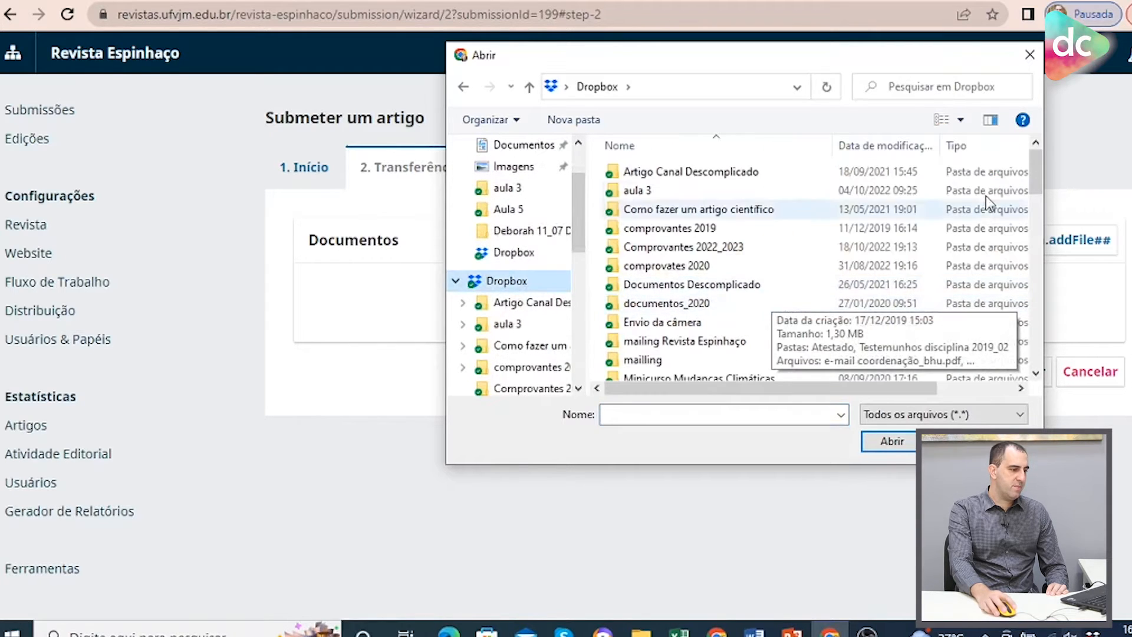
left_click_drag(1036, 183, 1036, 318)
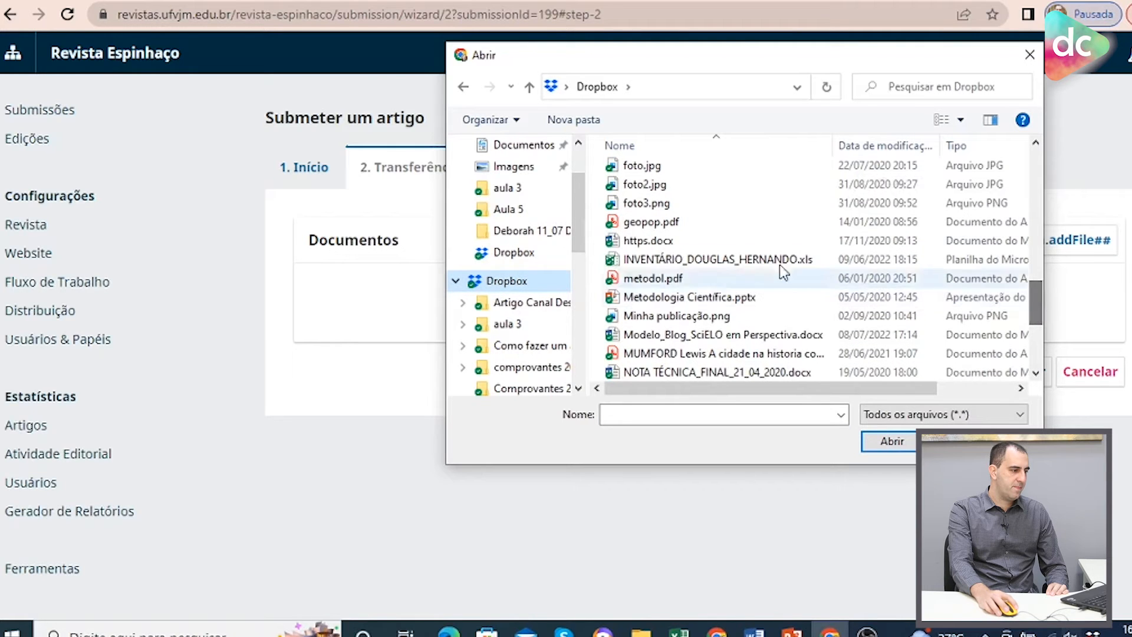
left_click(672, 223)
left_click(909, 447)
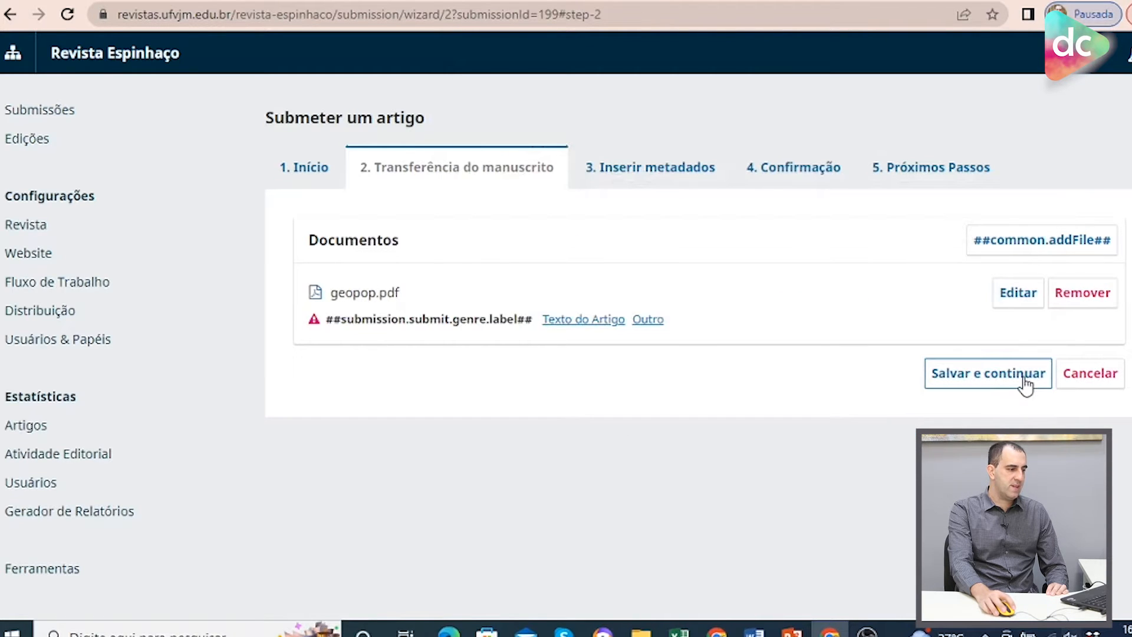
Label the uploaded file as Texto do Artigo and save to continue to the metadata stage.
left_click(598, 323)
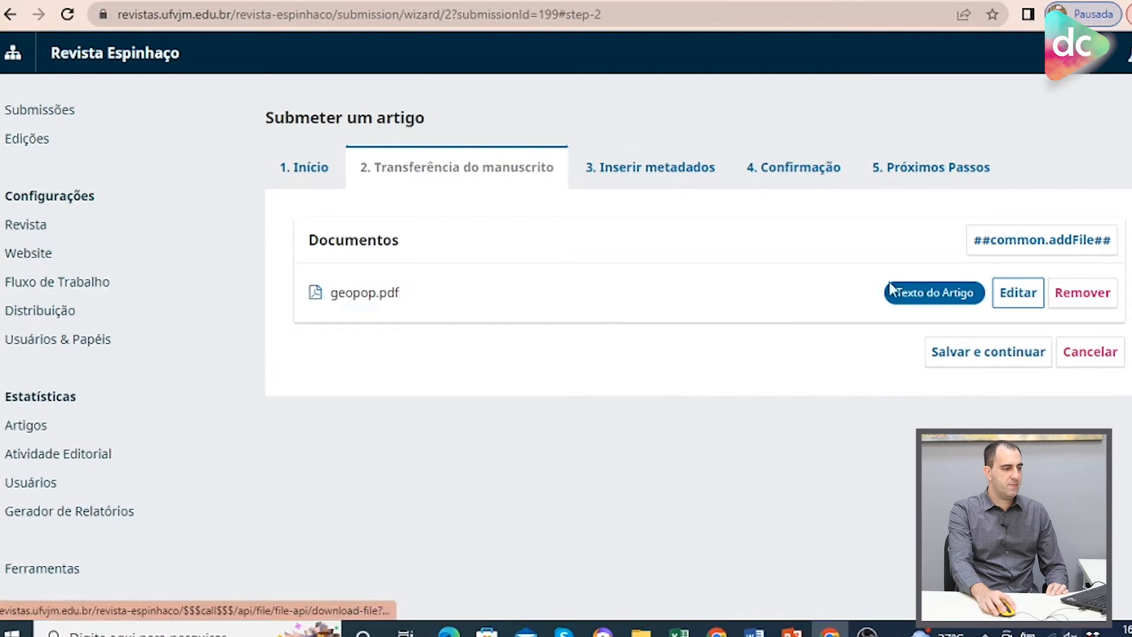
left_click(971, 355)
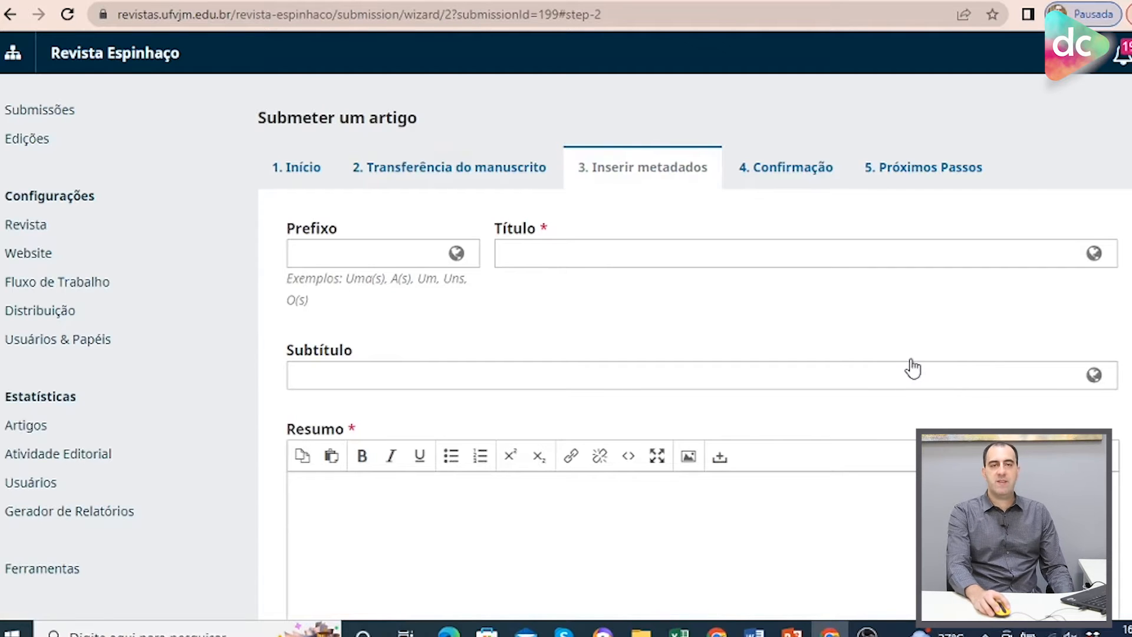
Enter the title as titulo do artigo and the English title as title.
left_click(601, 252)
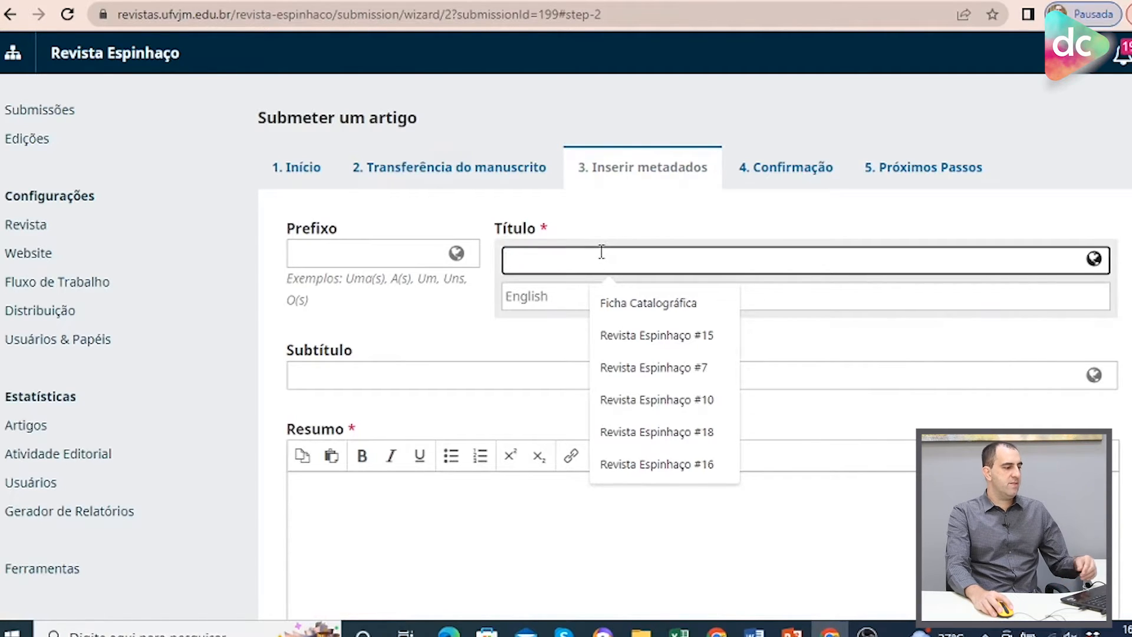
type("titul")
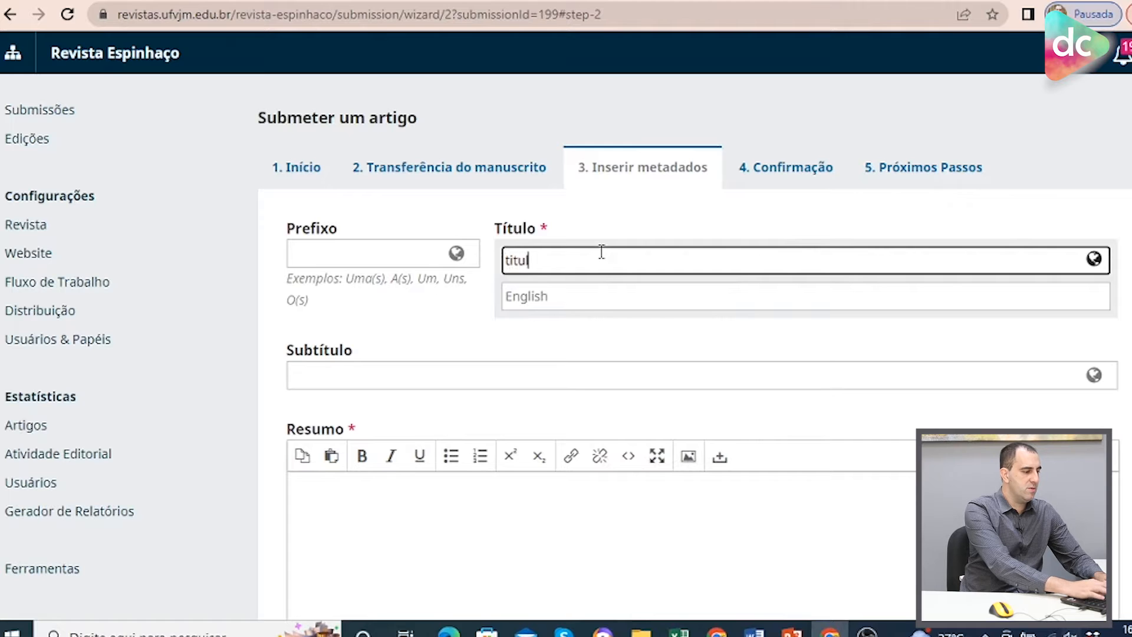
type("o di artigo")
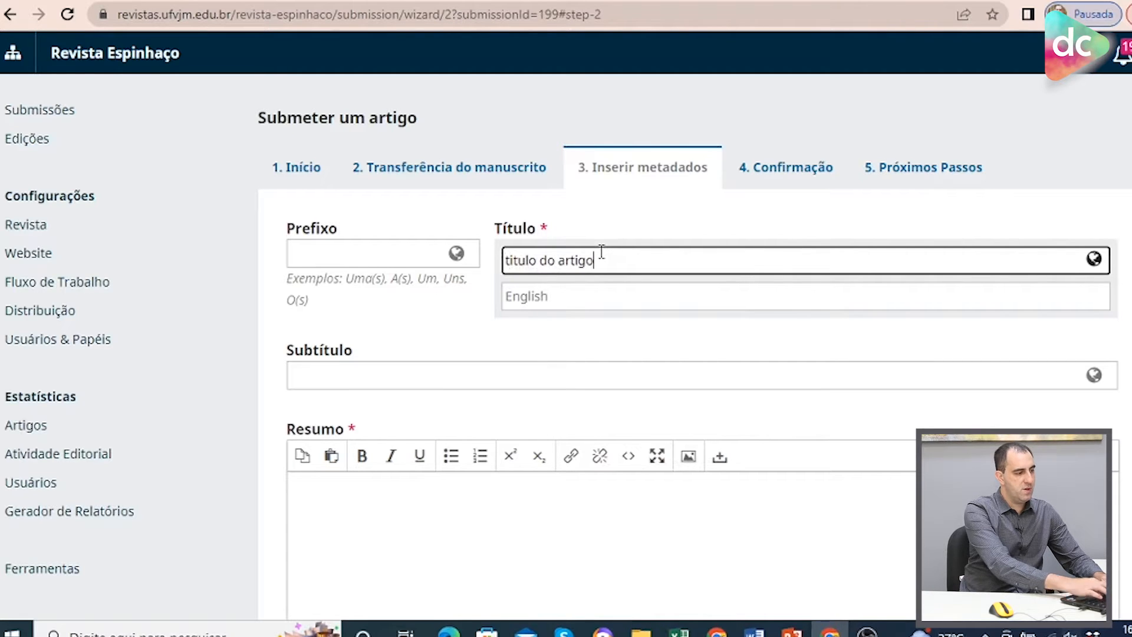
left_click(589, 298)
type("title")
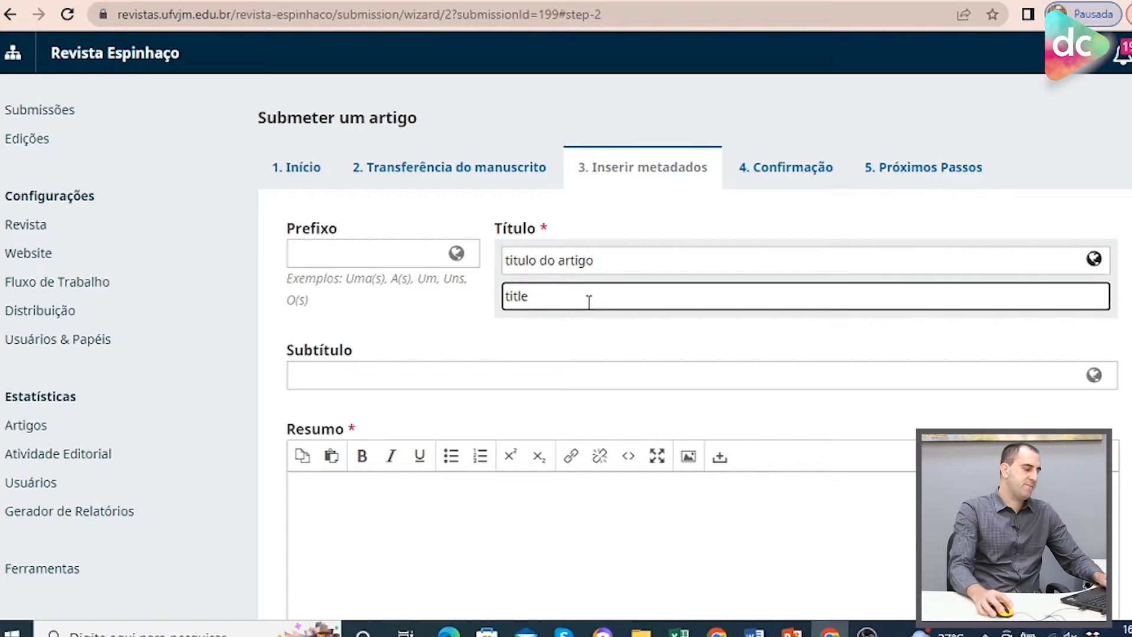
left_click(571, 344)
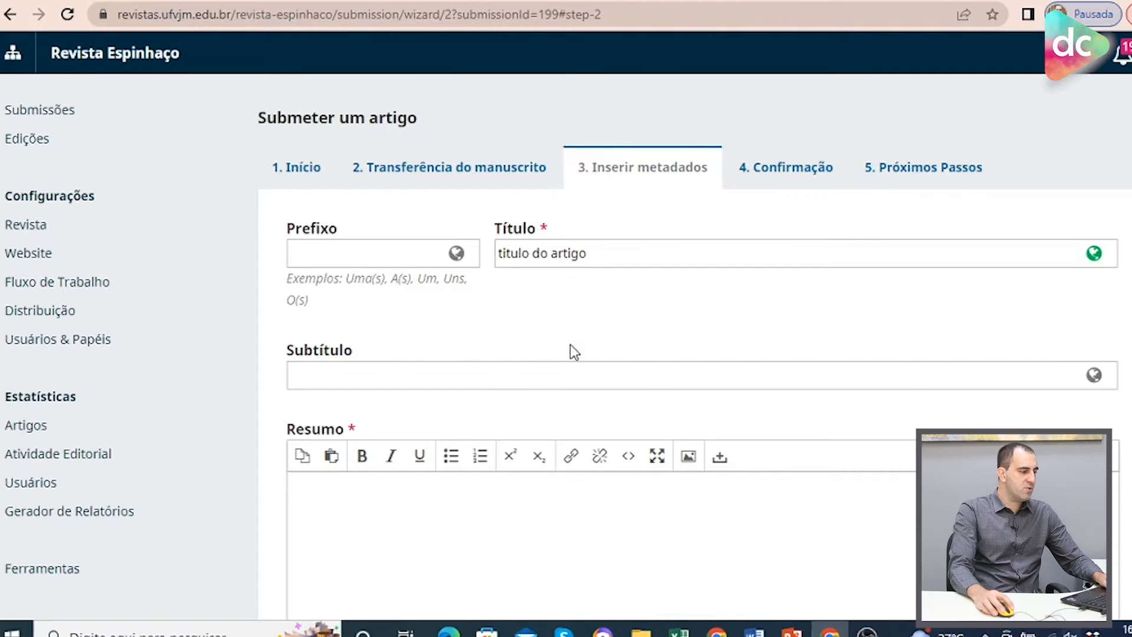
Enter resumo as the abstract and abstract as the English abstract.
scroll(524, 341, "down", 2)
scroll(525, 341, "down", 1)
left_click(437, 335)
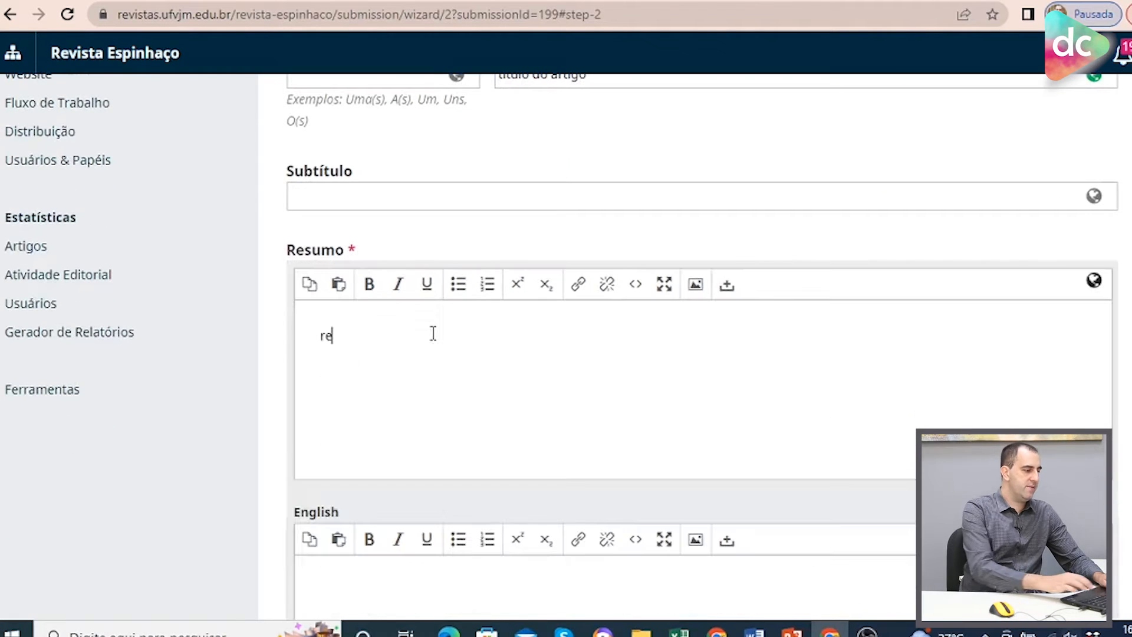
type("resumo")
scroll(433, 334, "down", 3)
left_click(381, 422)
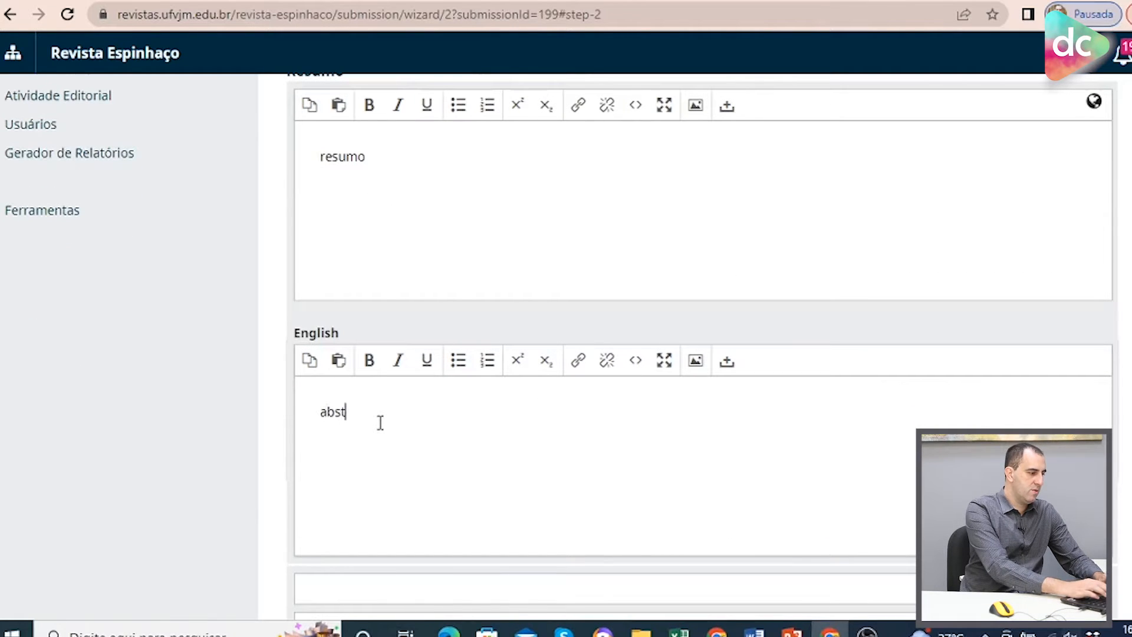
type("abstract")
Add the keywords palavra and palavra2.
scroll(386, 413, "down", 4)
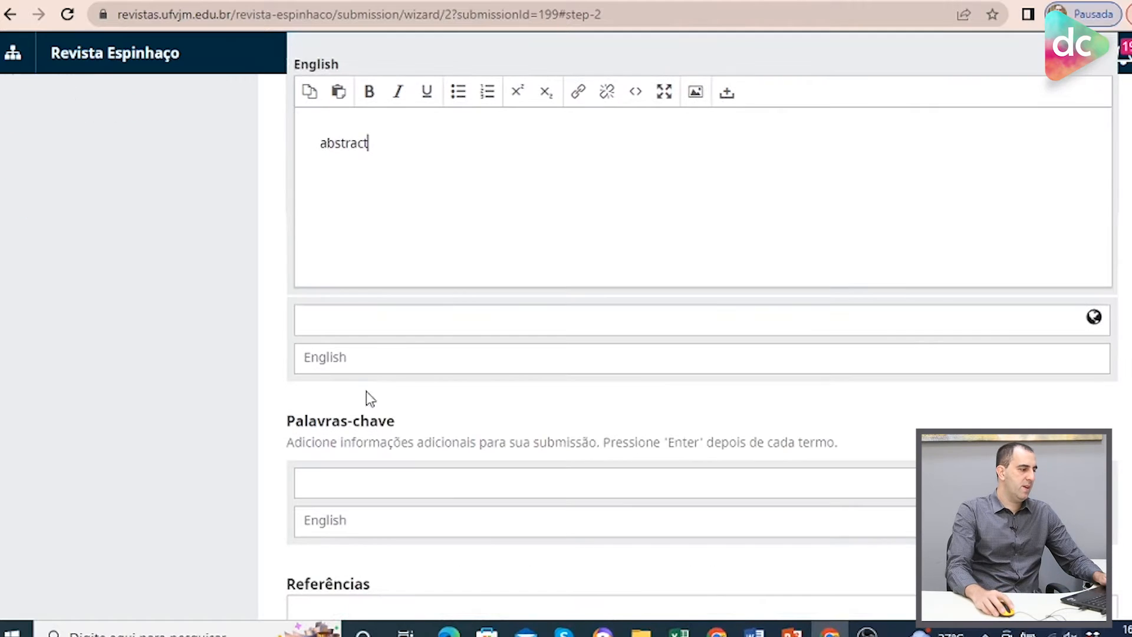
left_click(443, 328)
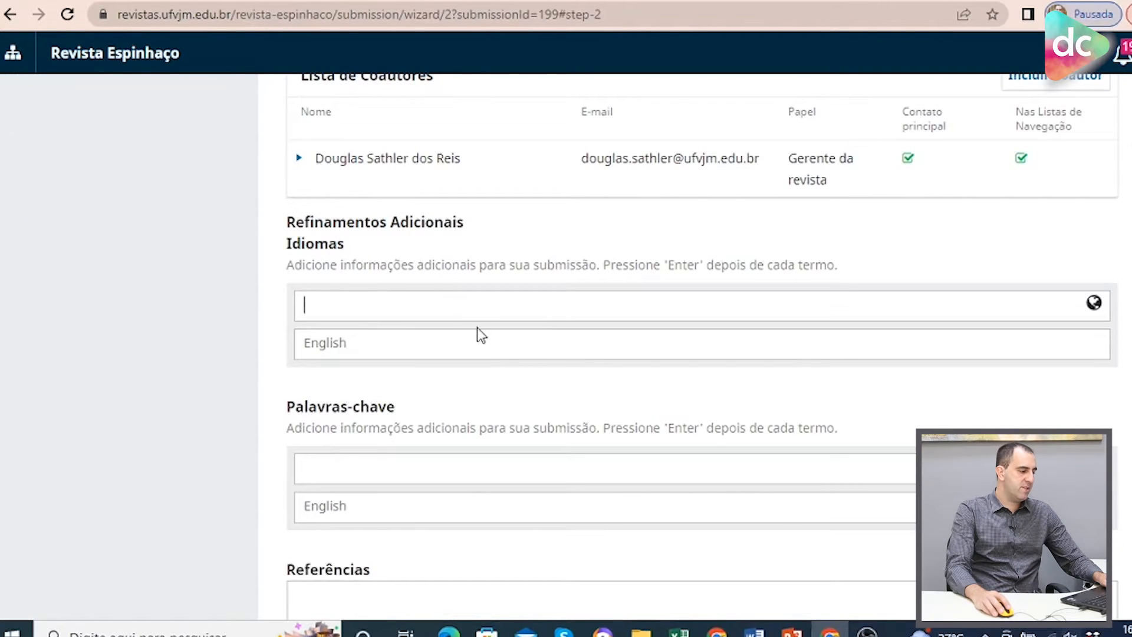
scroll(477, 327, "down", 2)
left_click(375, 379)
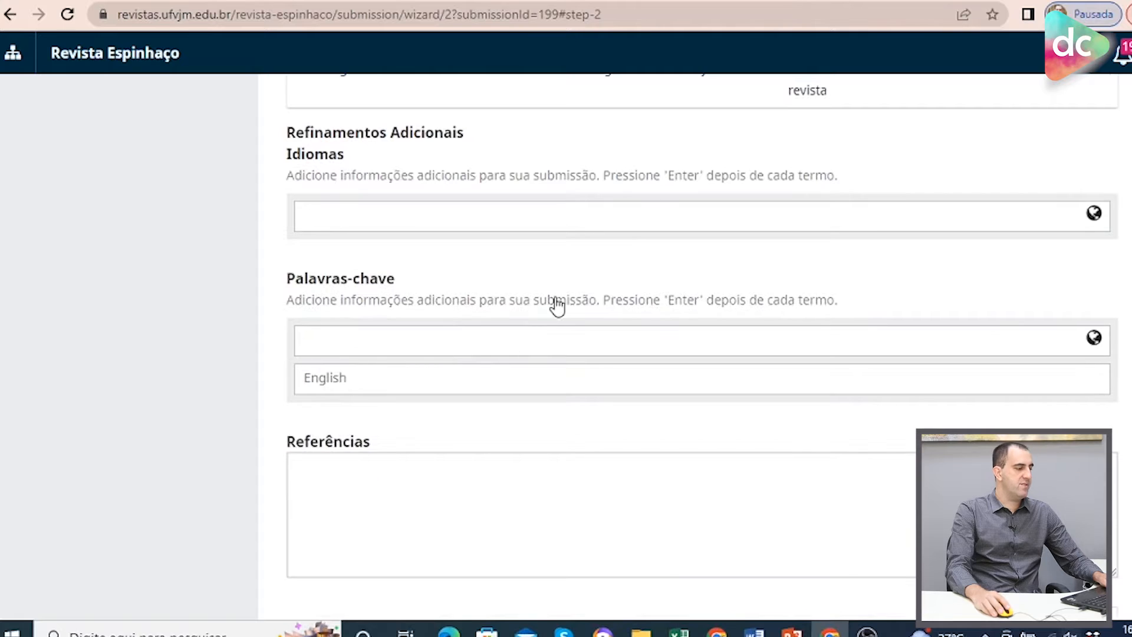
type("palavra")
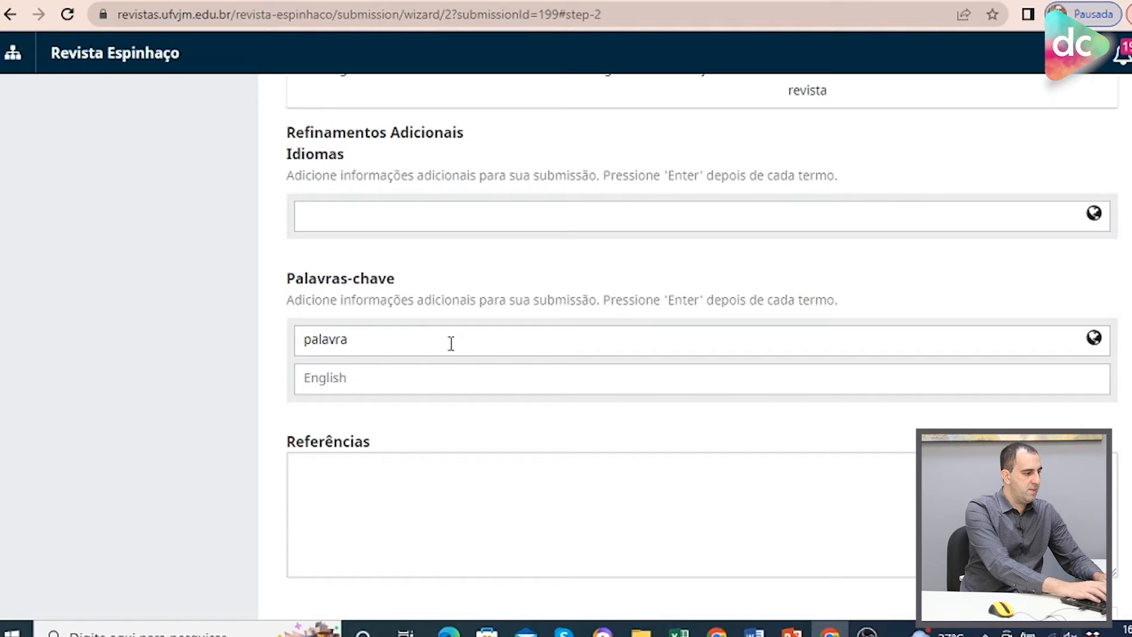
key("Return")
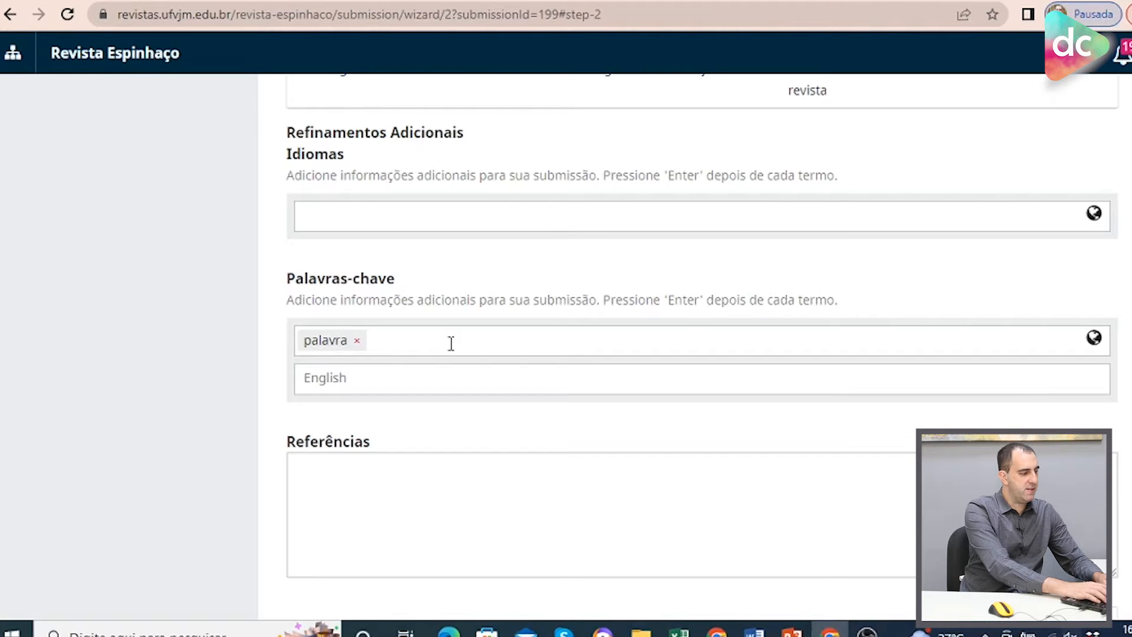
type("p")
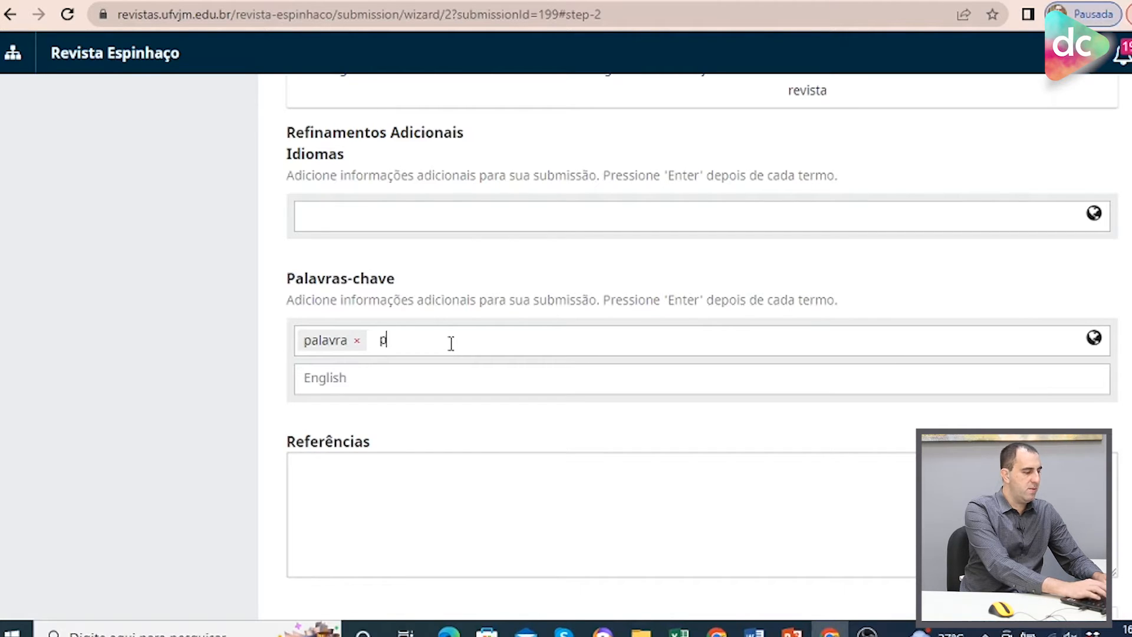
type("alavra2")
key("Return")
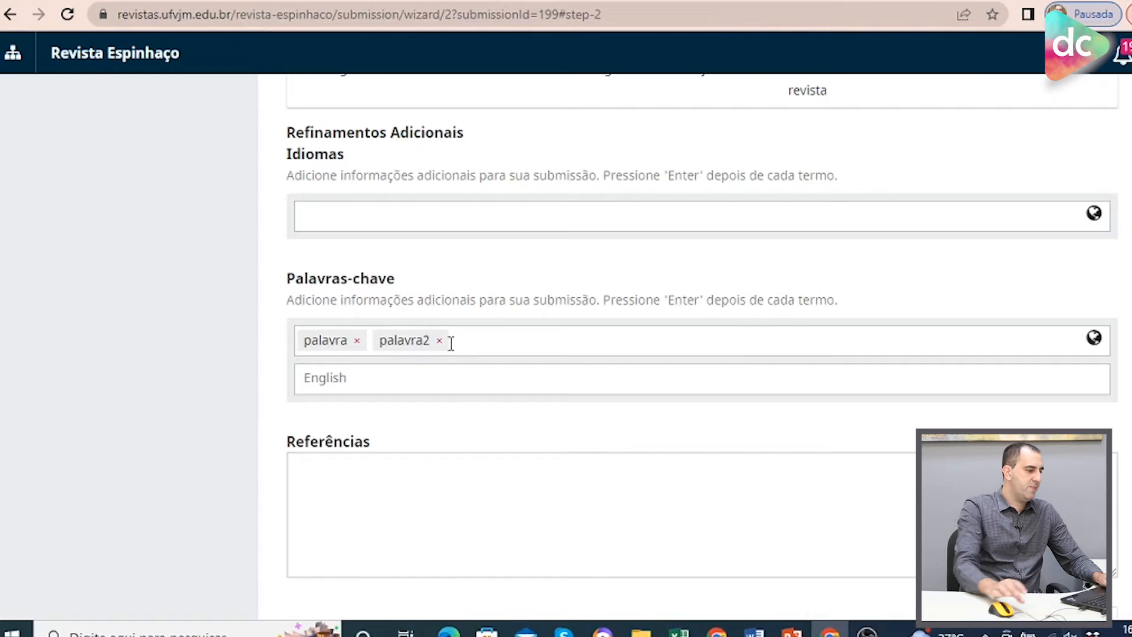
Add the English keywords word and word2.
left_click(407, 377)
type("word")
key("Return")
type("word2")
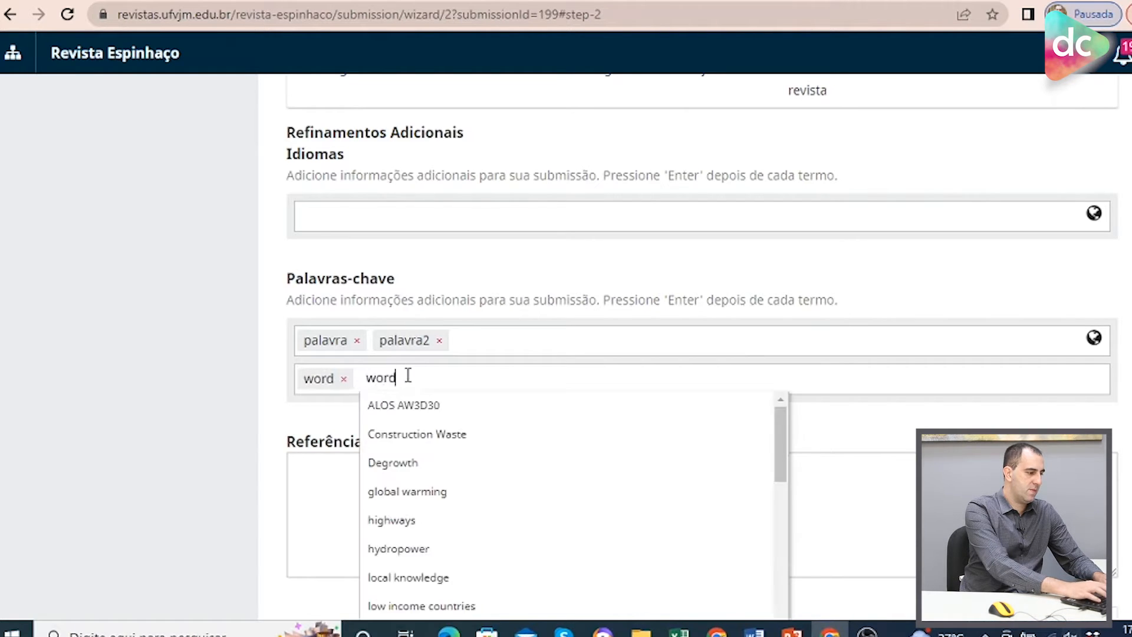
key("Return")
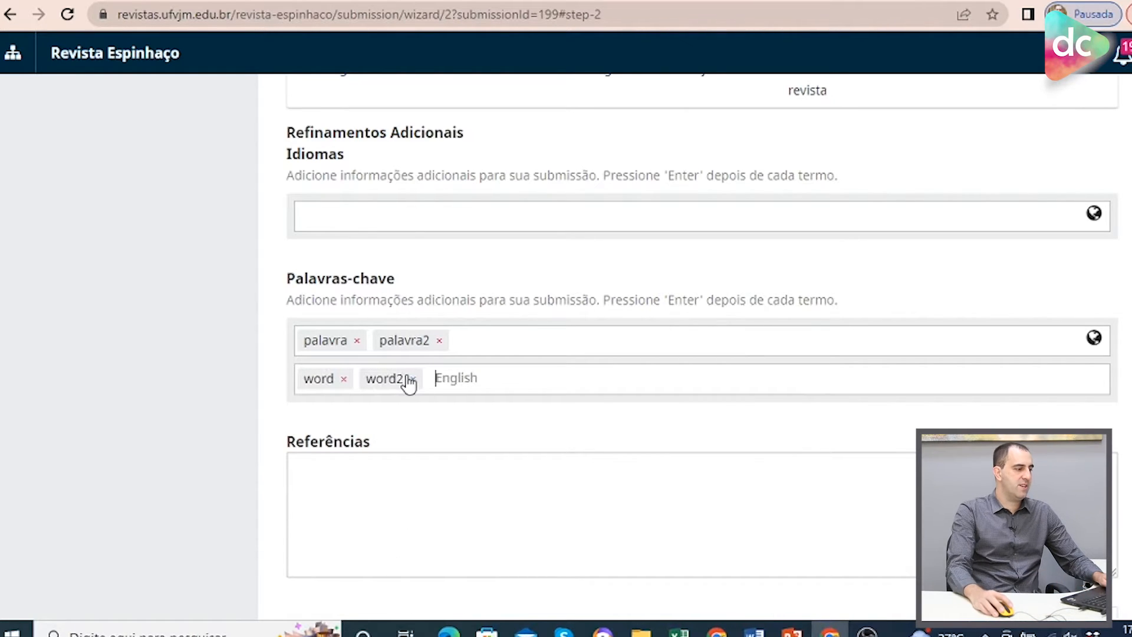
left_click(590, 403)
Enter referências in the references field.
left_click(404, 465)
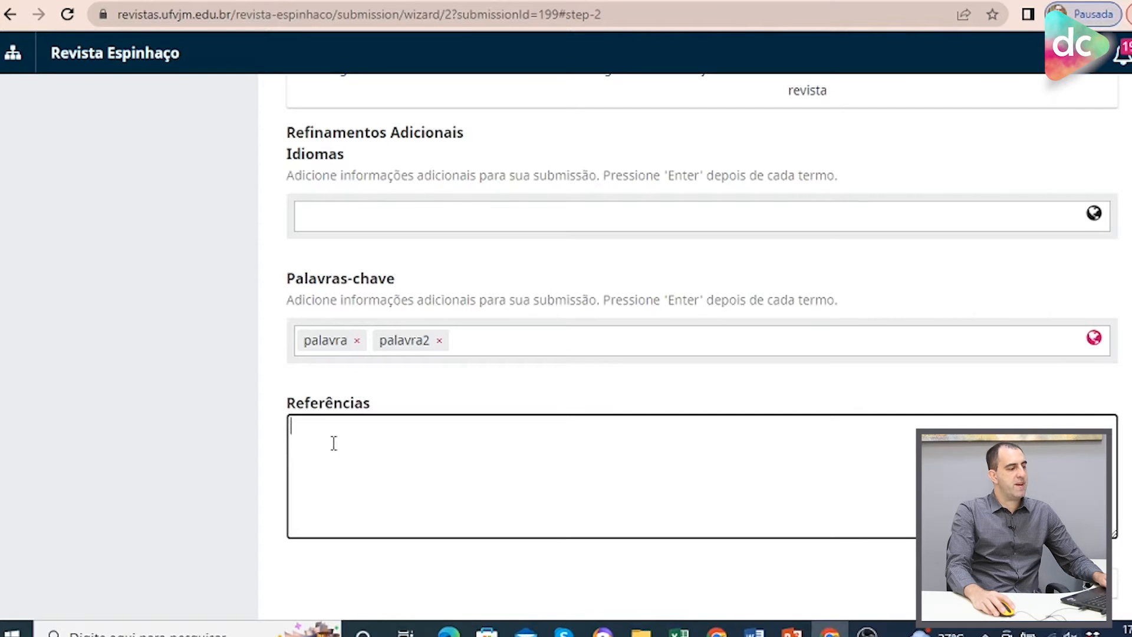
type("referi")
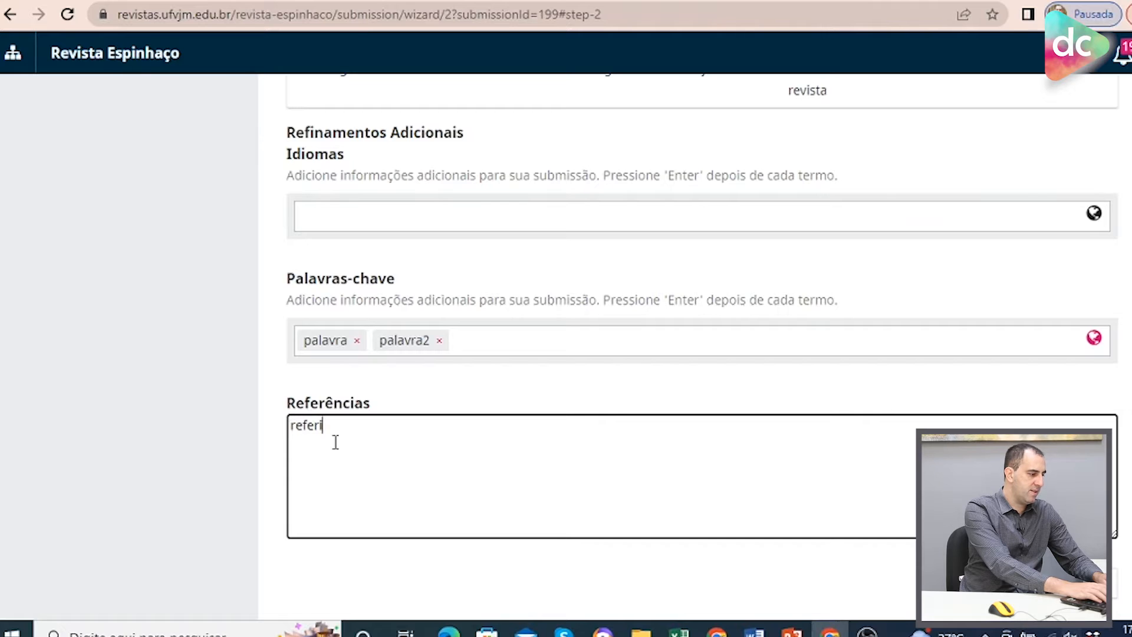
type("naências")
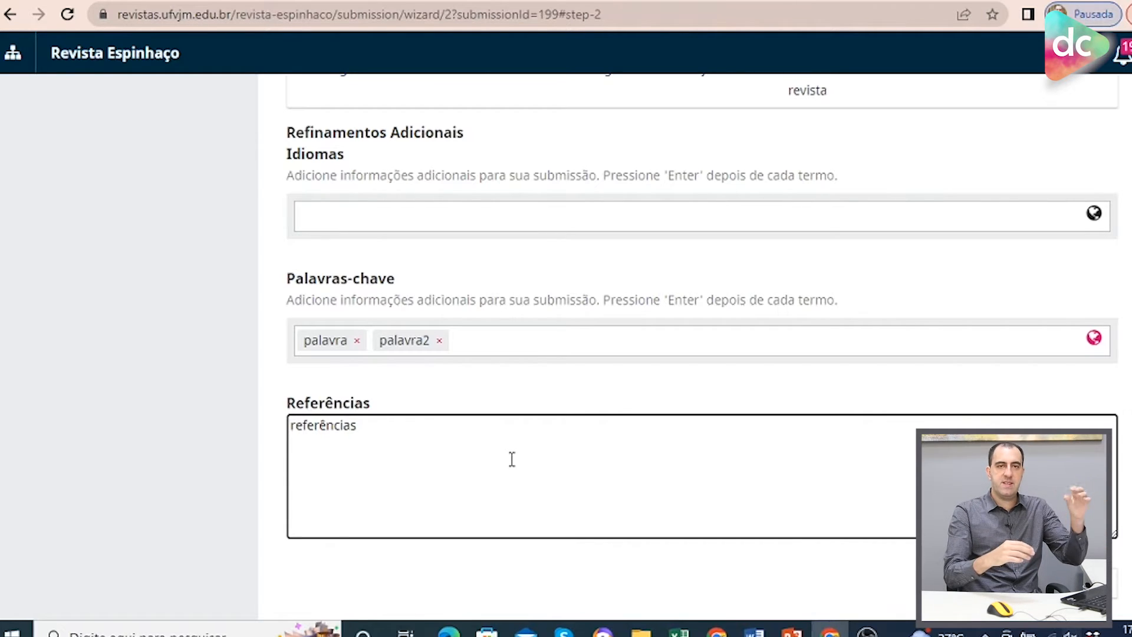
Save the metadata, then finalize the submission and confirm sending the article to the journal.
scroll(536, 452, "down", 1)
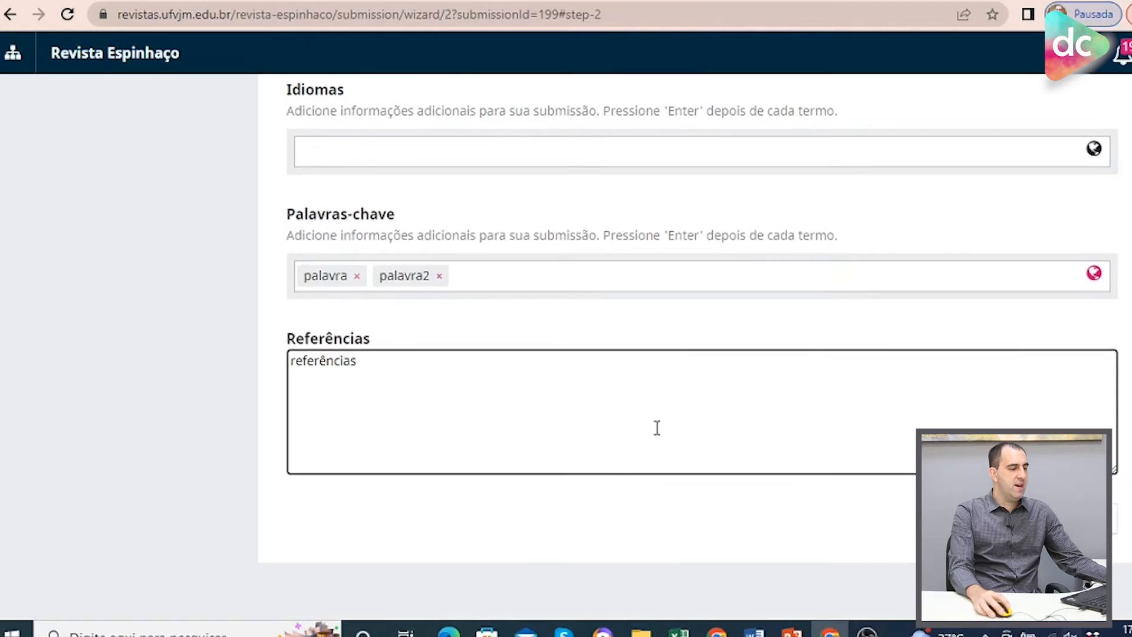
left_click(979, 519)
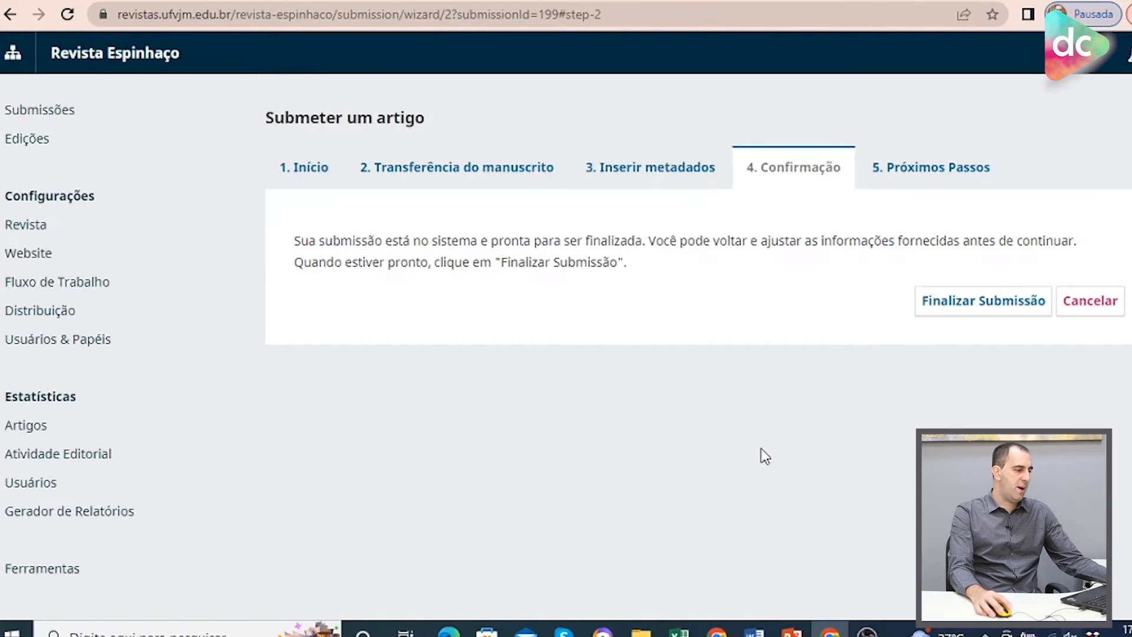
left_click(978, 311)
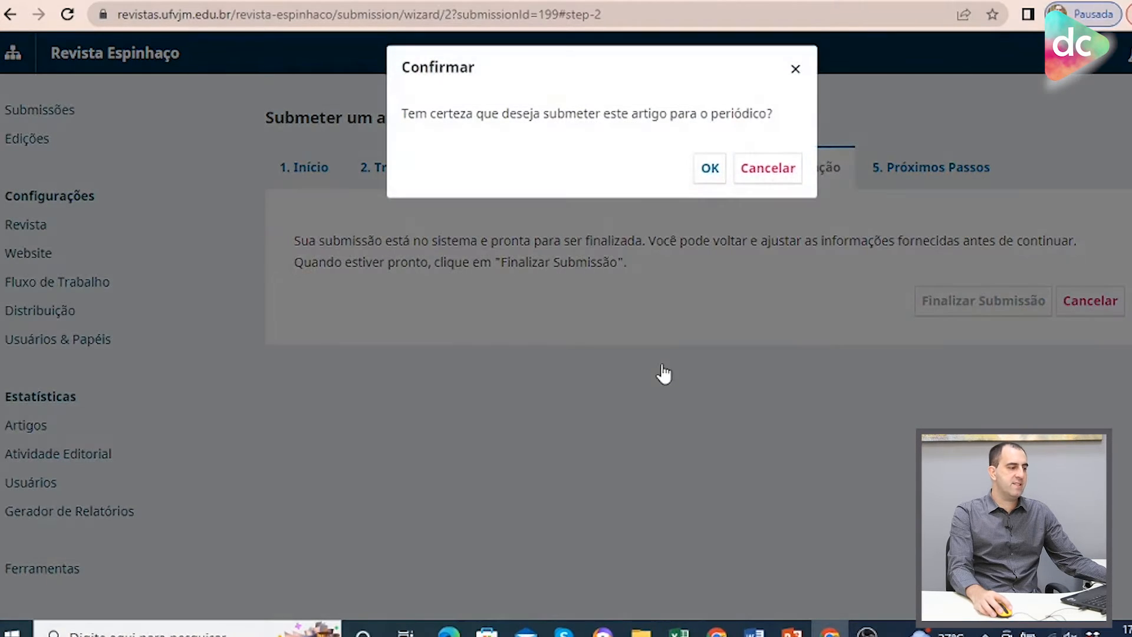
left_click(709, 176)
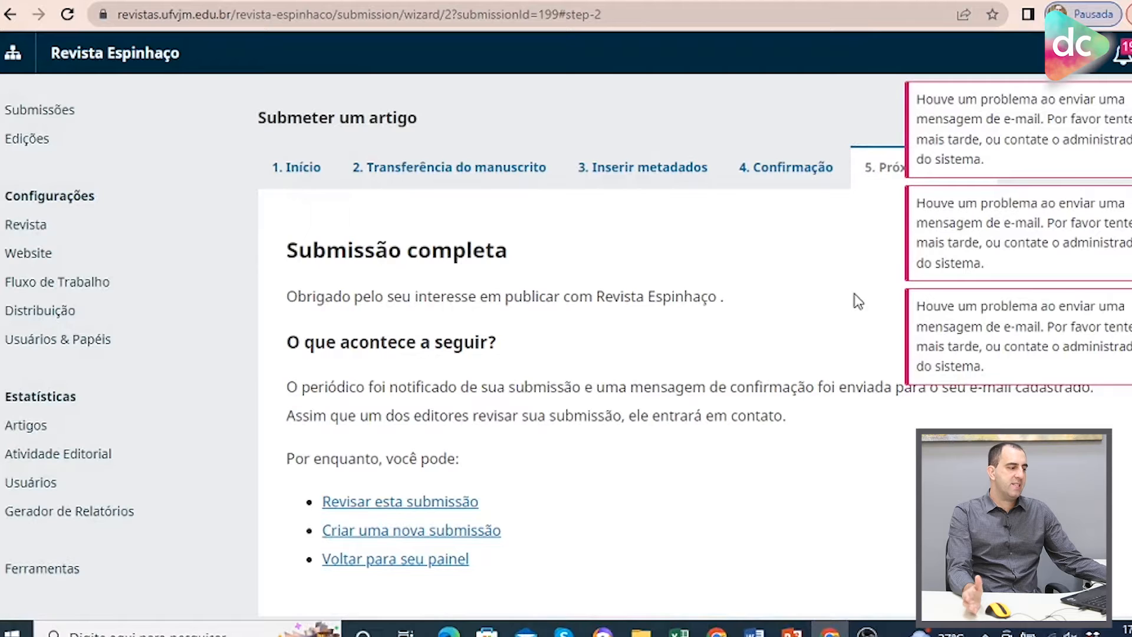
Open the submission's workflow and send the geopop.pdf file to the review stage.
scroll(765, 286, "down", 1)
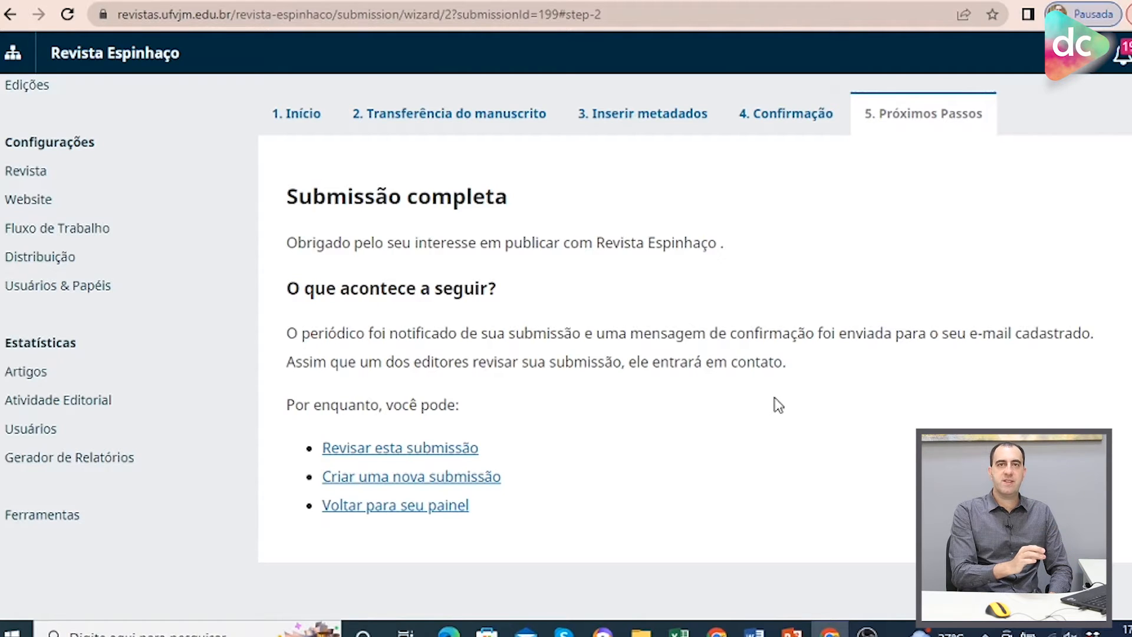
left_click(381, 455)
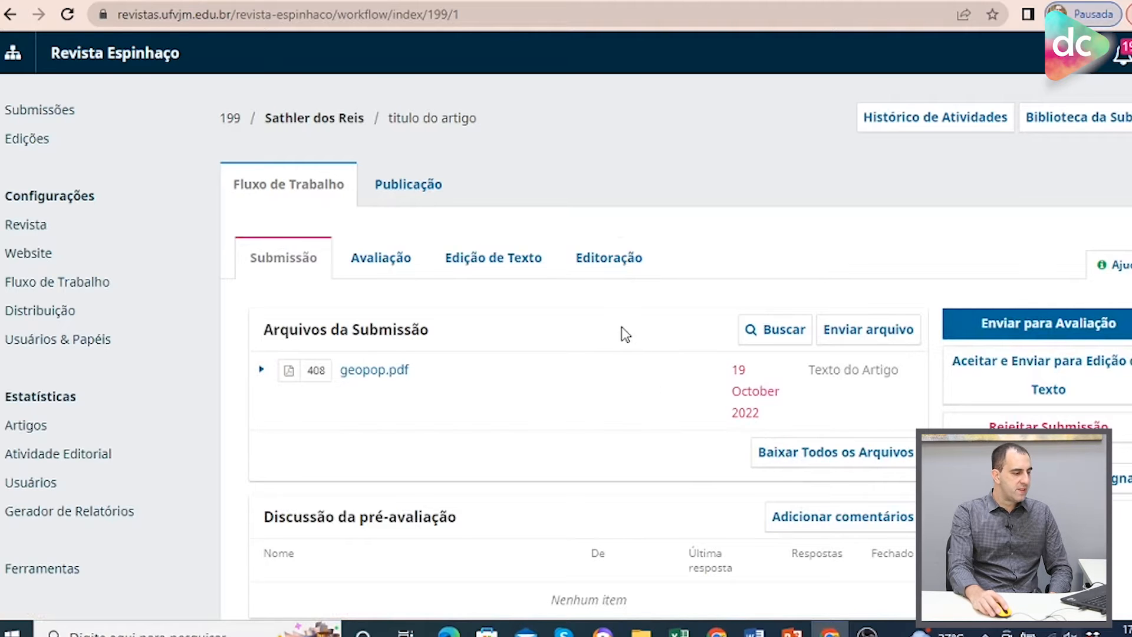
scroll(622, 327, "down", 1)
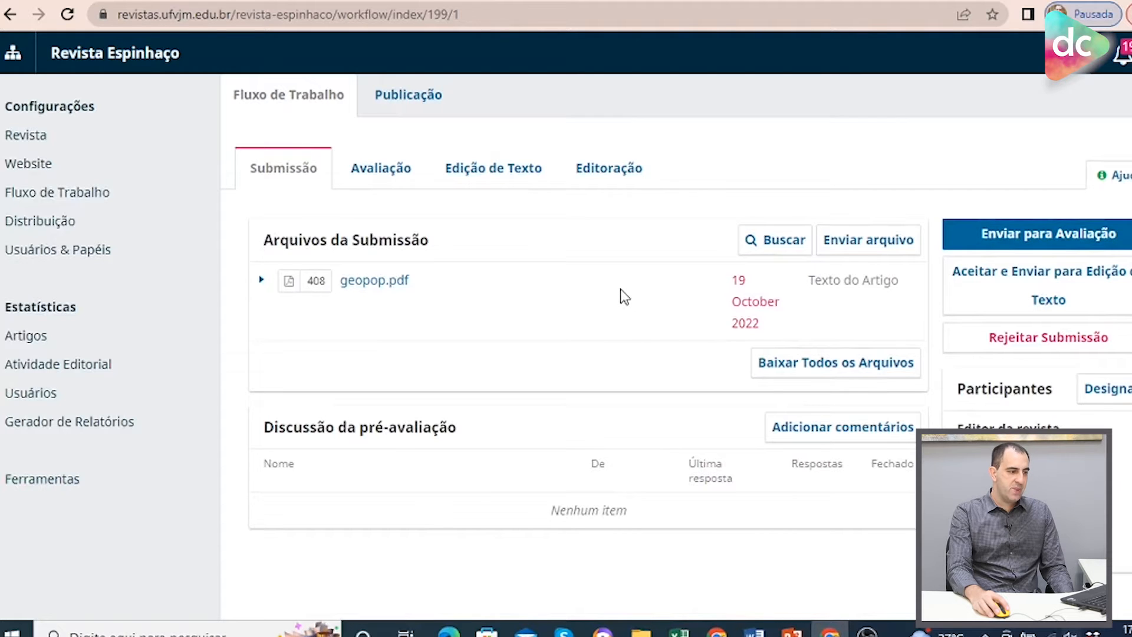
left_click(1105, 248)
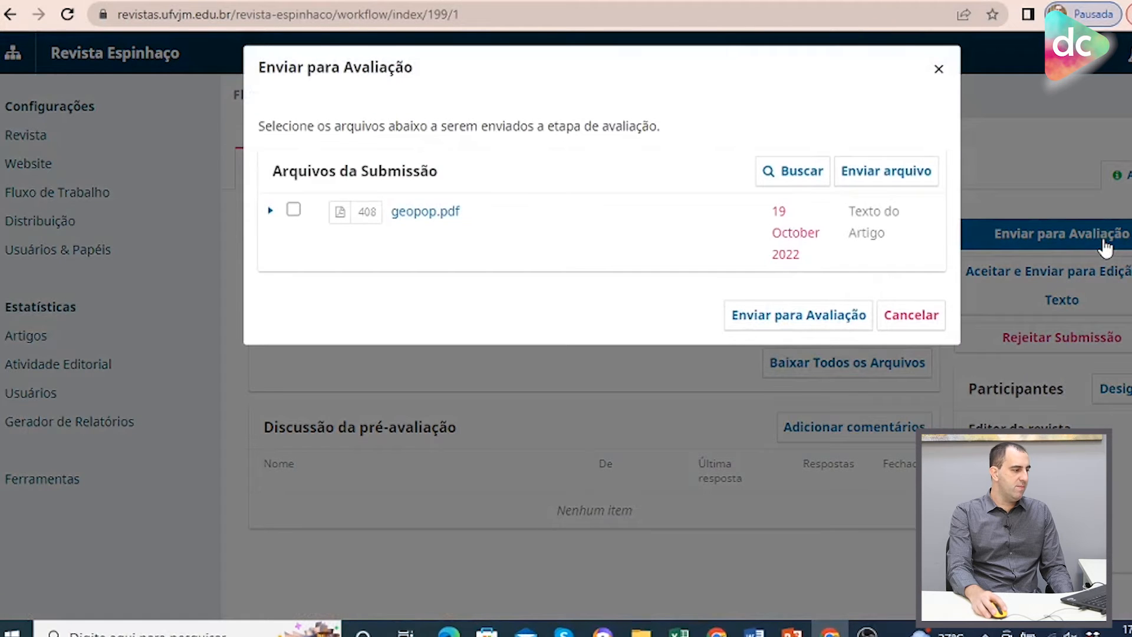
left_click(294, 211)
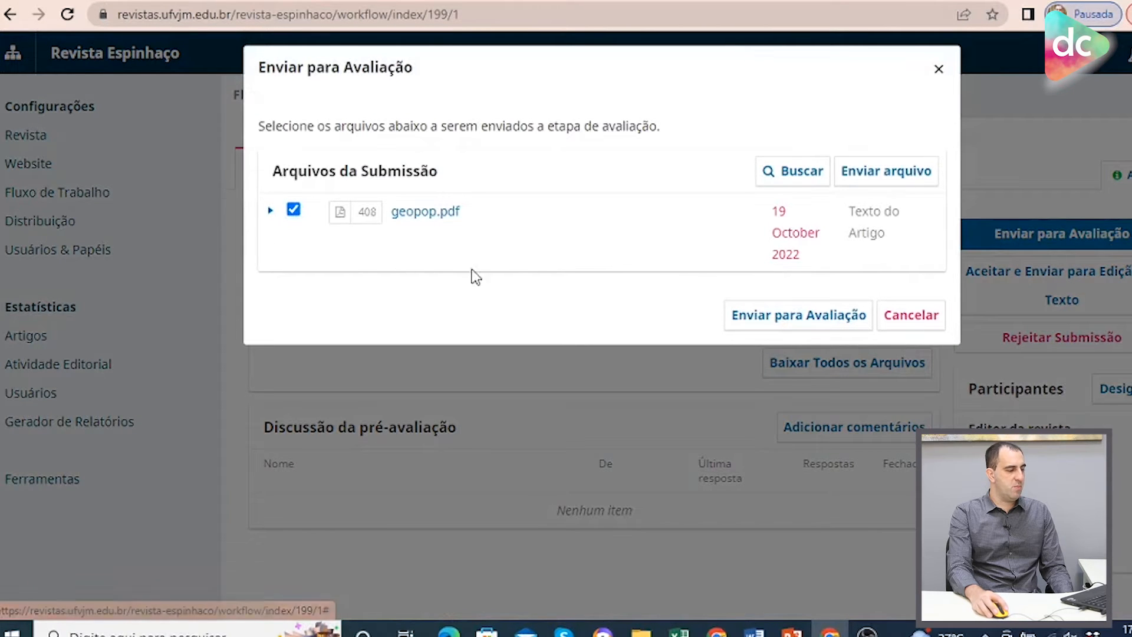
left_click(814, 327)
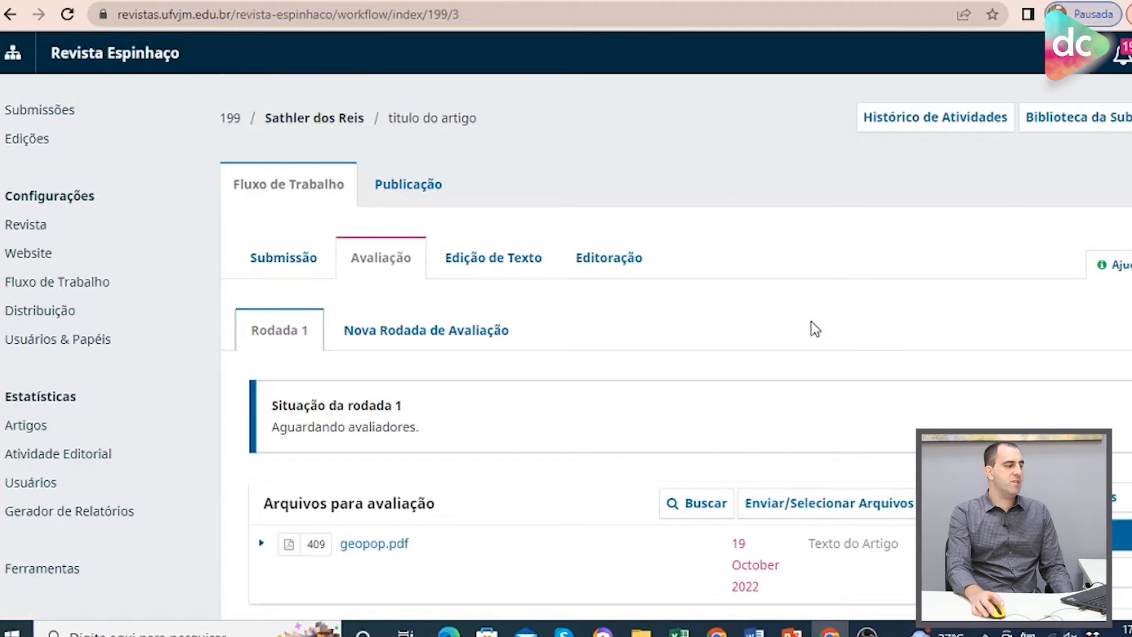
Examine the Submissão and Avaliação stages of the submission's workflow.
left_click(281, 266)
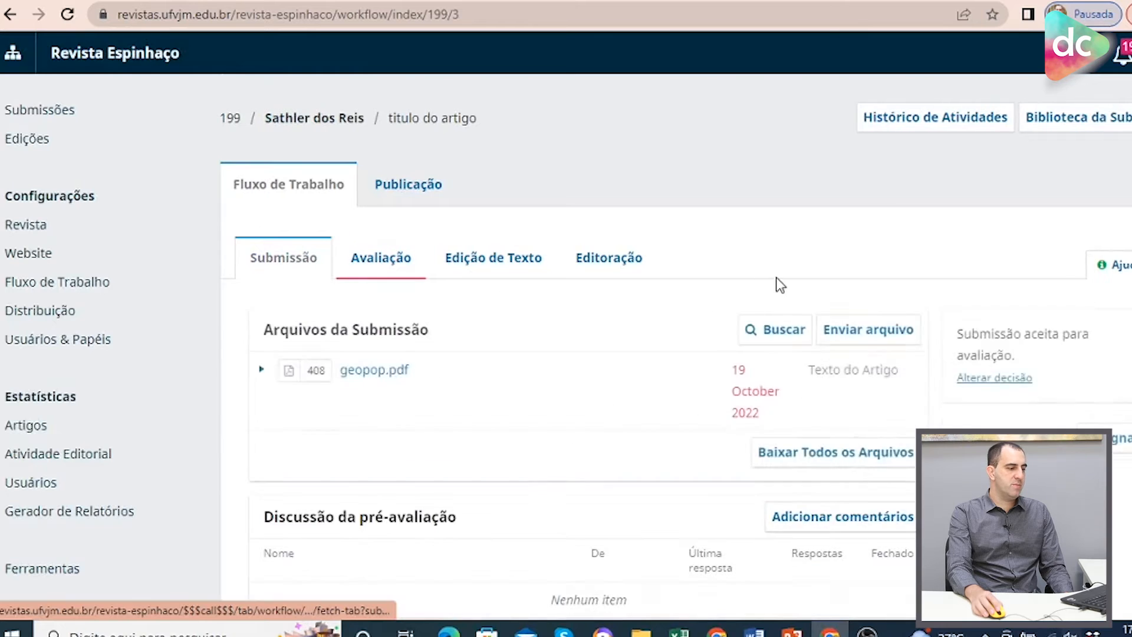
scroll(776, 277, "down", 2)
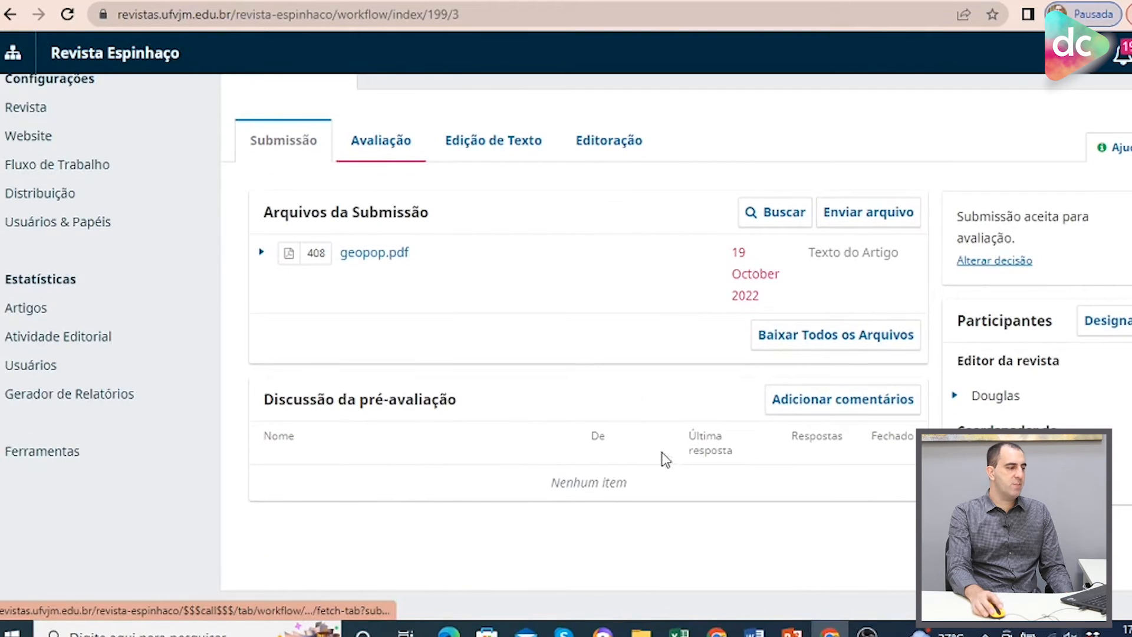
left_click(381, 142)
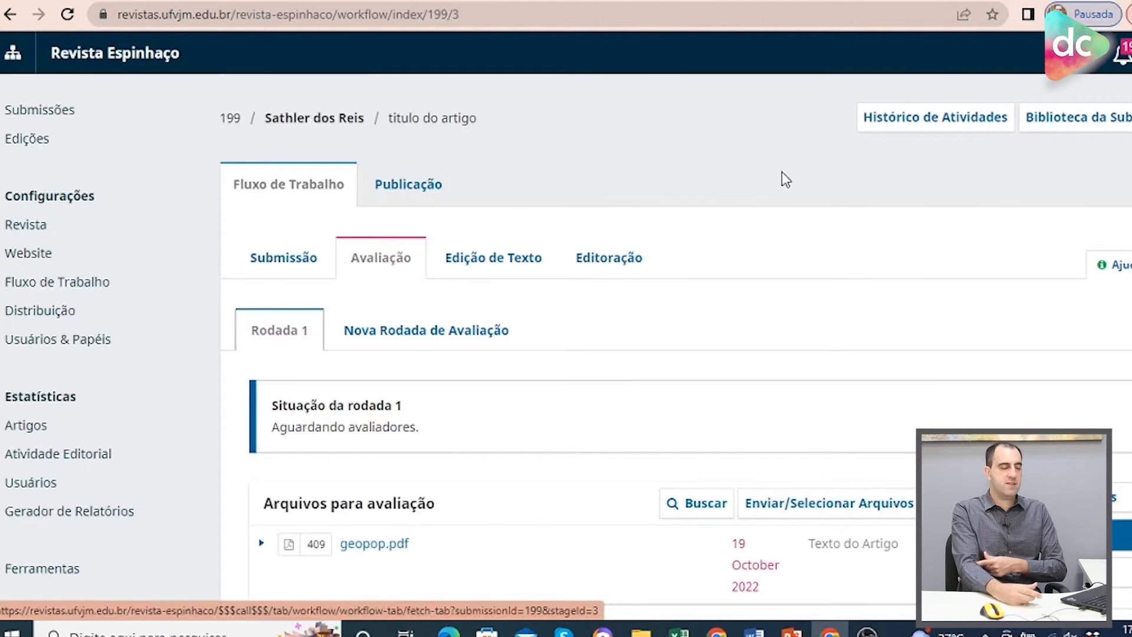
scroll(751, 285, "down", 3)
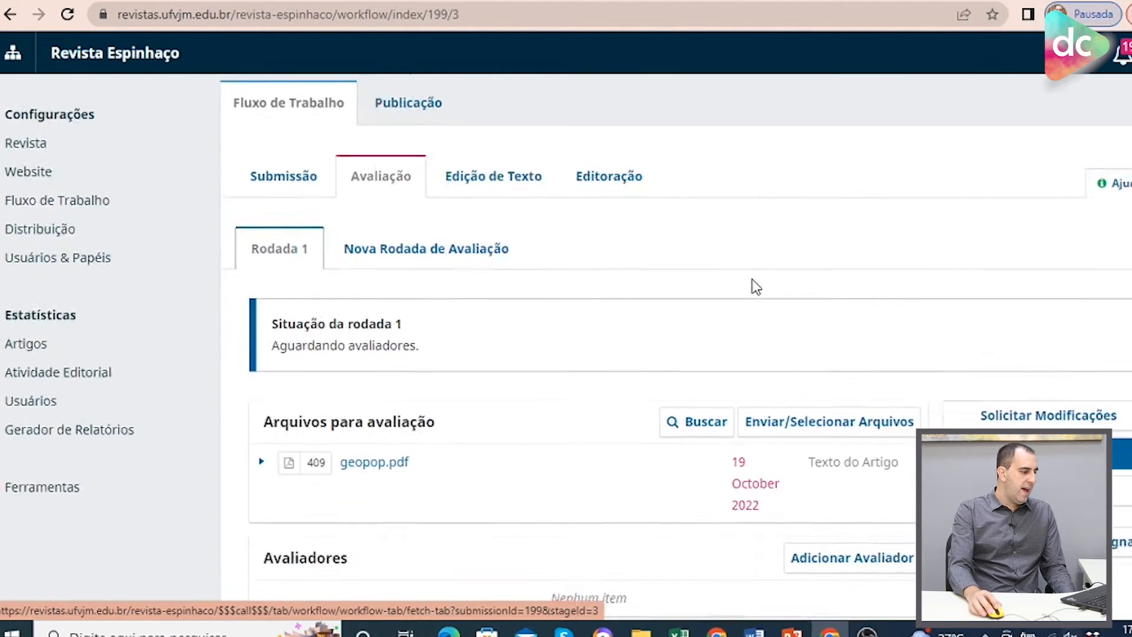
scroll(539, 331, "down", 3)
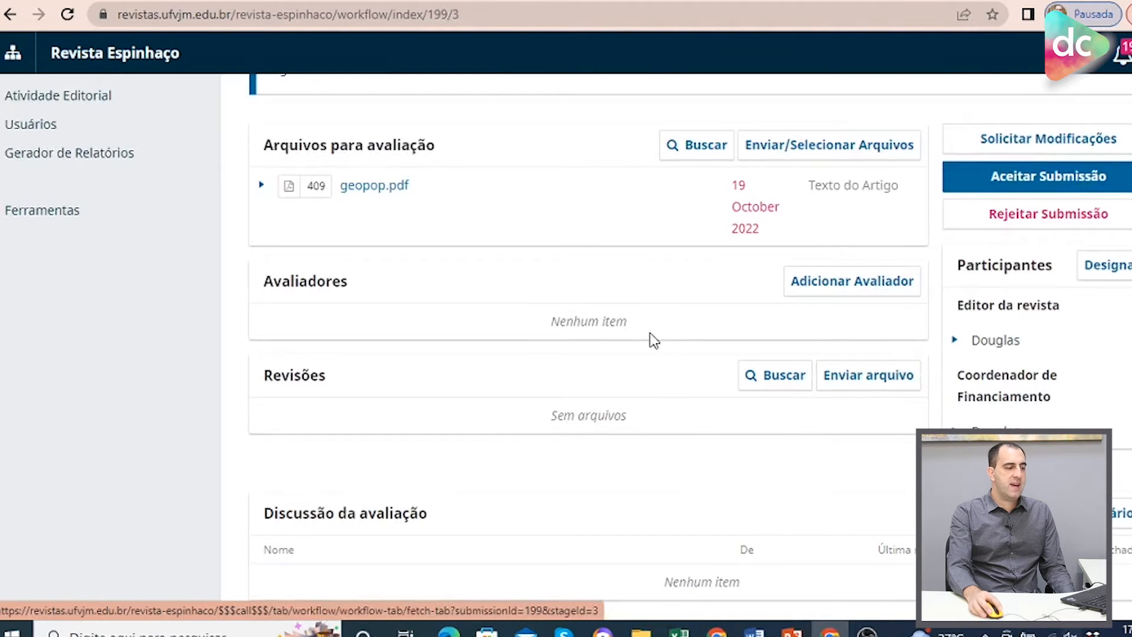
scroll(655, 343, "down", 1)
scroll(793, 340, "up", 2)
scroll(793, 352, "up", 1)
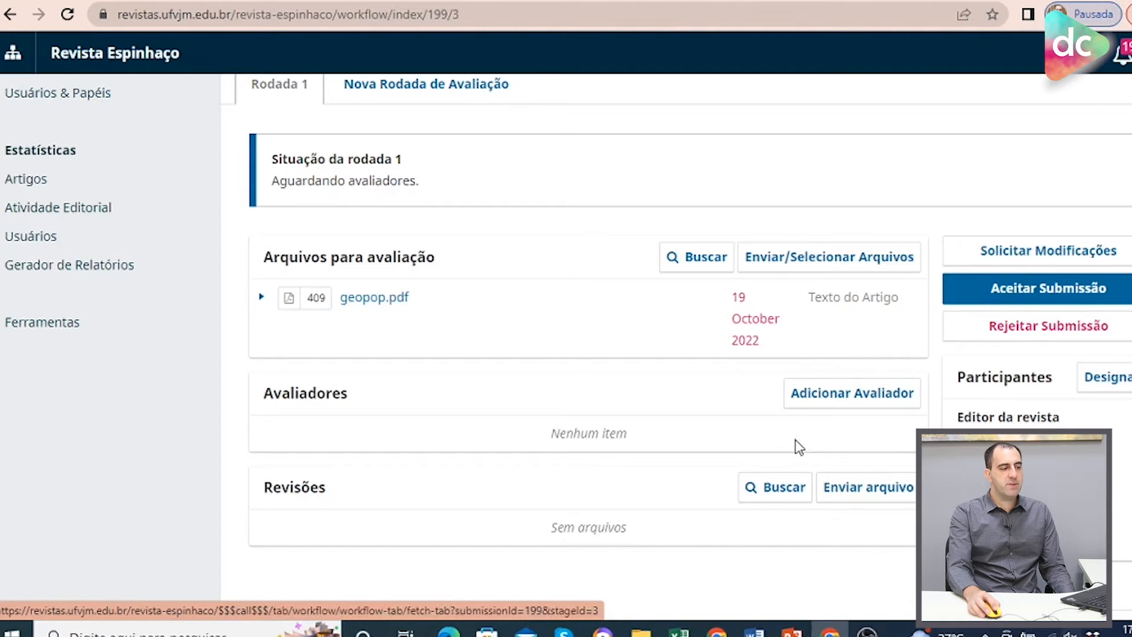
scroll(799, 447, "up", 3)
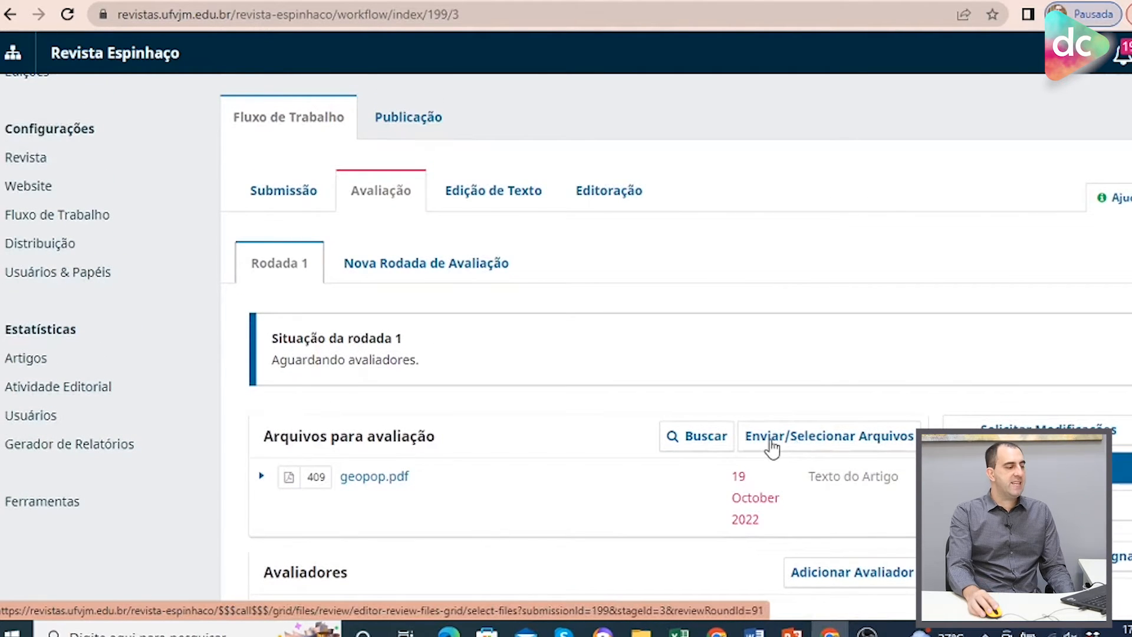
scroll(524, 263, "down", 4)
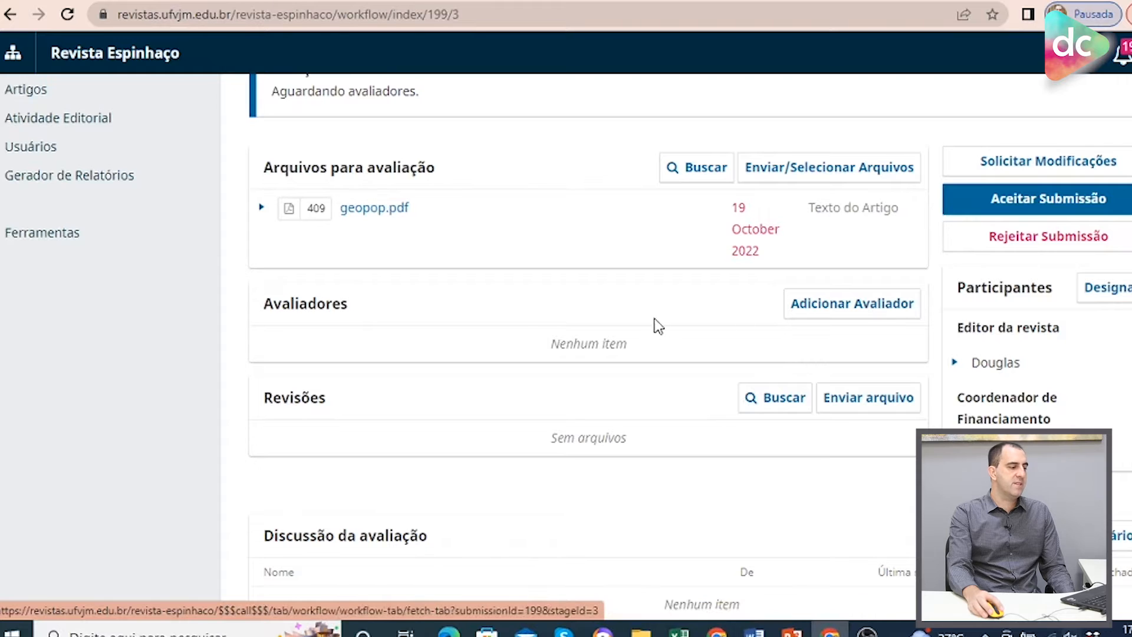
scroll(704, 487, "down", 1)
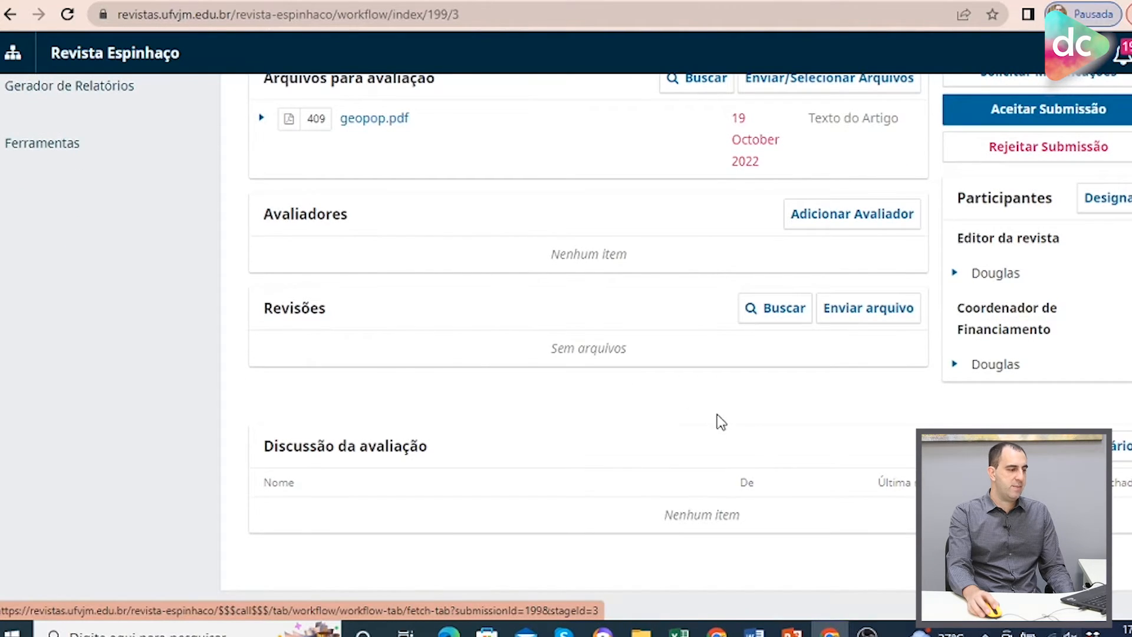
scroll(721, 422, "up", 3)
scroll(811, 389, "down", 1)
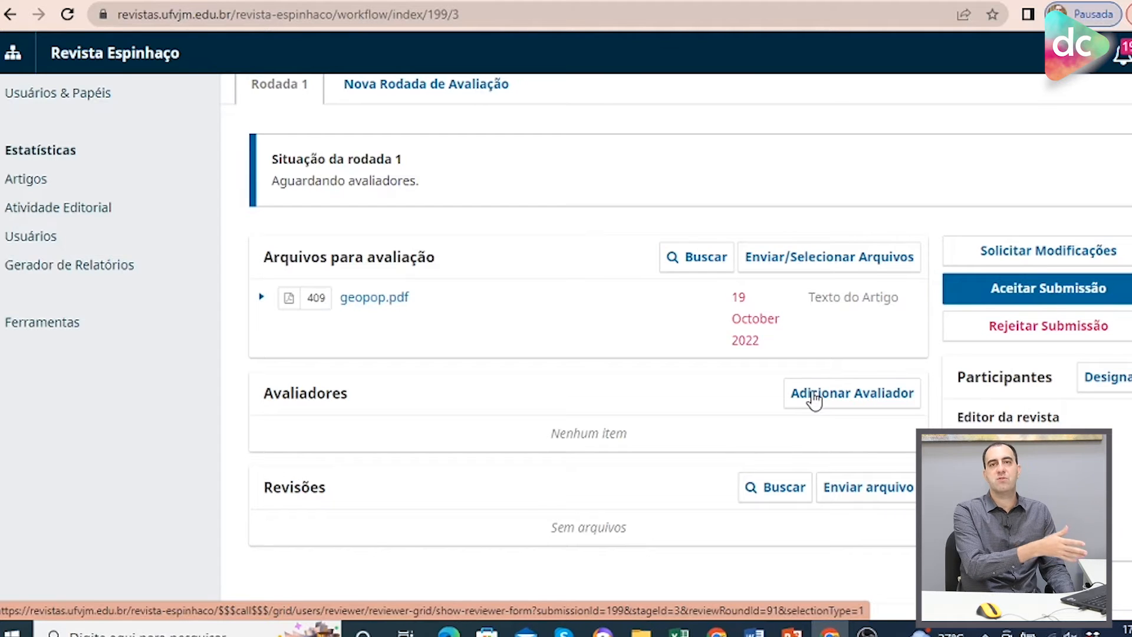
Accept the submission without emailing the author and record the editorial decision.
left_click(1049, 289)
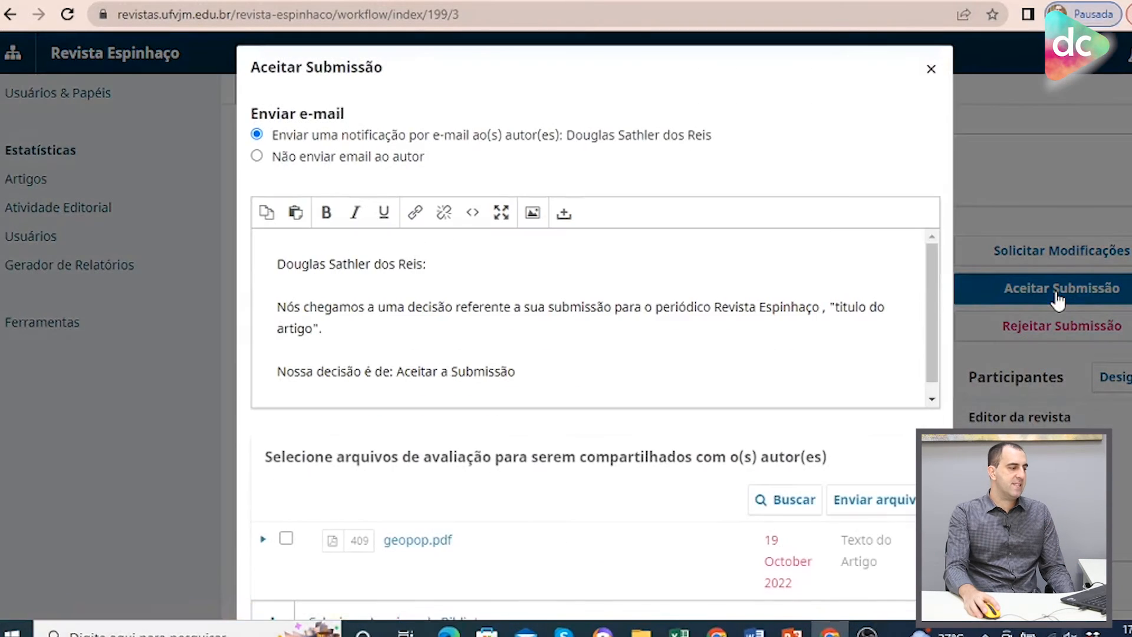
left_click(308, 161)
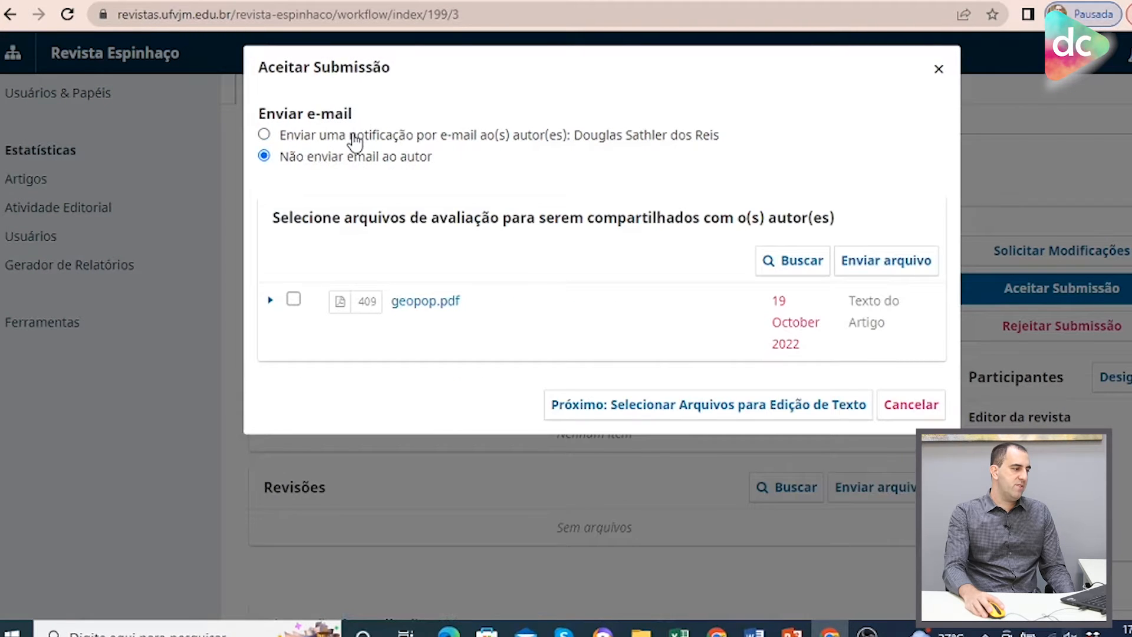
left_click(354, 139)
left_click(352, 157)
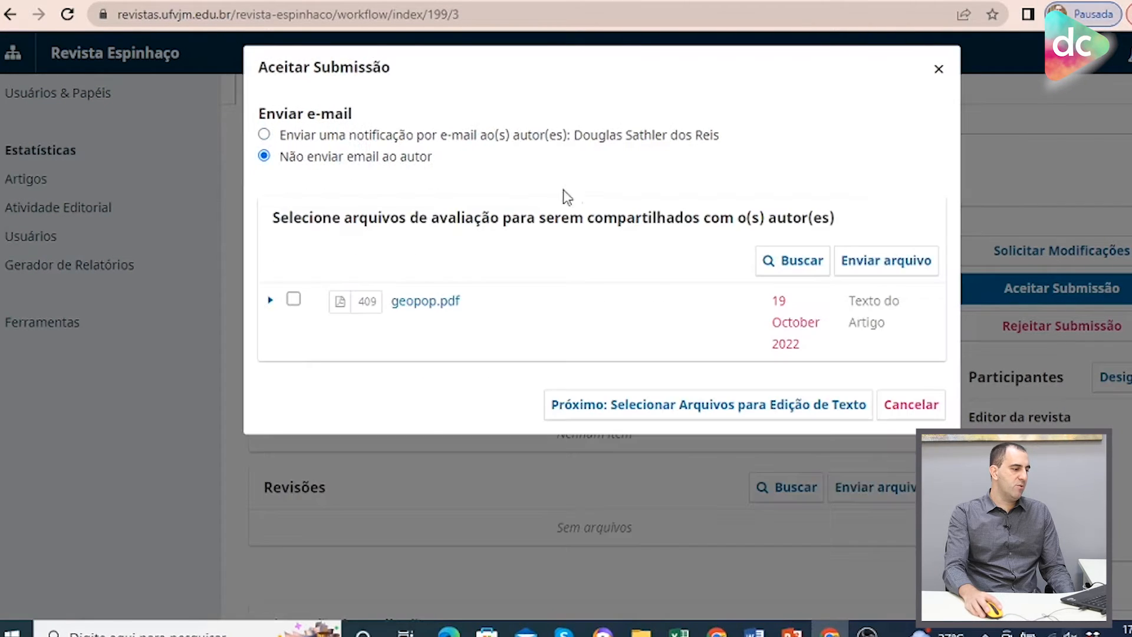
left_click(758, 413)
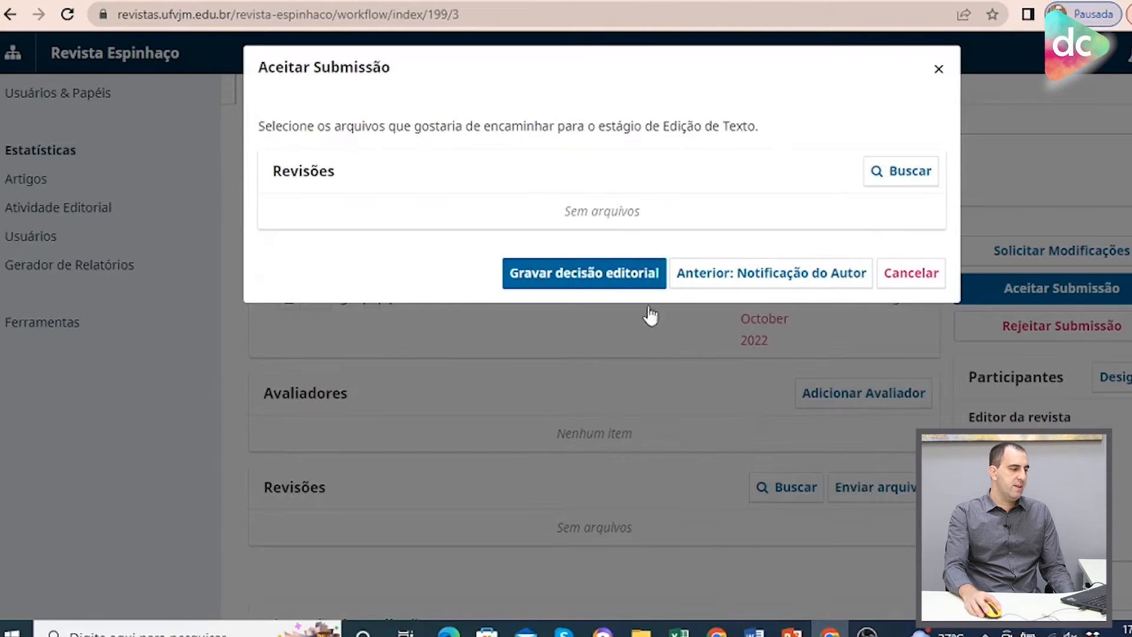
left_click(610, 273)
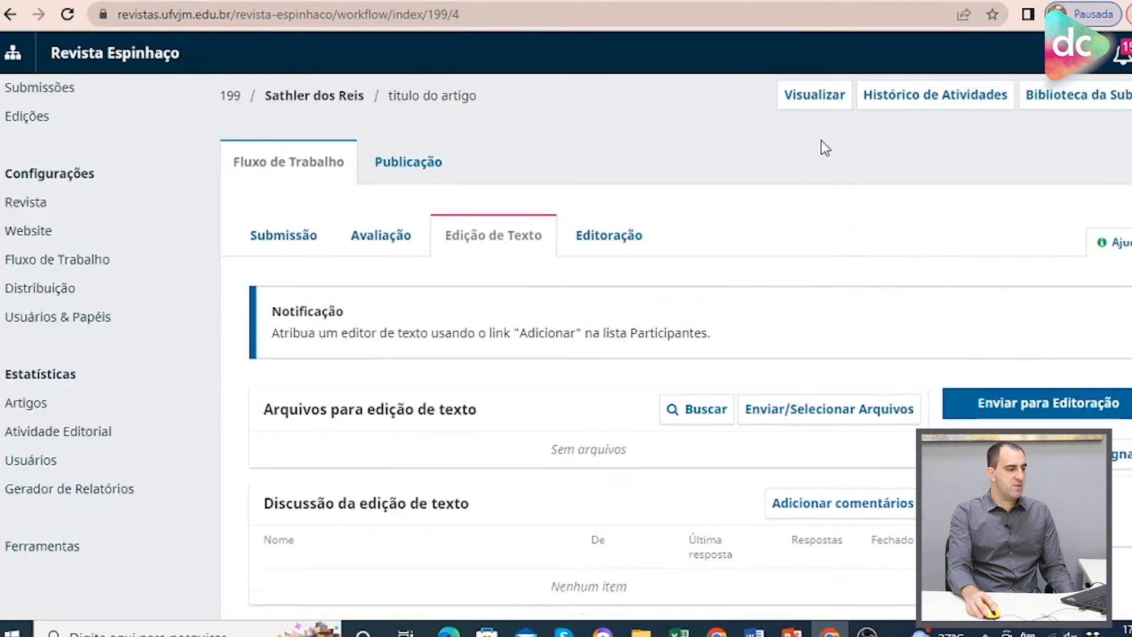
Send the submission to Editoração without notifying the author and record the editorial decision.
scroll(821, 147, "down", 2)
scroll(671, 274, "up", 1)
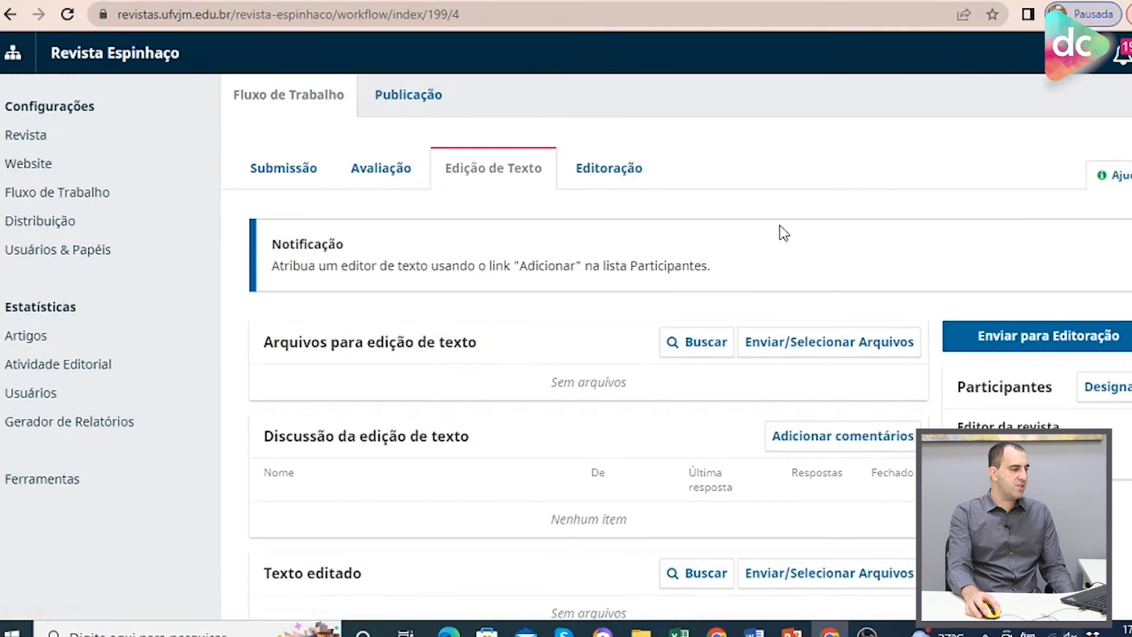
scroll(639, 226, "up", 1)
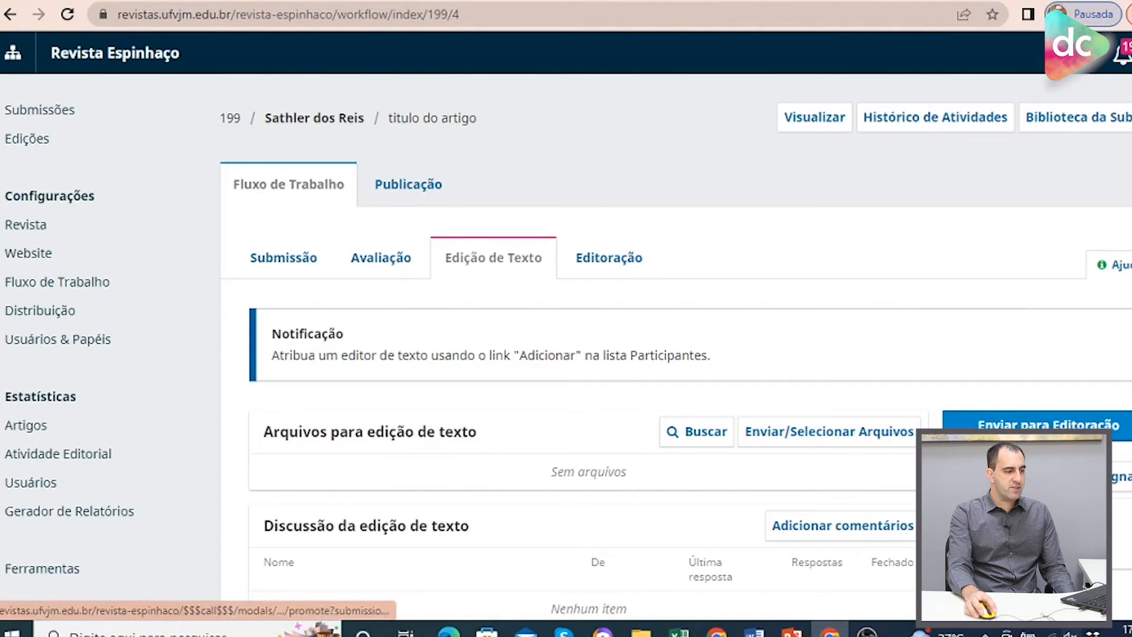
scroll(911, 314, "down", 2)
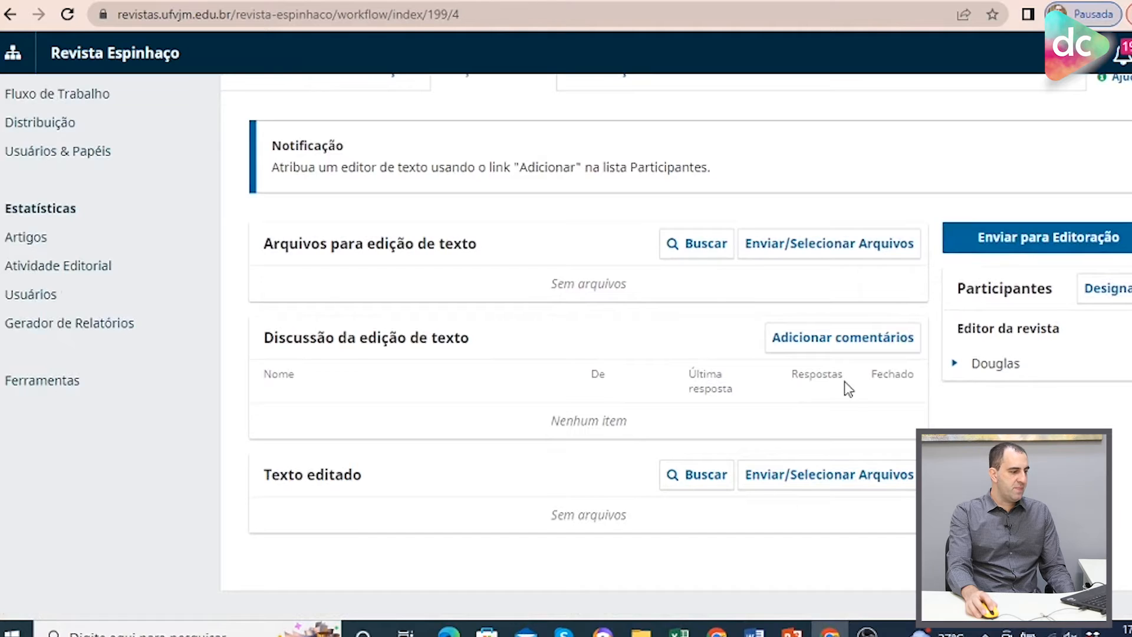
scroll(845, 381, "up", 1)
left_click(1060, 346)
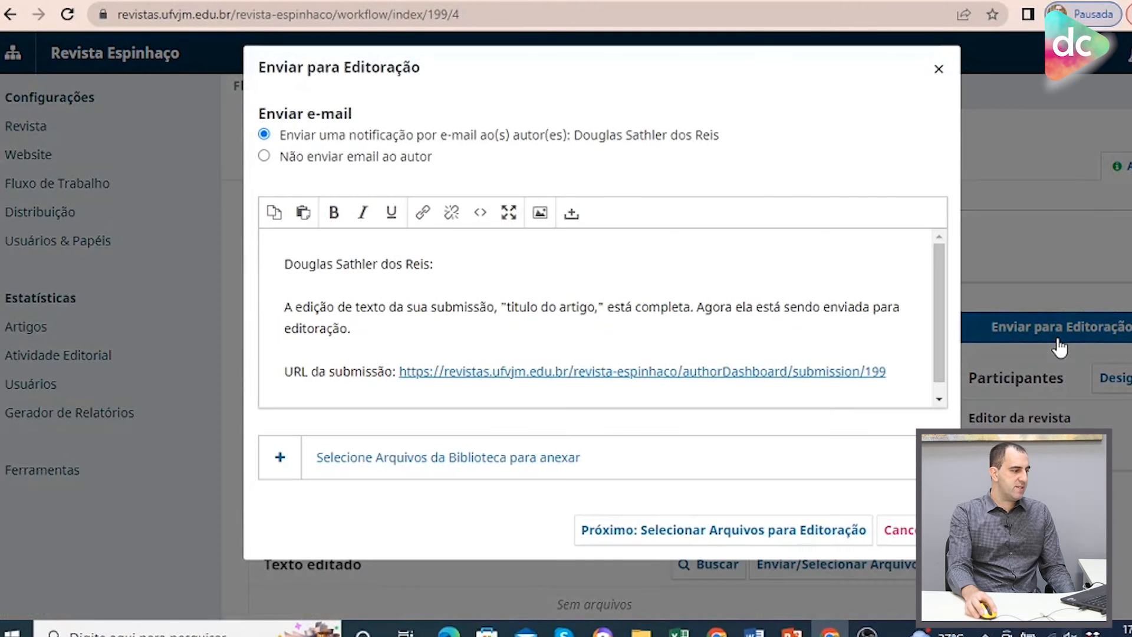
left_click(324, 159)
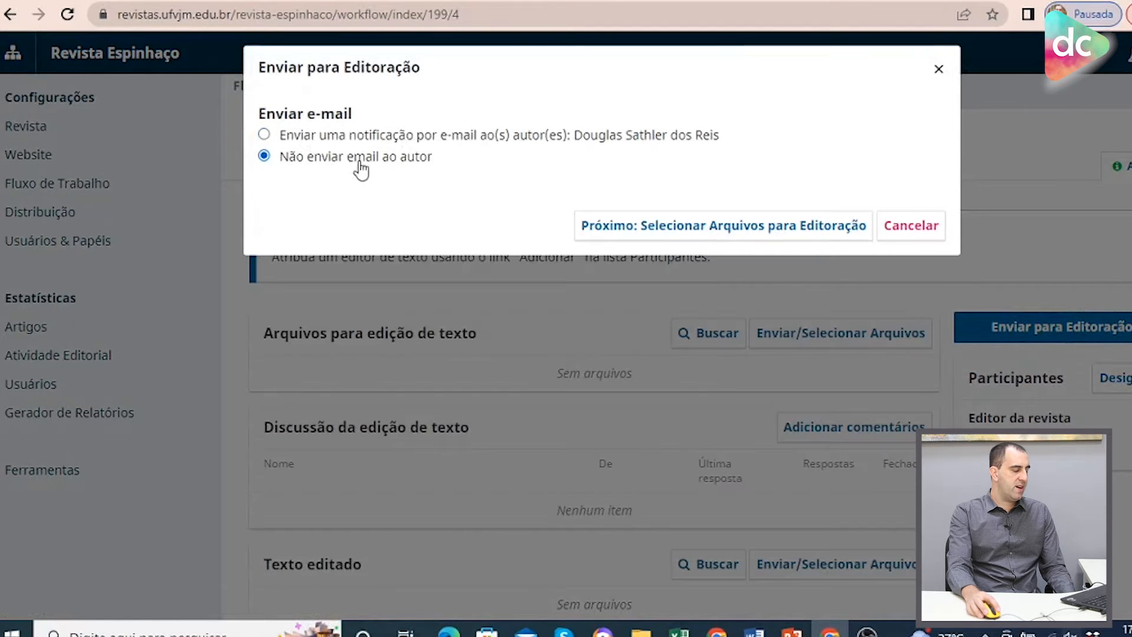
left_click(764, 236)
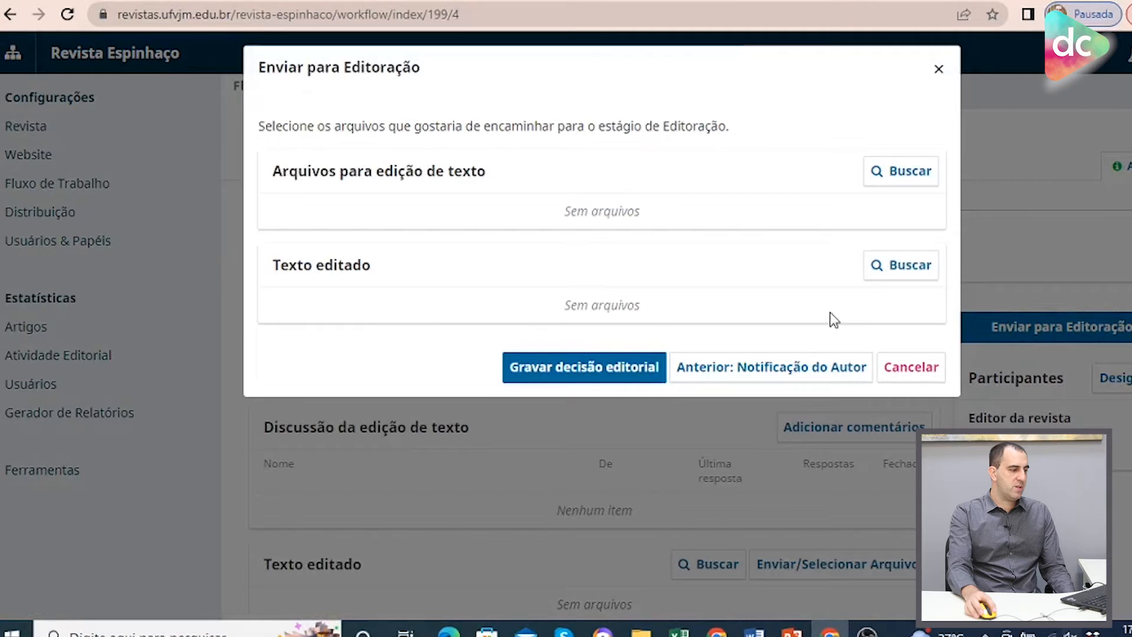
left_click(618, 369)
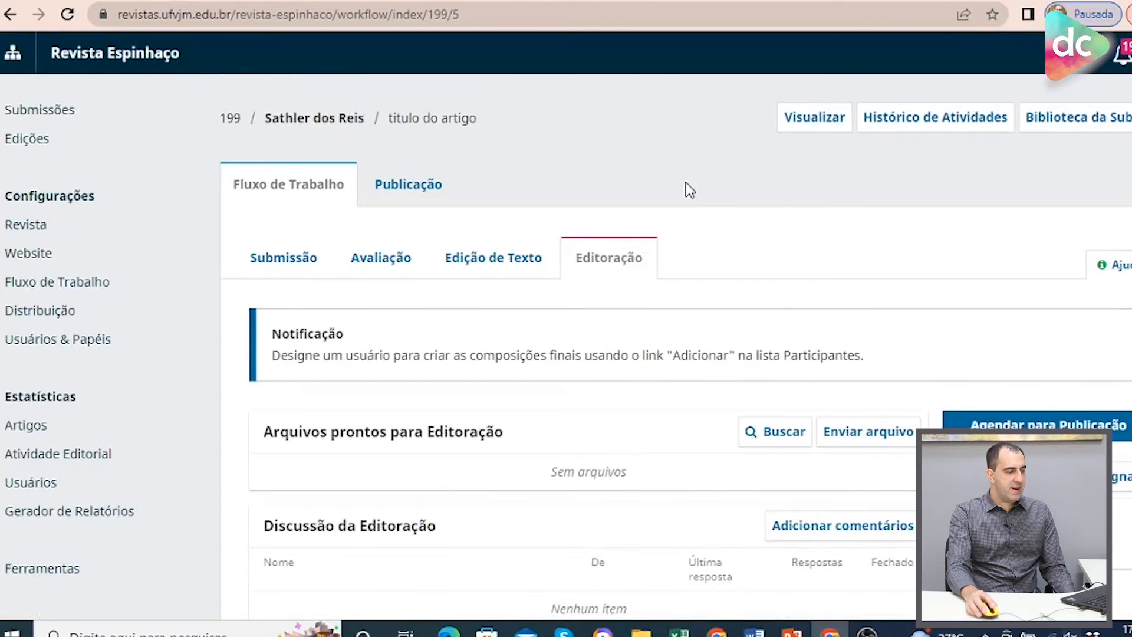
scroll(784, 194, "down", 2)
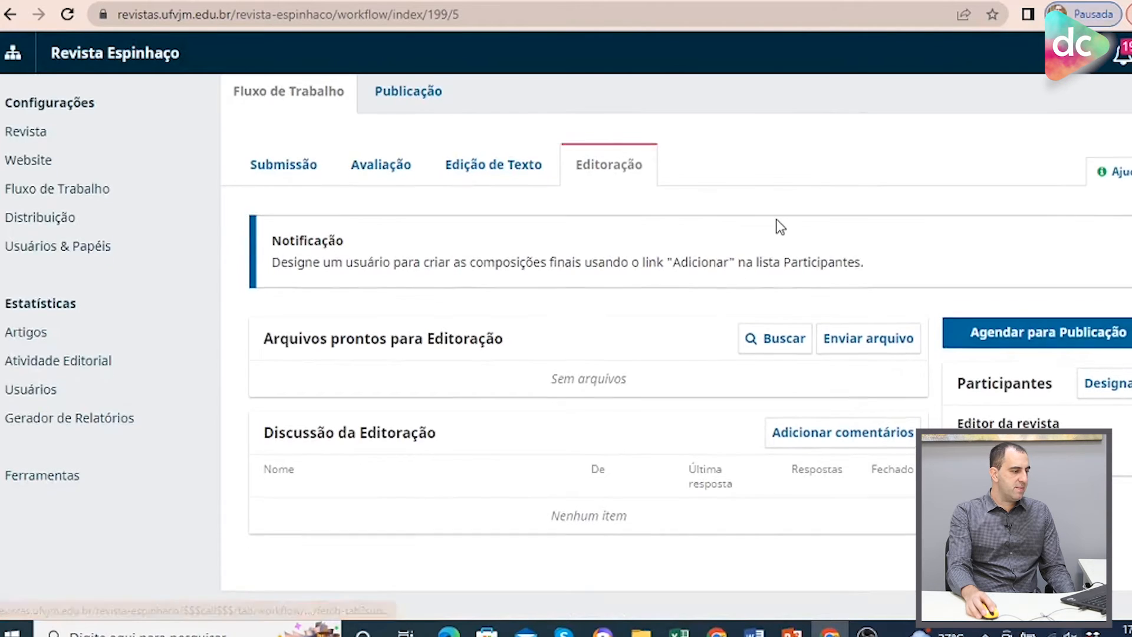
scroll(776, 219, "up", 2)
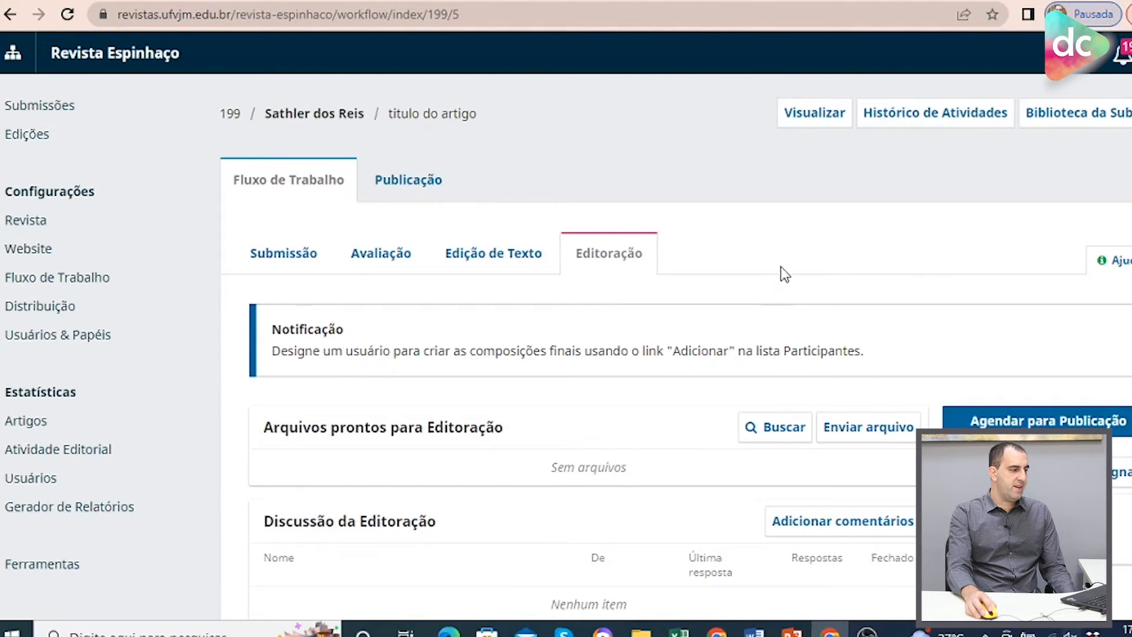
scroll(784, 295, "down", 2)
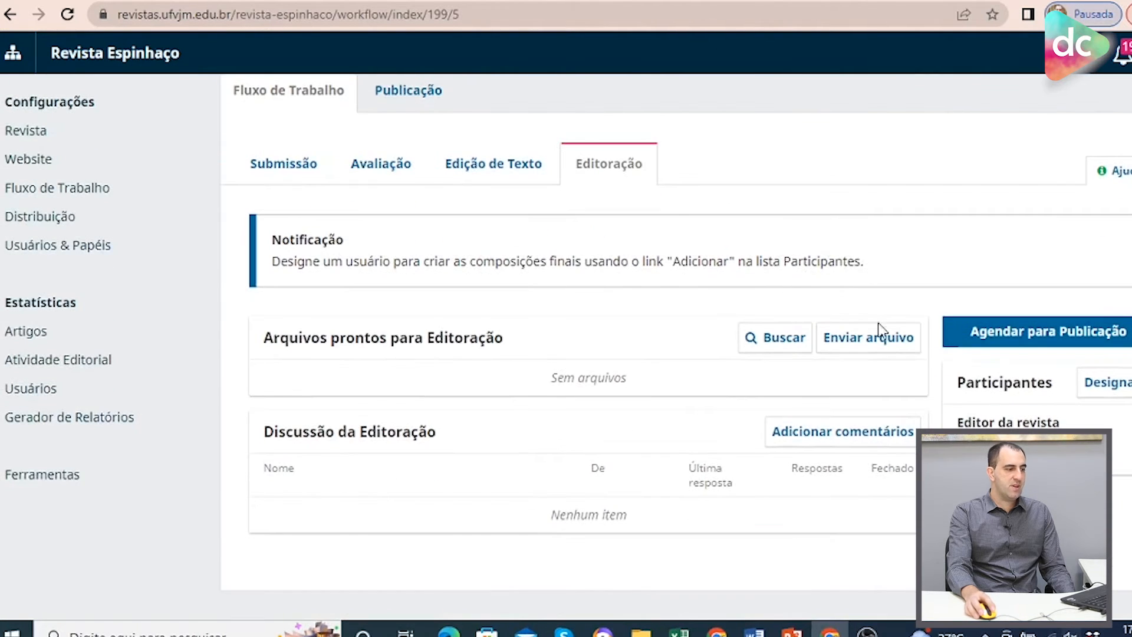
Open the submission's Publicação tab and examine the title and abstract fields.
scroll(554, 190, "up", 1)
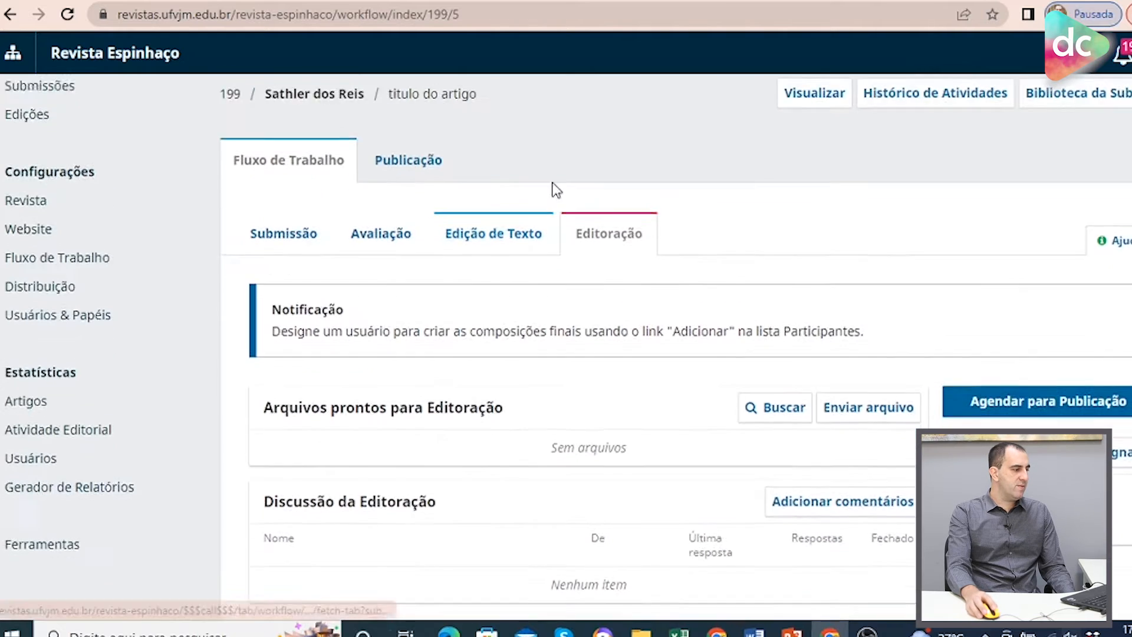
scroll(507, 186, "up", 1)
left_click(434, 178)
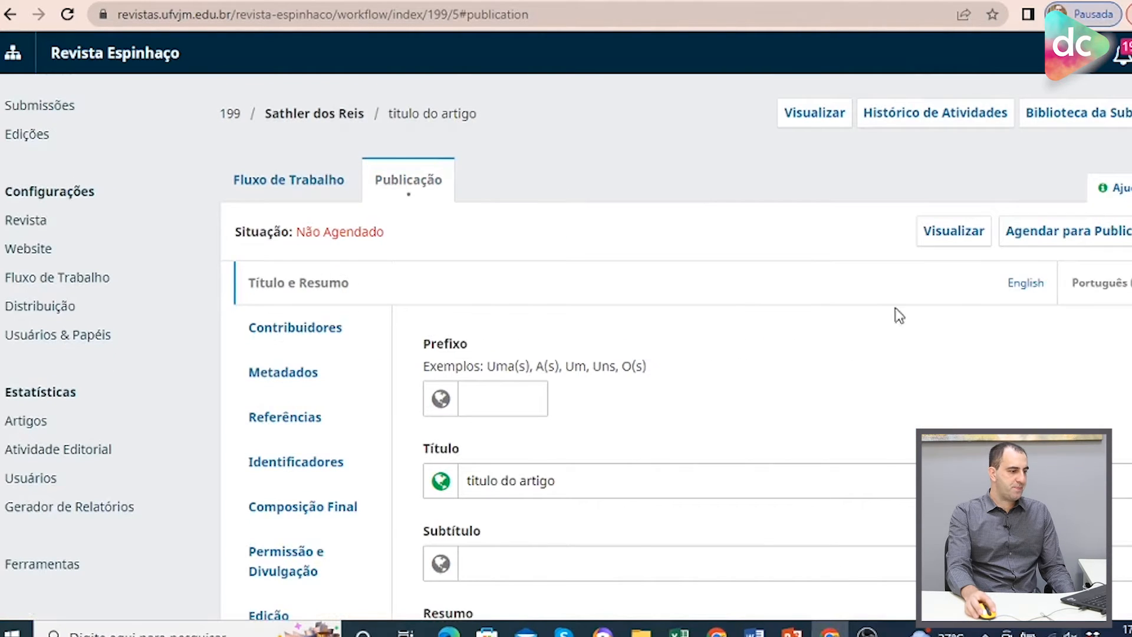
scroll(893, 321, "down", 3)
left_click(604, 302)
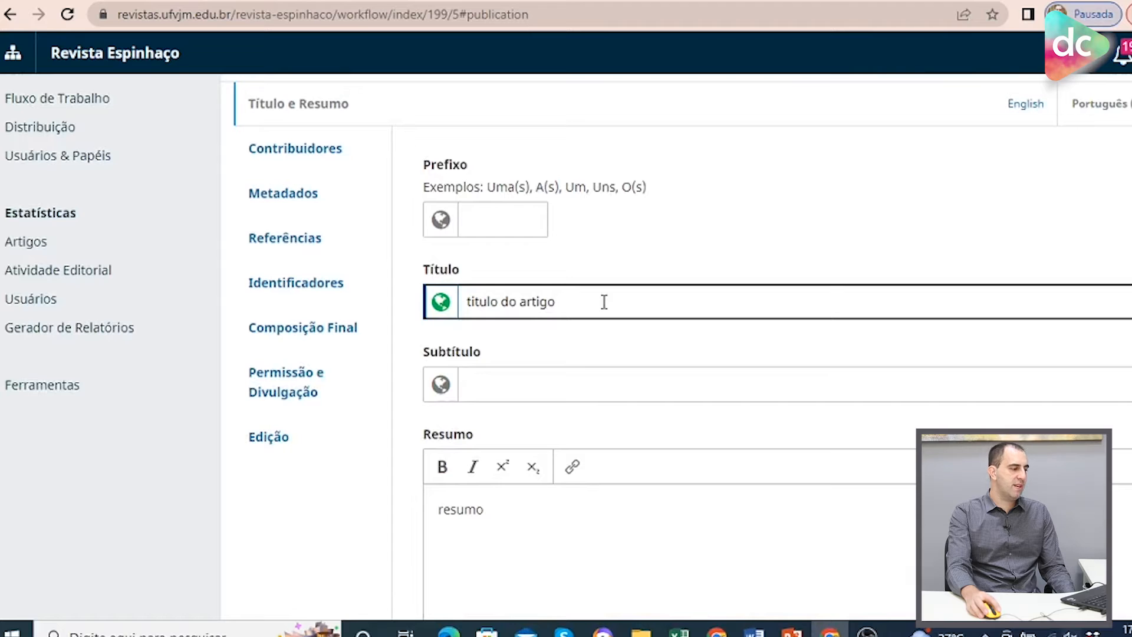
scroll(763, 316, "down", 3)
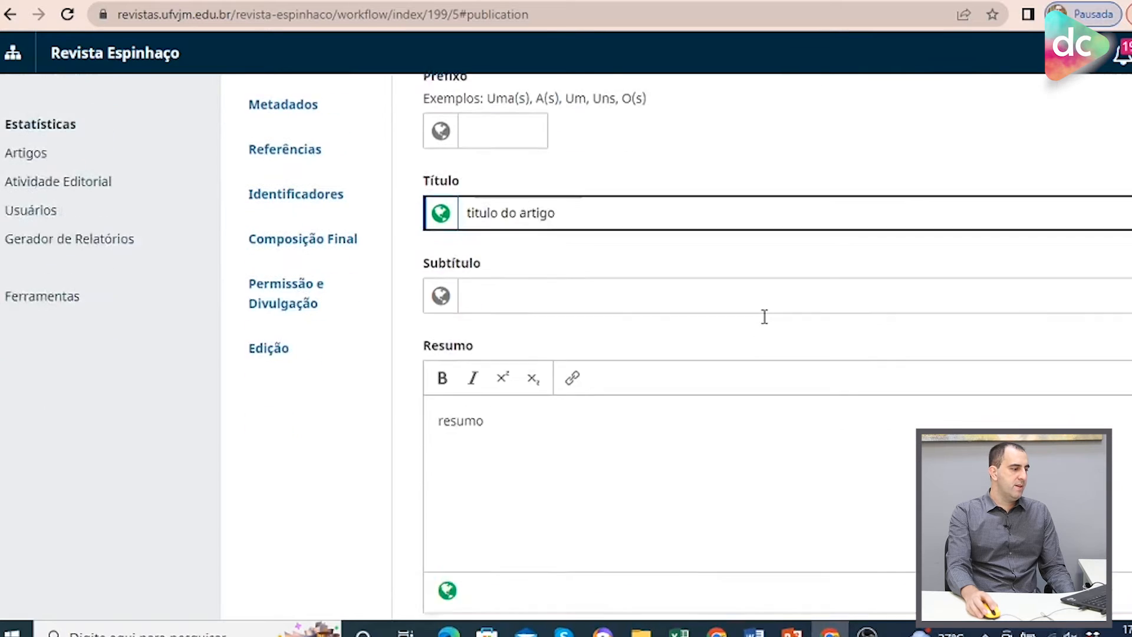
left_click(614, 369)
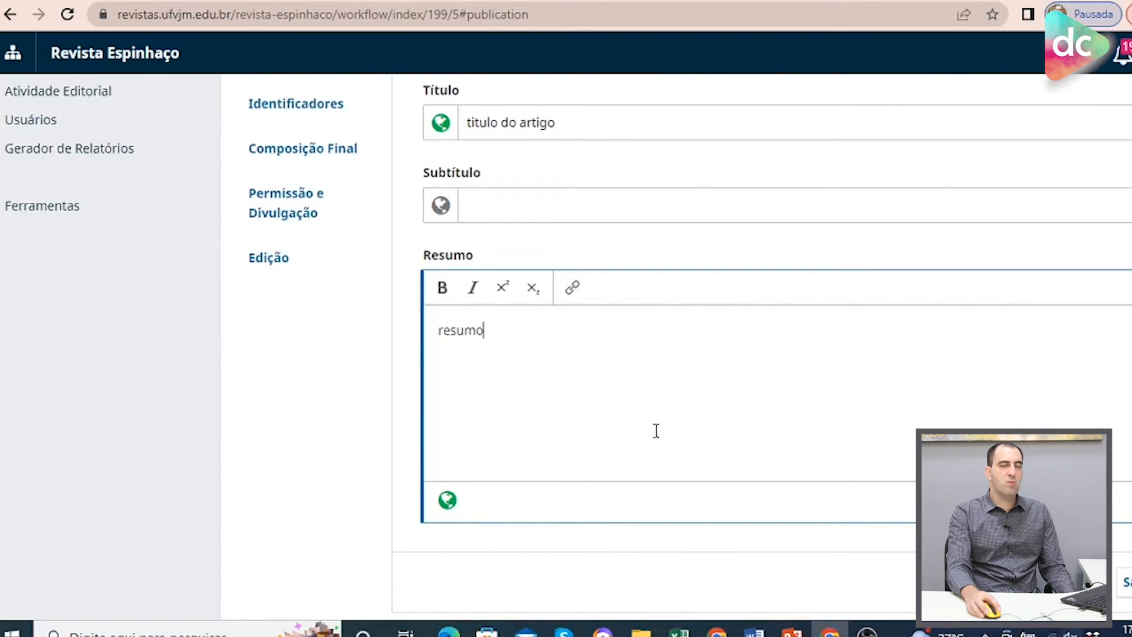
scroll(688, 425, "up", 3)
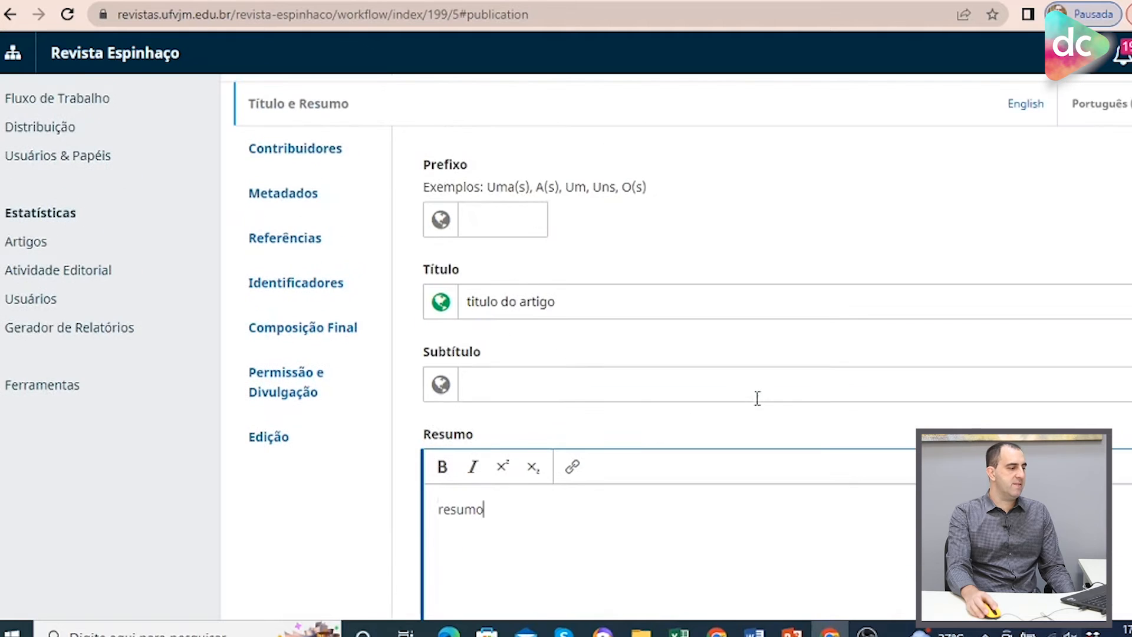
Review the submission's contributors, keywords metadata and references sections.
left_click(318, 152)
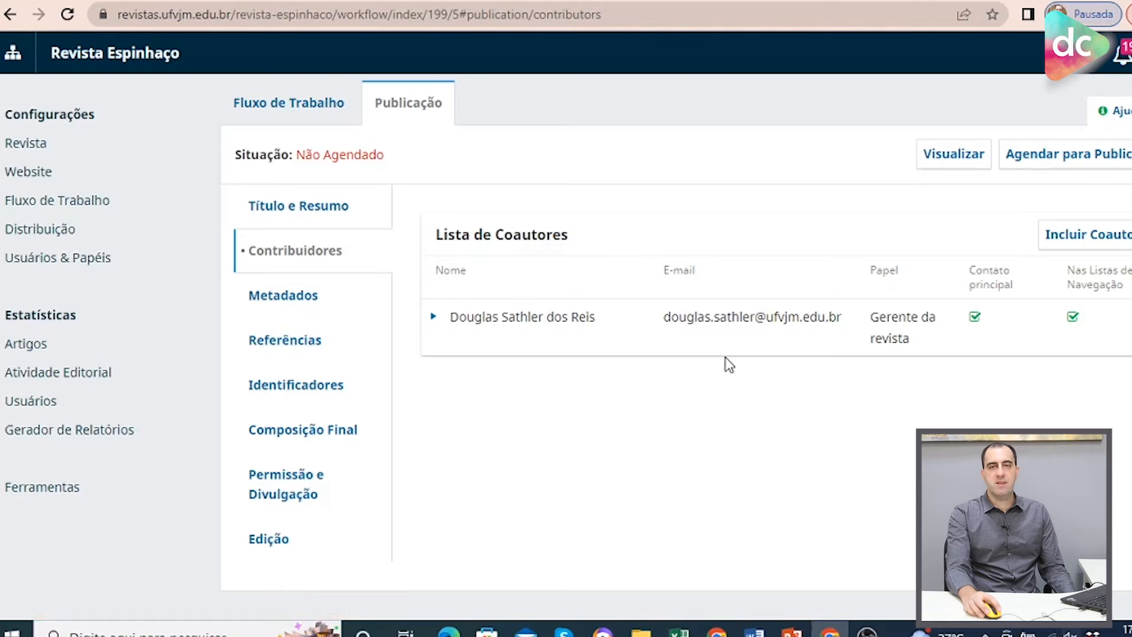
left_click(306, 300)
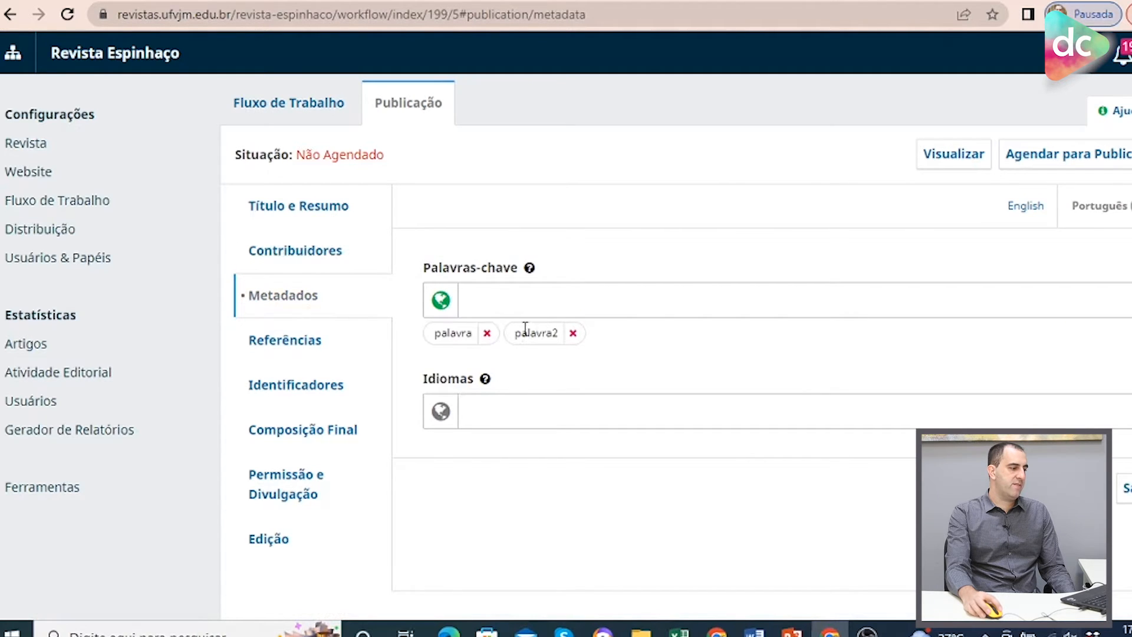
left_click(293, 344)
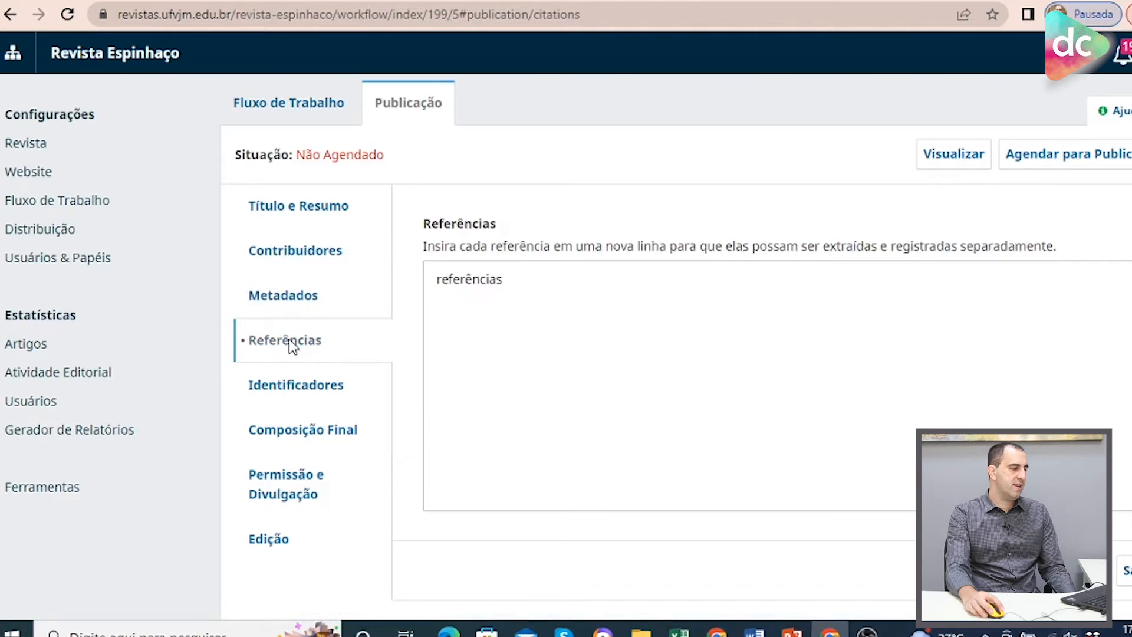
Set the submission's DOI to 10.5281/zenodo.7108333 in the identifiers section.
left_click(285, 392)
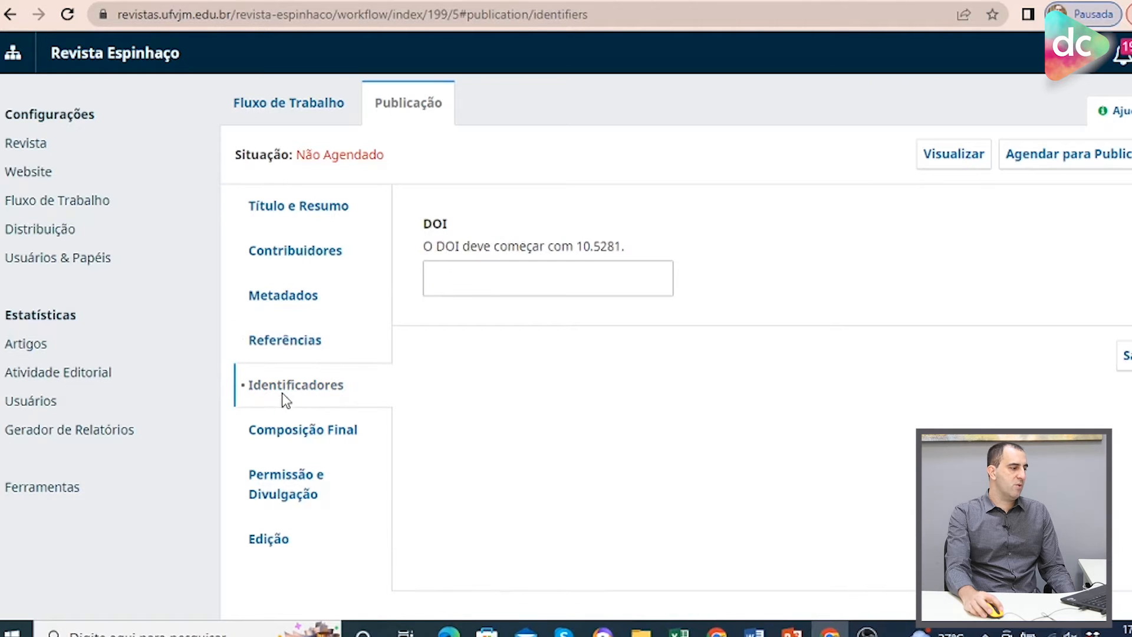
left_click(472, 270)
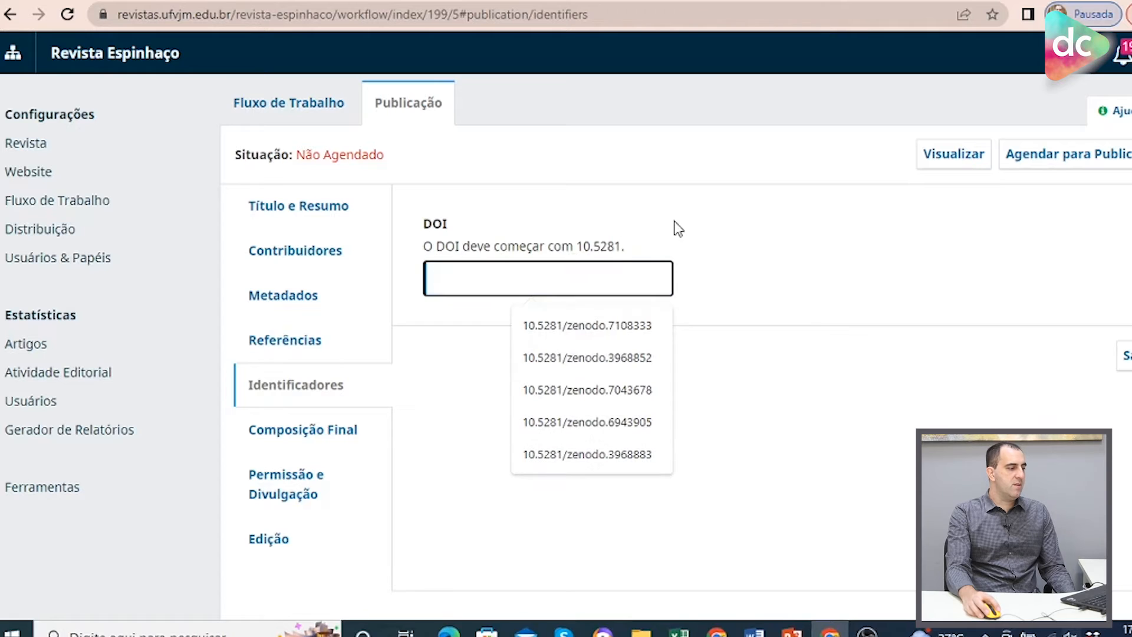
left_click(656, 326)
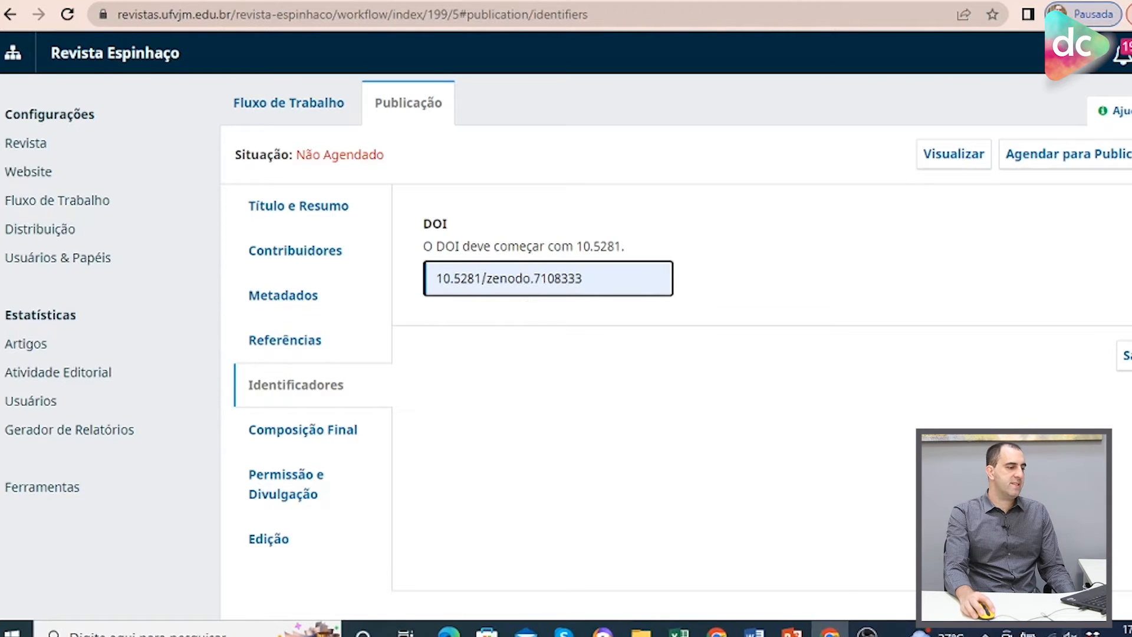
Add a new final composition (galley) labelled PDF in Português (Brasil) and save it.
left_click(317, 430)
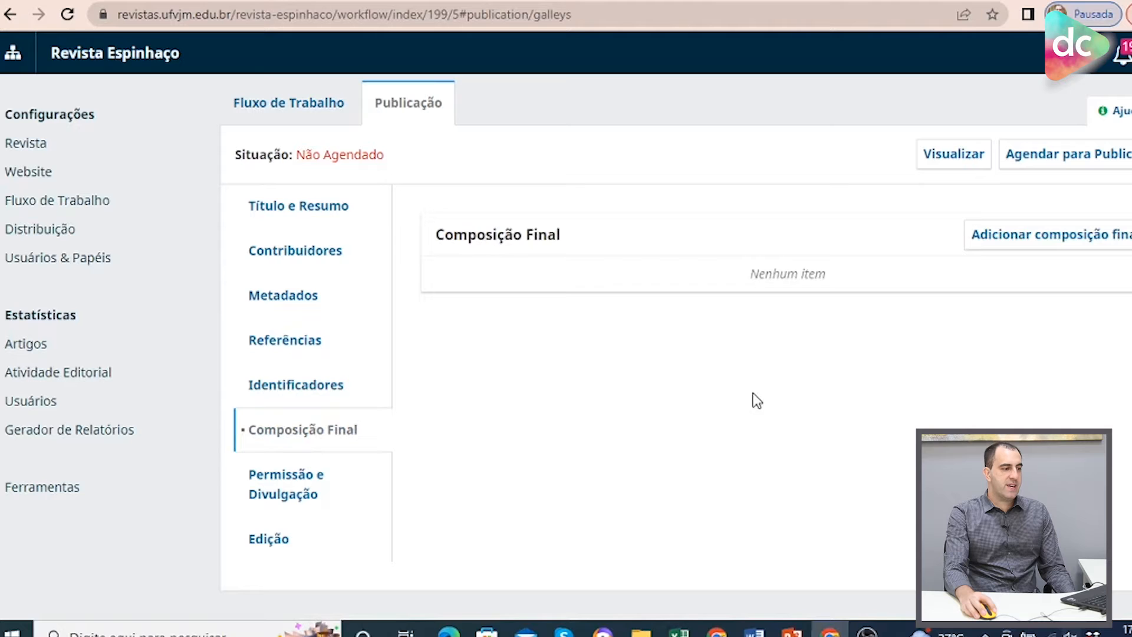
left_click(1025, 254)
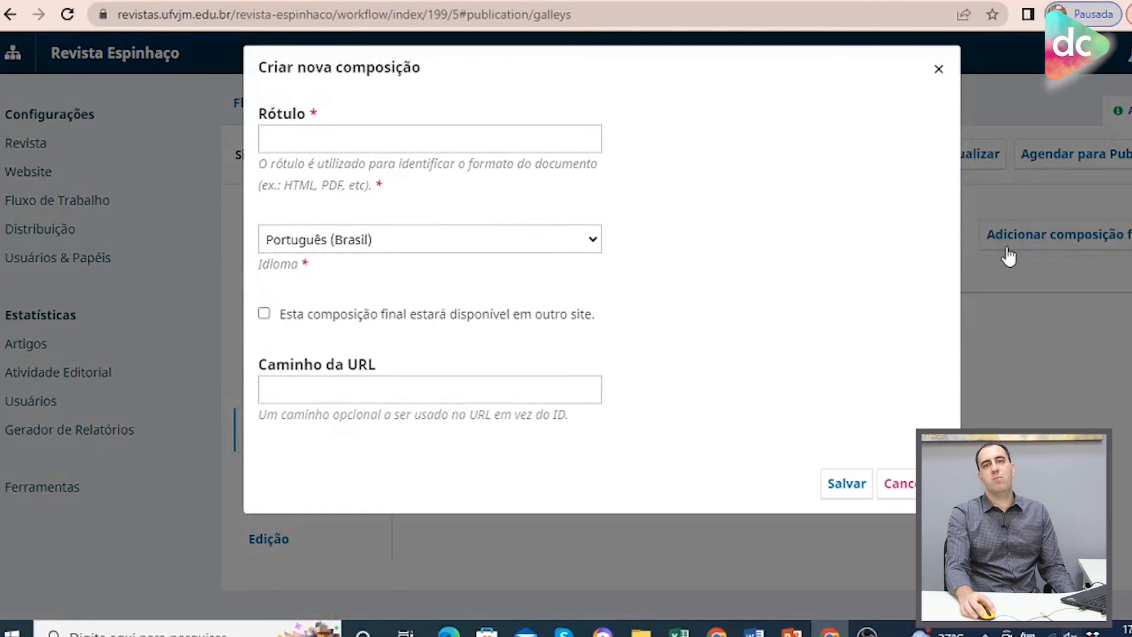
left_click(273, 137)
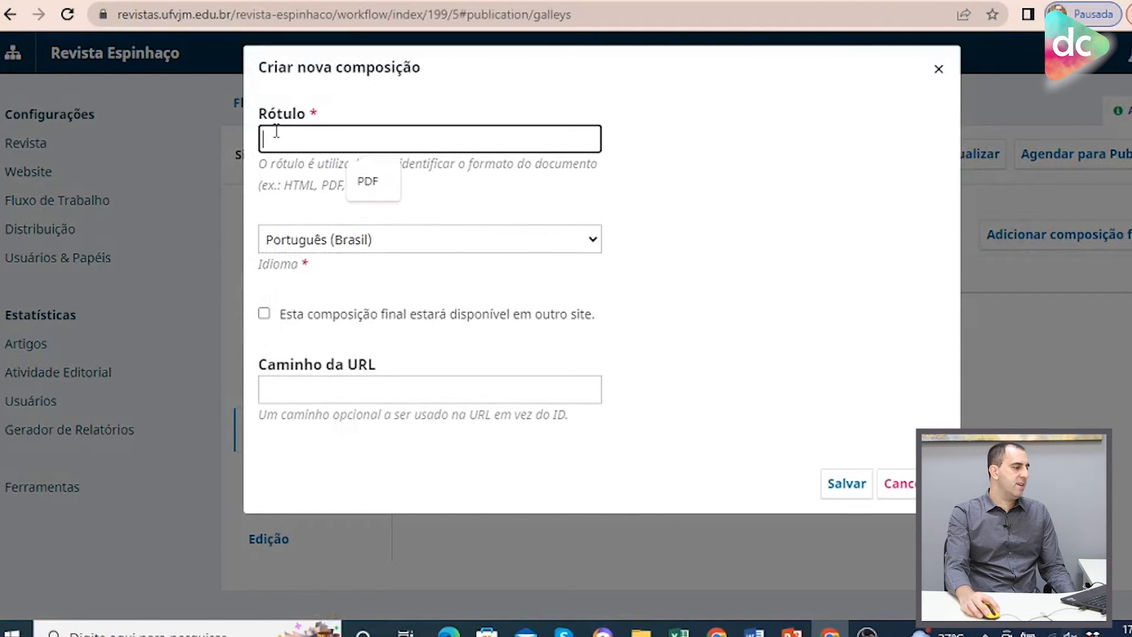
left_click(384, 180)
left_click(731, 175)
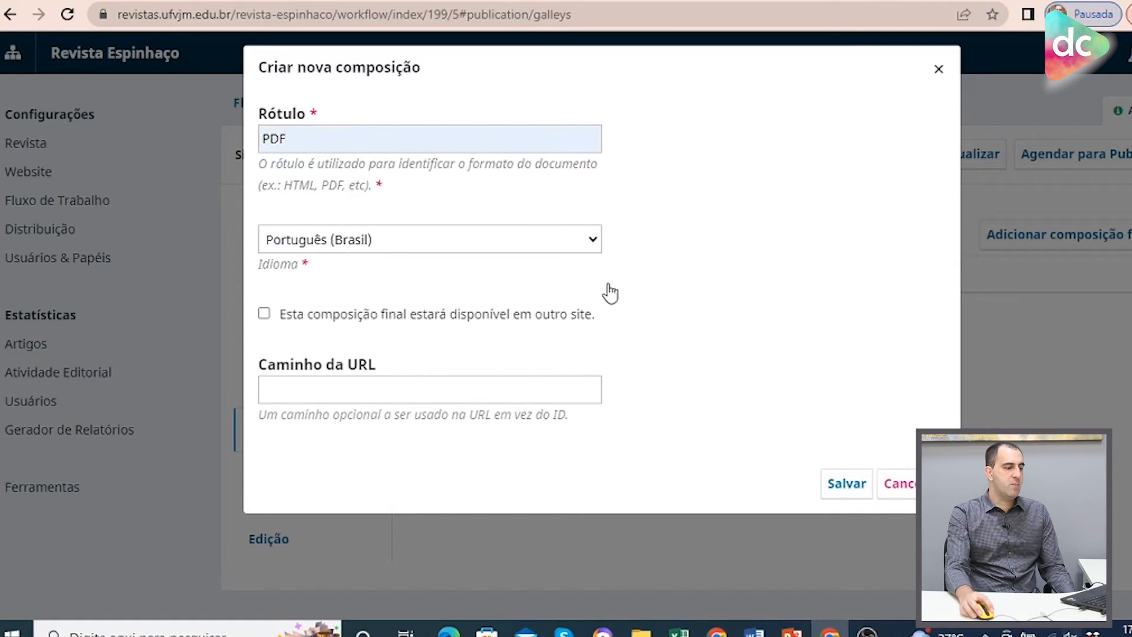
left_click(831, 483)
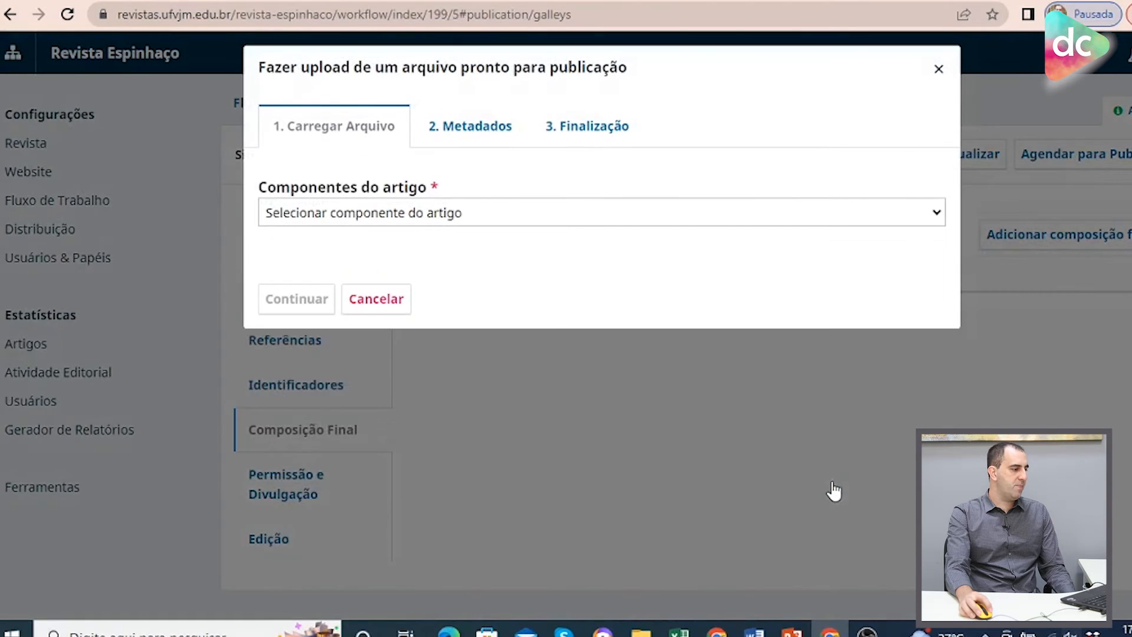
Choose Texto do Artigo as the article component and upload Comprovante.pdf from the Dropbox folder.
left_click(339, 215)
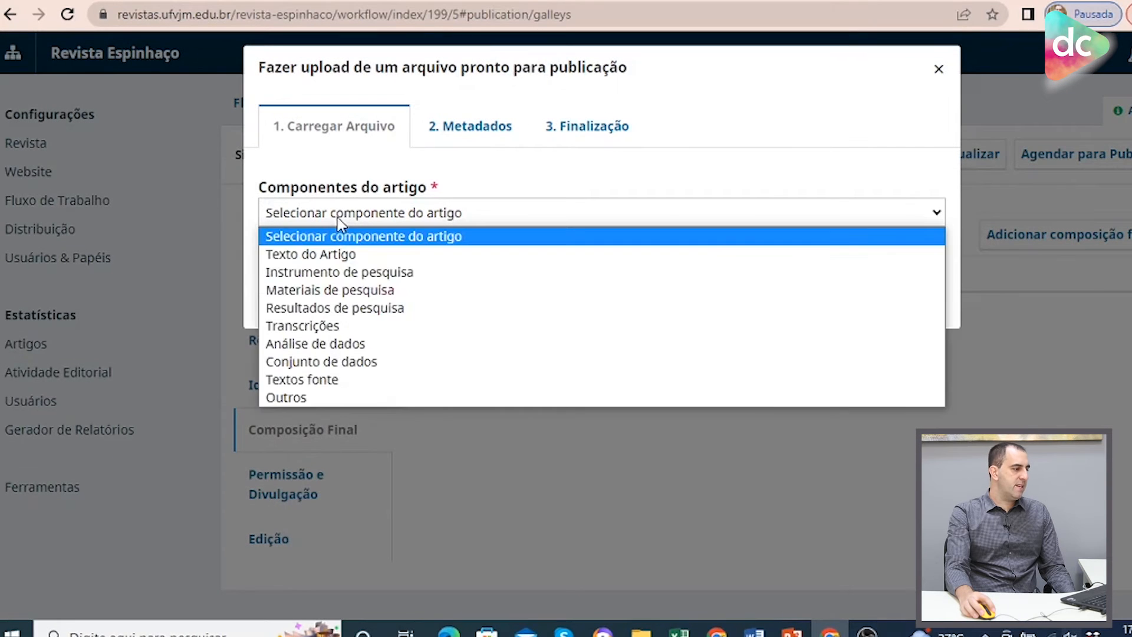
left_click(340, 255)
left_click(872, 290)
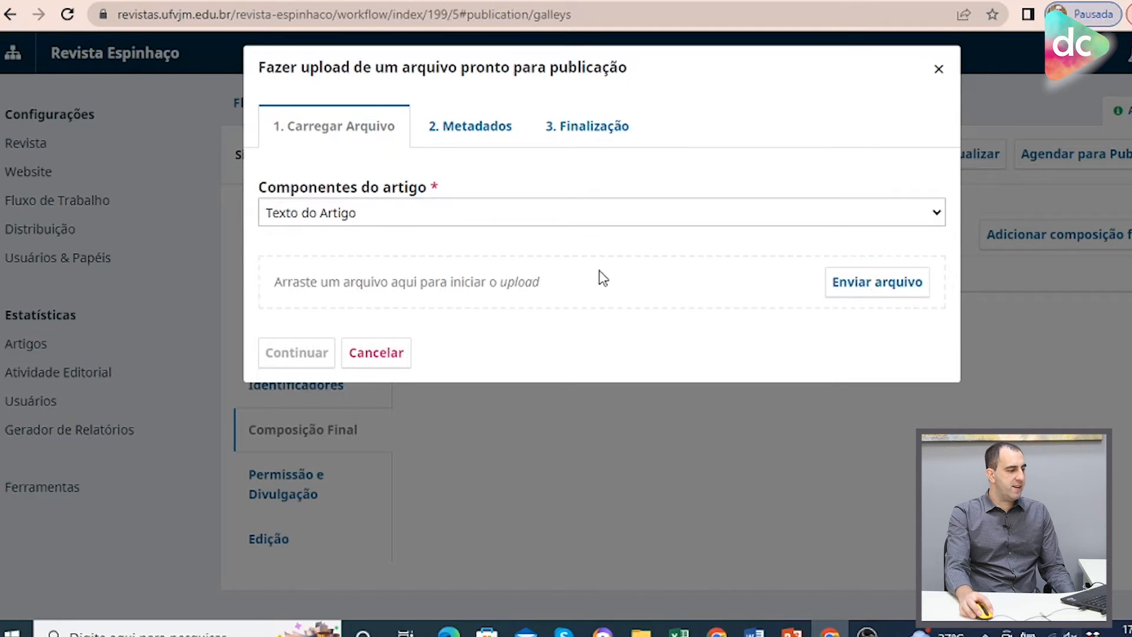
left_click(901, 298)
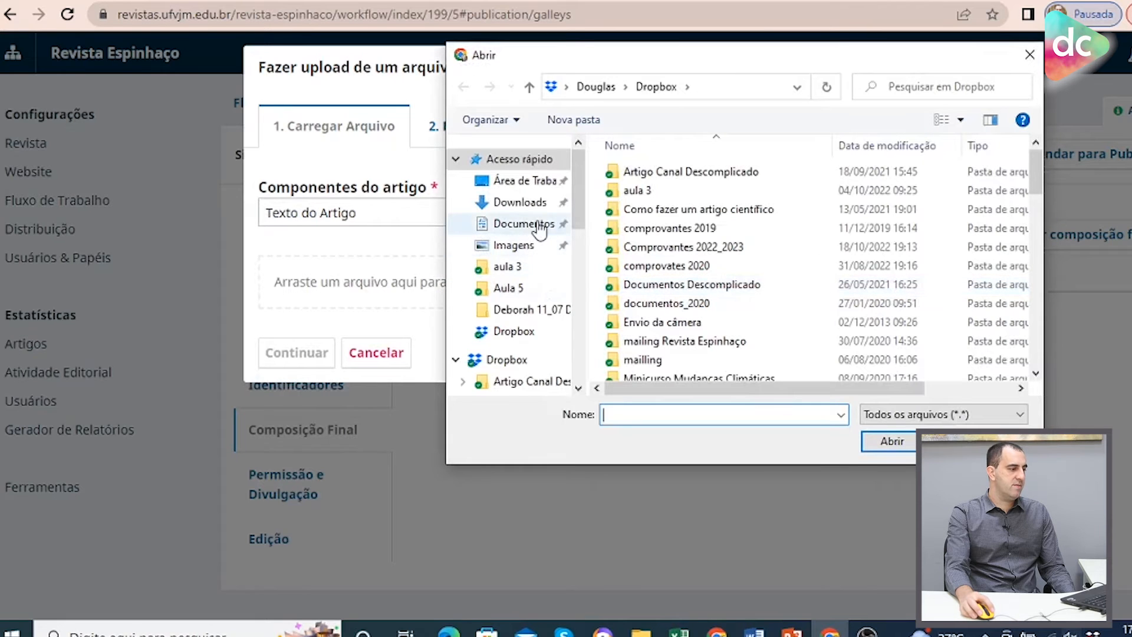
left_click(508, 359)
scroll(758, 300, "down", 3)
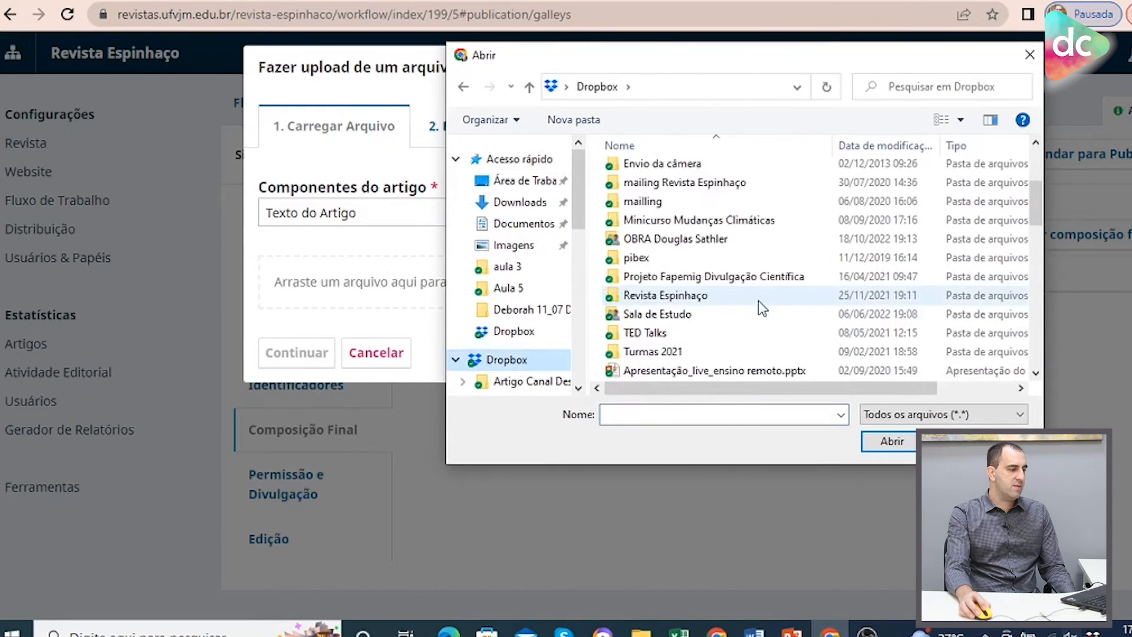
scroll(758, 299, "down", 4)
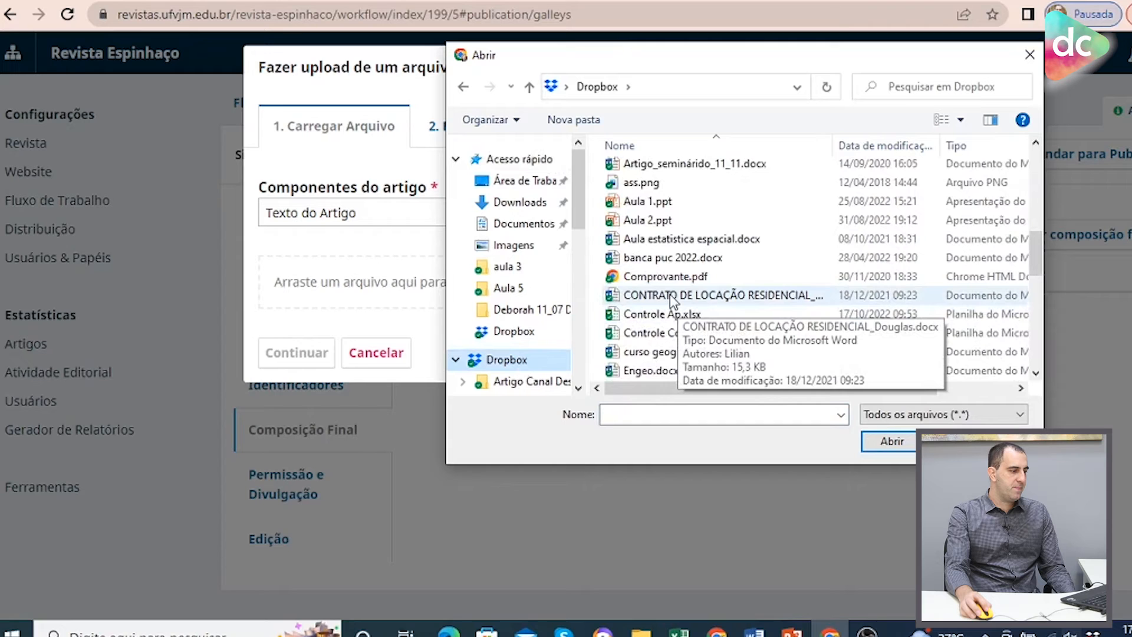
scroll(672, 301, "down", 3)
left_click(659, 352)
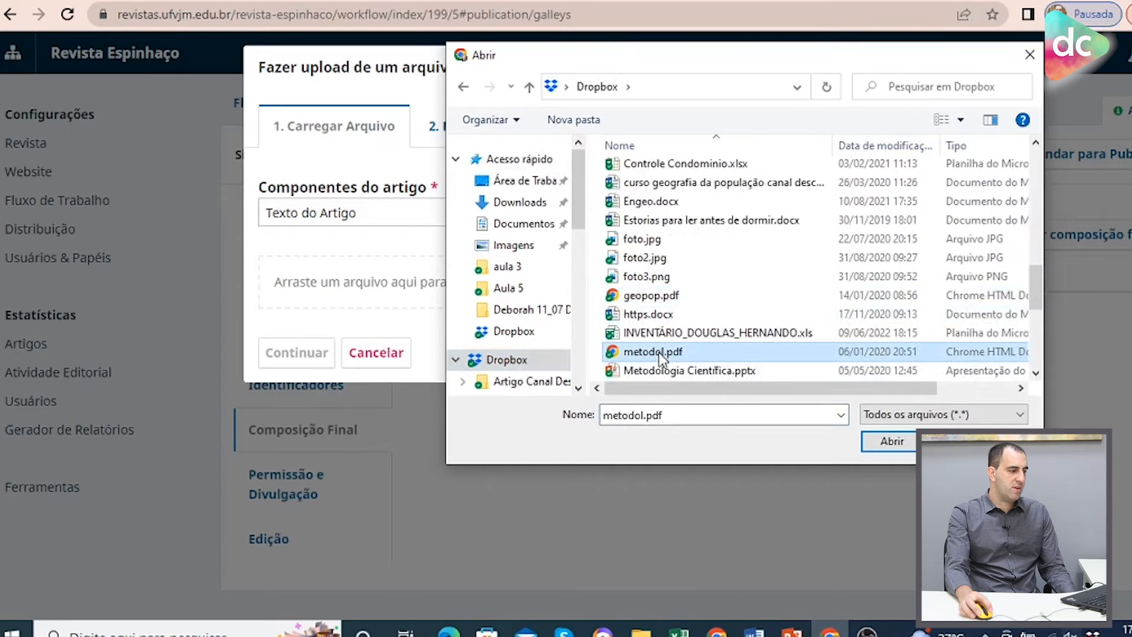
scroll(696, 350, "down", 2)
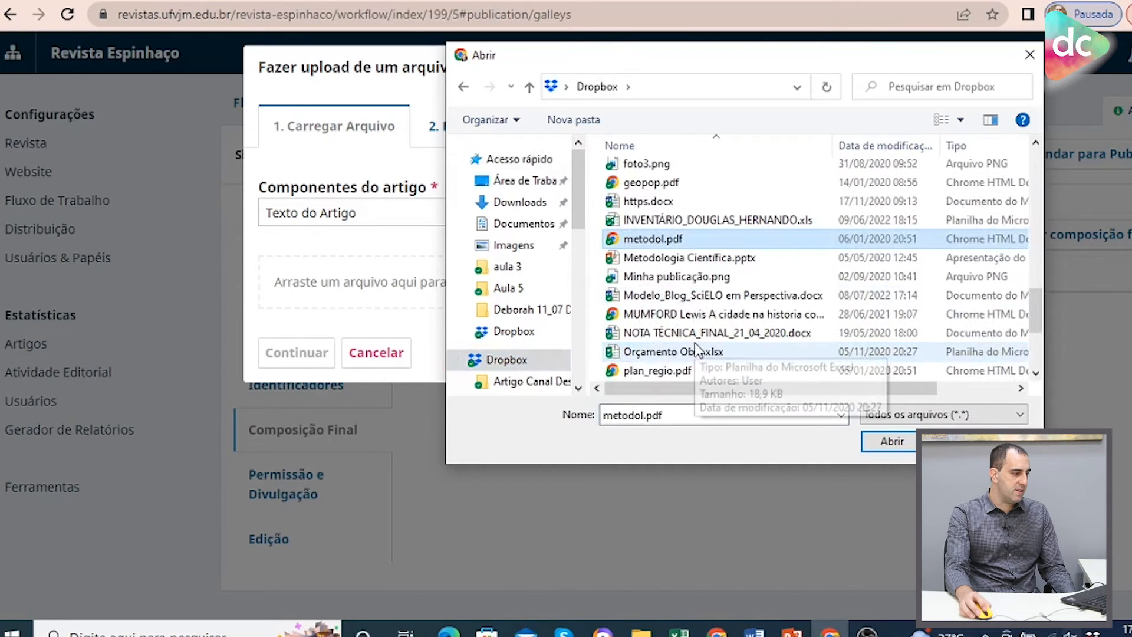
scroll(698, 350, "up", 3)
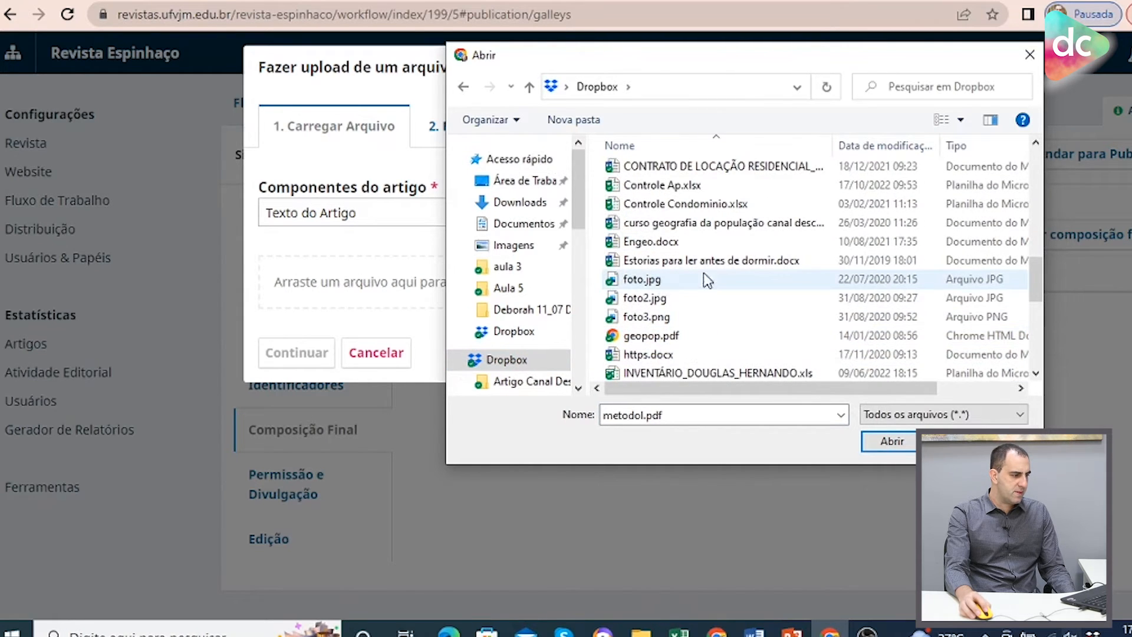
scroll(708, 280, "up", 1)
left_click(714, 206)
left_click(886, 440)
Continue through the file metadata and finalization steps to complete the galley upload.
left_click(308, 360)
left_click(312, 272)
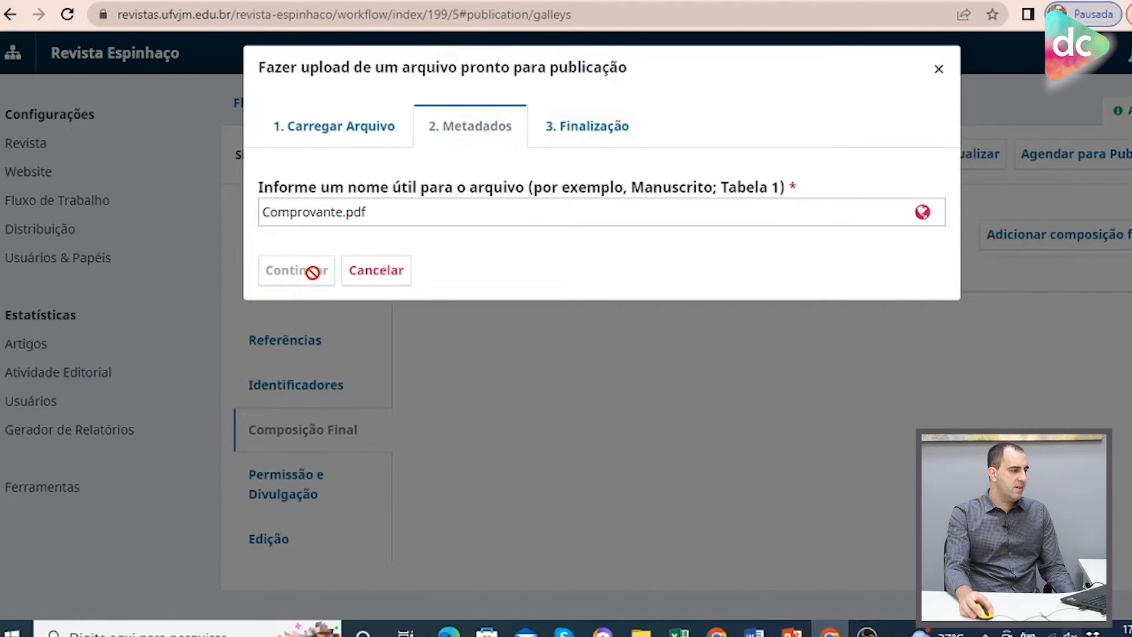
left_click(313, 336)
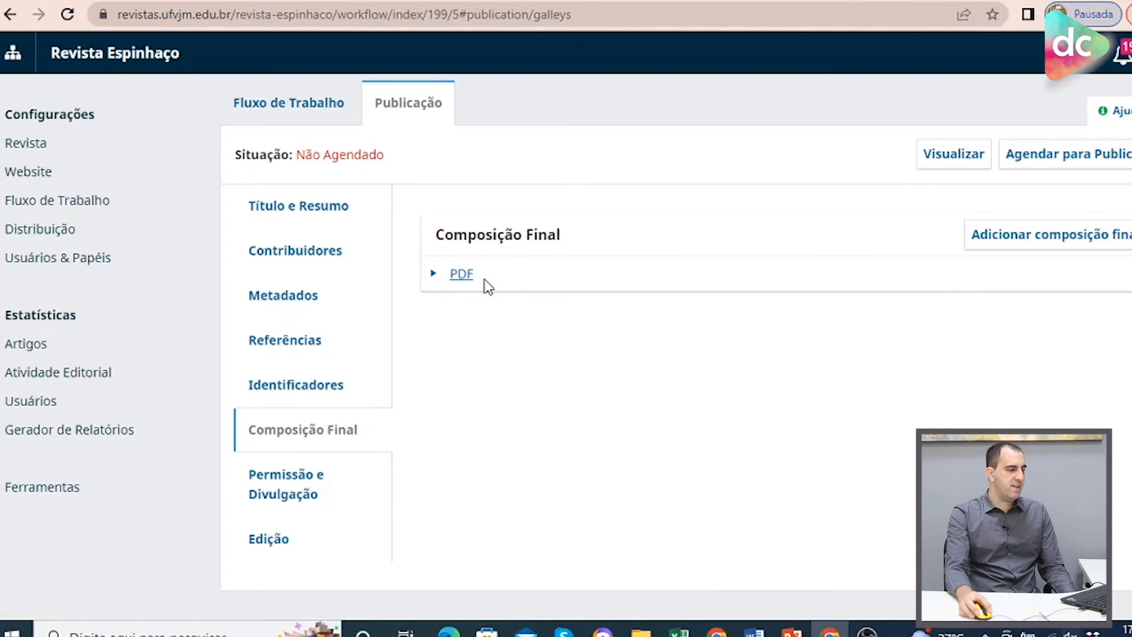
Examine the PDF galley's options and the Permissão e Divulgação copyright settings.
left_click(431, 276)
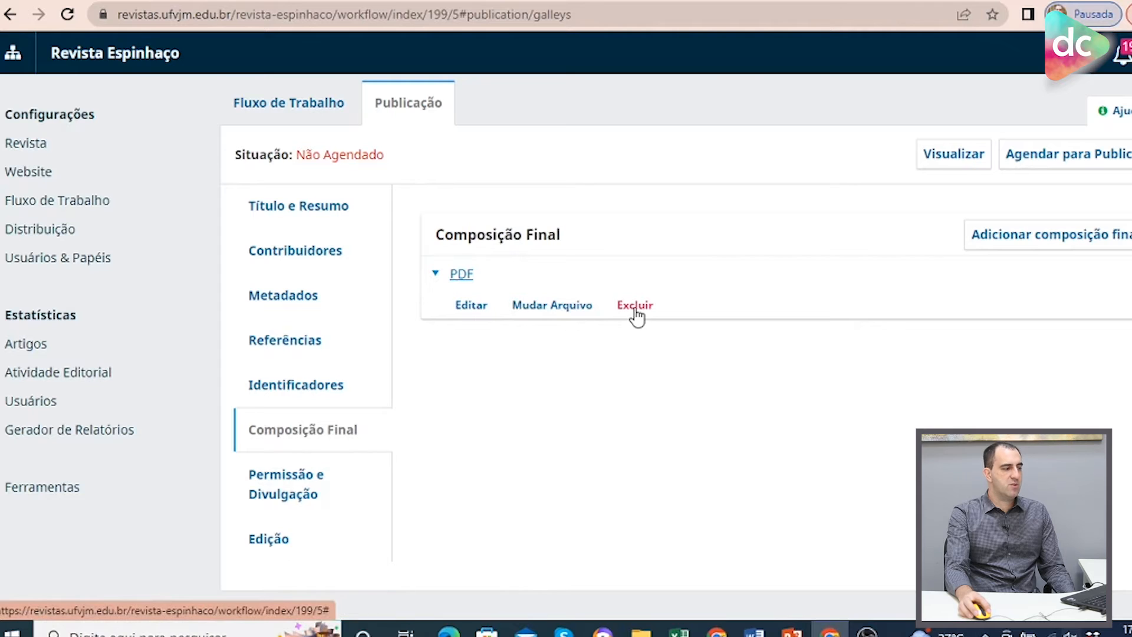
left_click(436, 275)
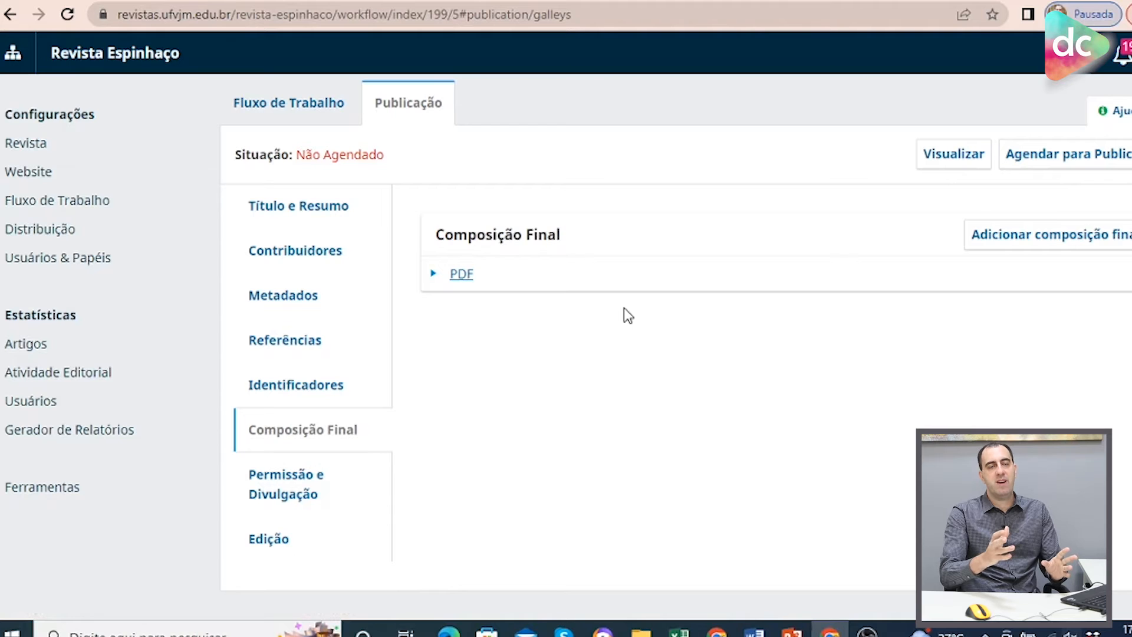
left_click(277, 477)
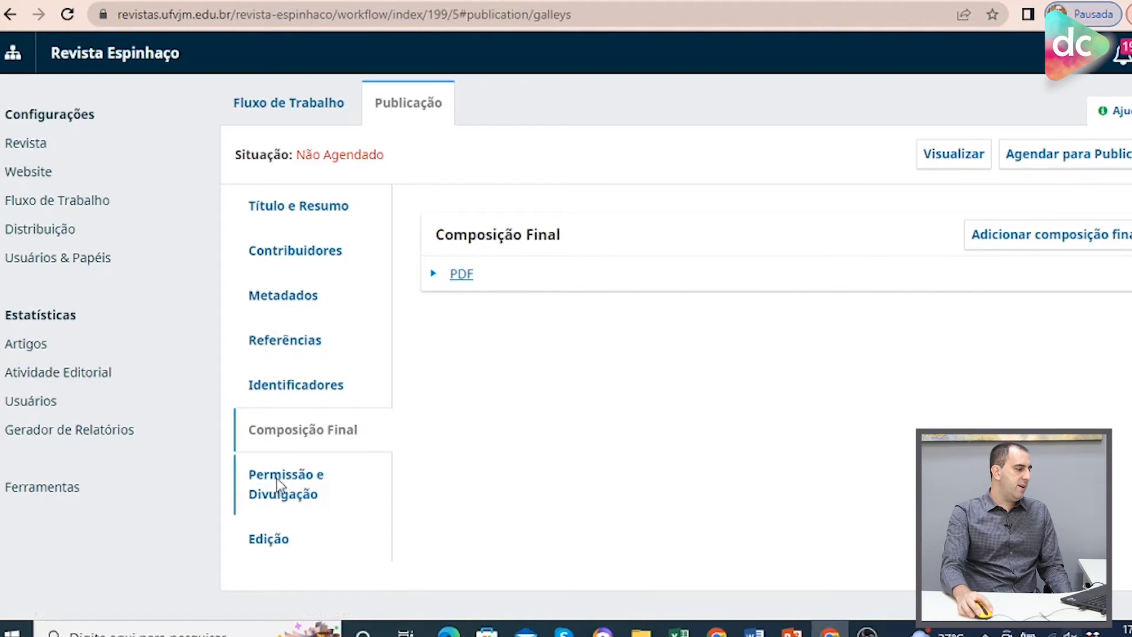
scroll(857, 448, "down", 1)
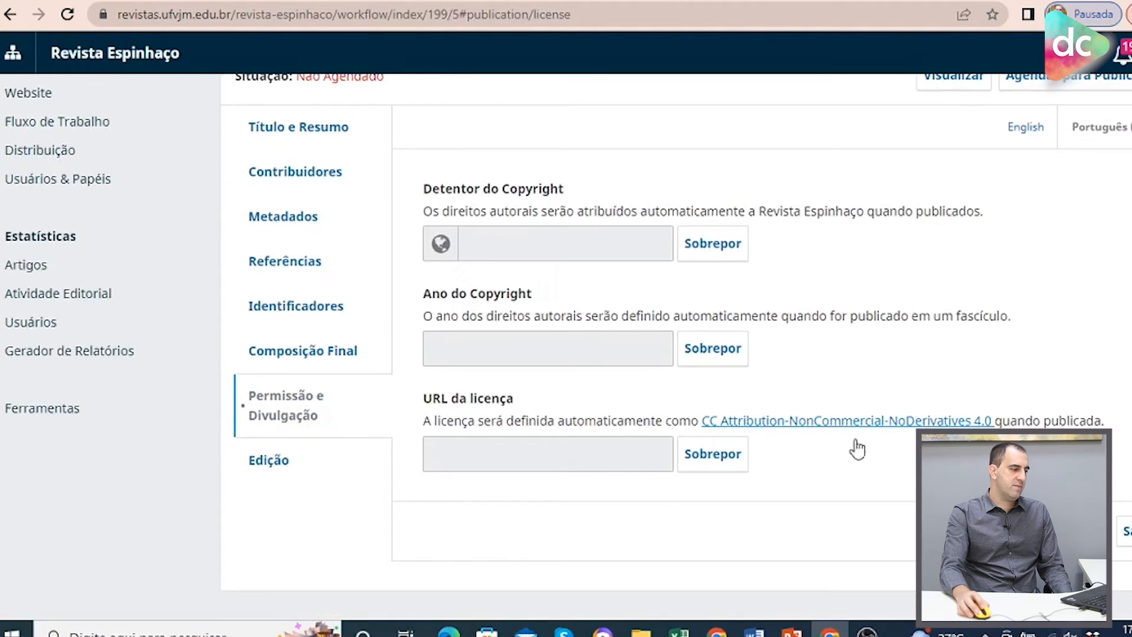
Examine the Edição section's issue assignment, section, cover image and pages settings.
left_click(270, 463)
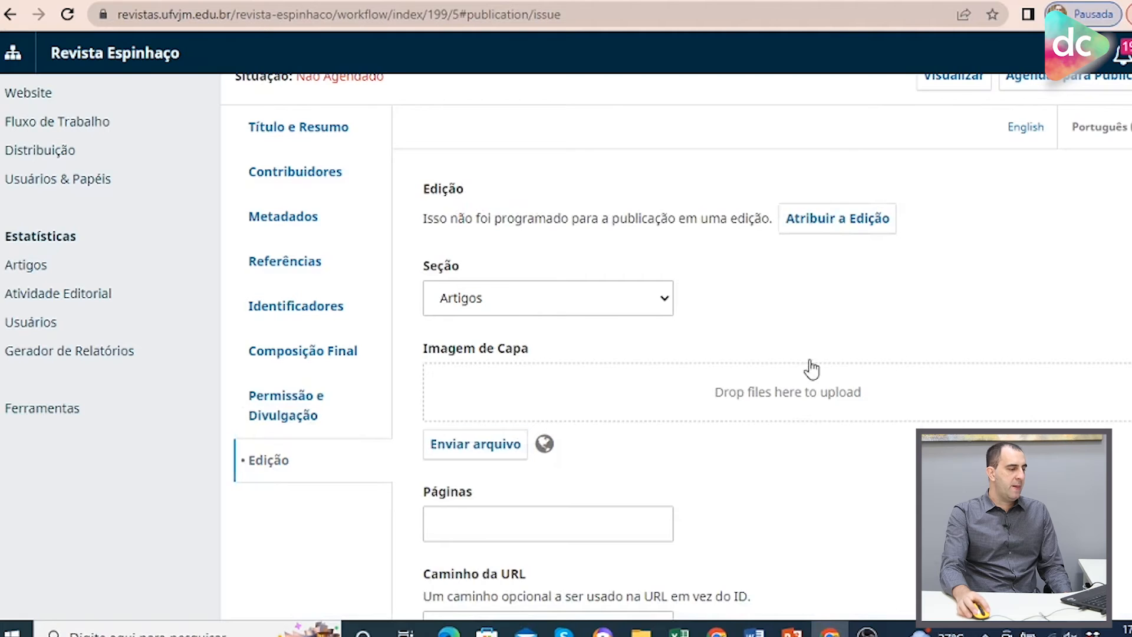
scroll(979, 325, "down", 2)
scroll(992, 324, "down", 1)
scroll(992, 323, "up", 5)
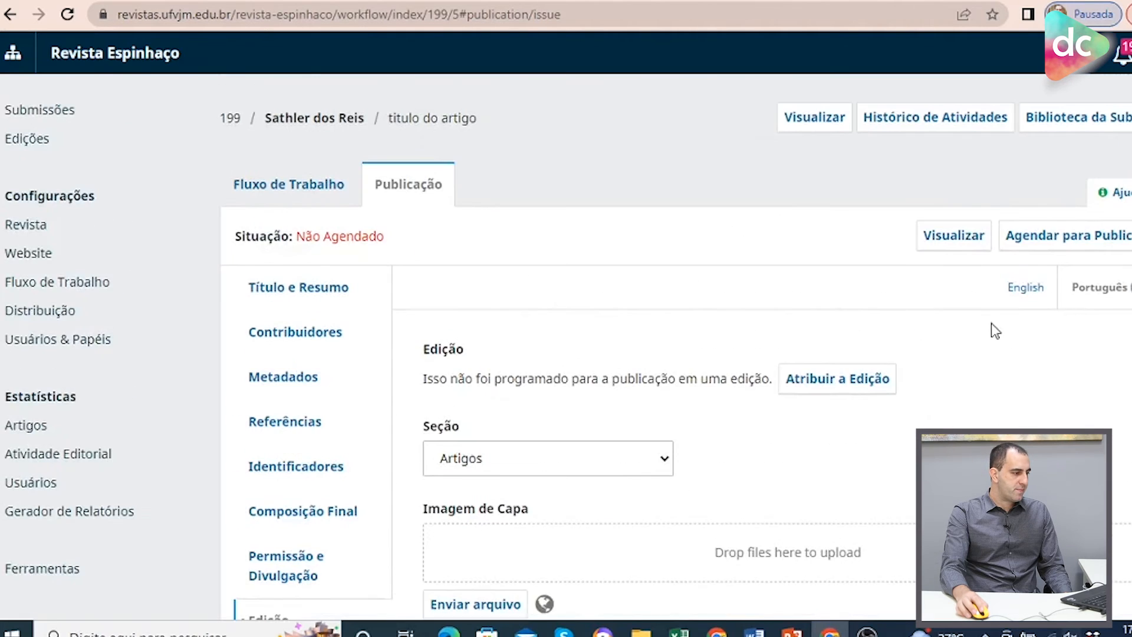
scroll(985, 354, "down", 2)
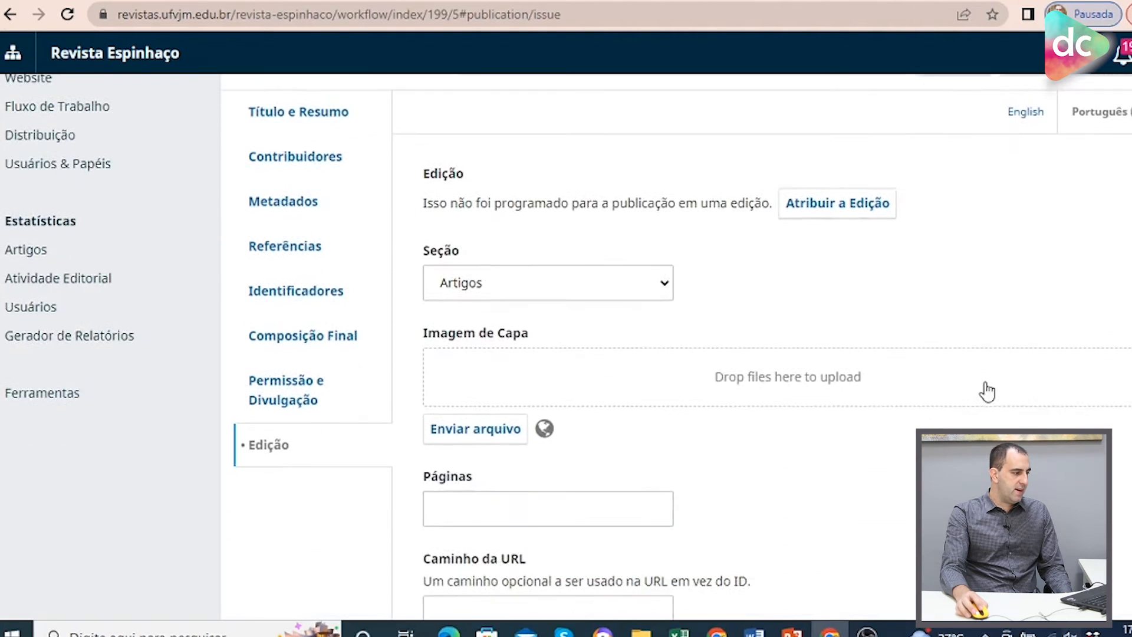
left_click(536, 293)
left_click(482, 325)
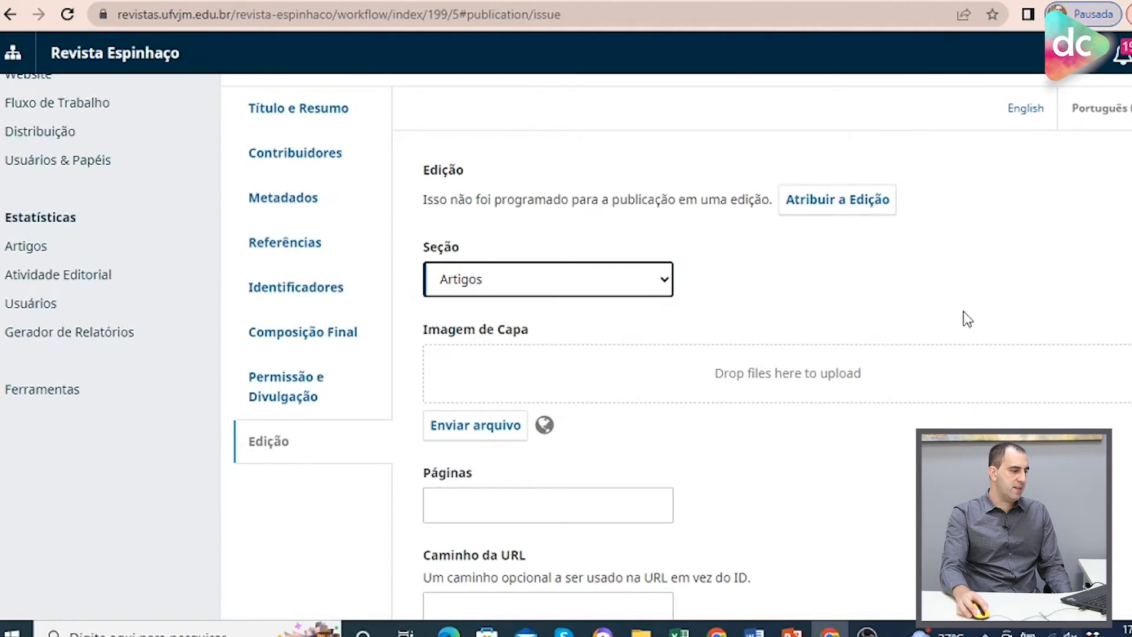
Examine the issues offered when scheduling the article for publication, then close the scheduling dialog.
scroll(1000, 307, "down", 3)
scroll(1001, 369, "up", 6)
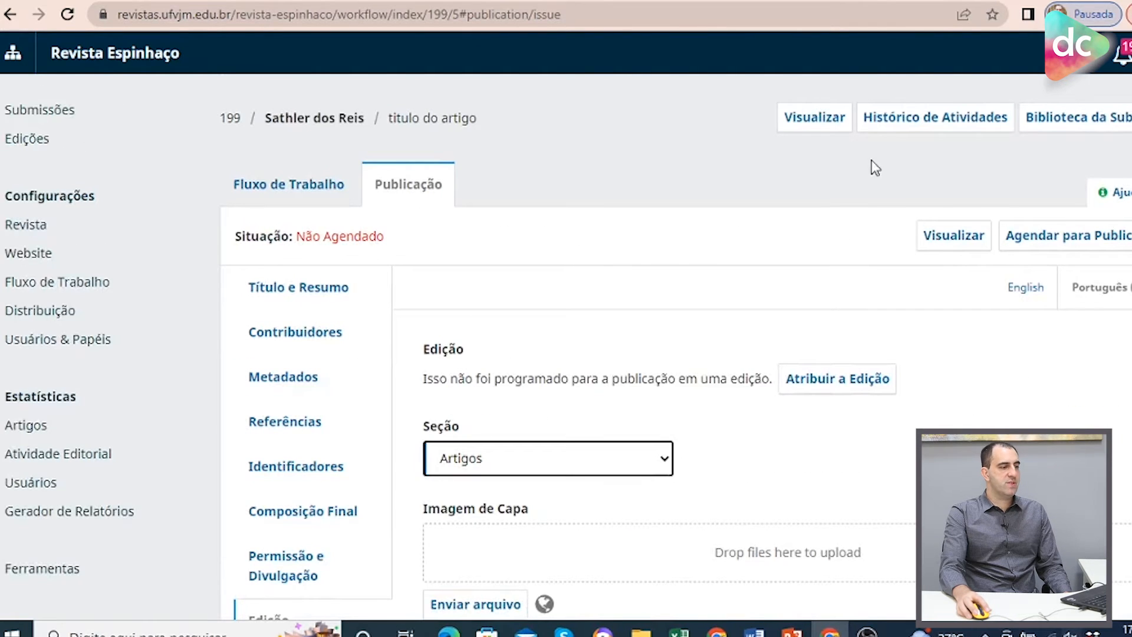
left_click(1088, 234)
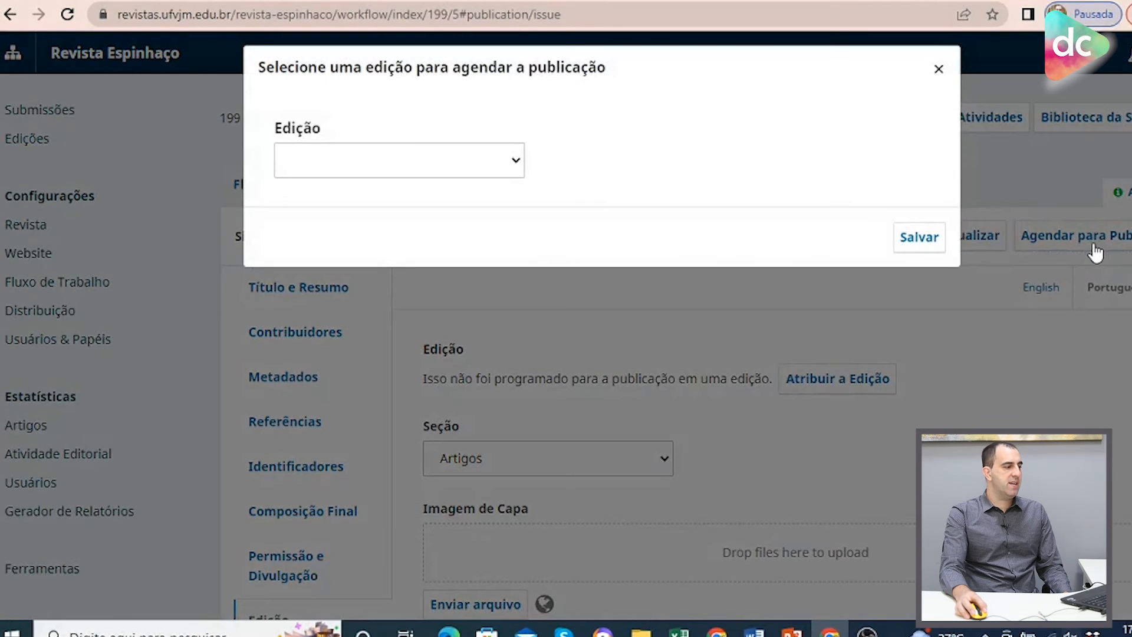
left_click(362, 162)
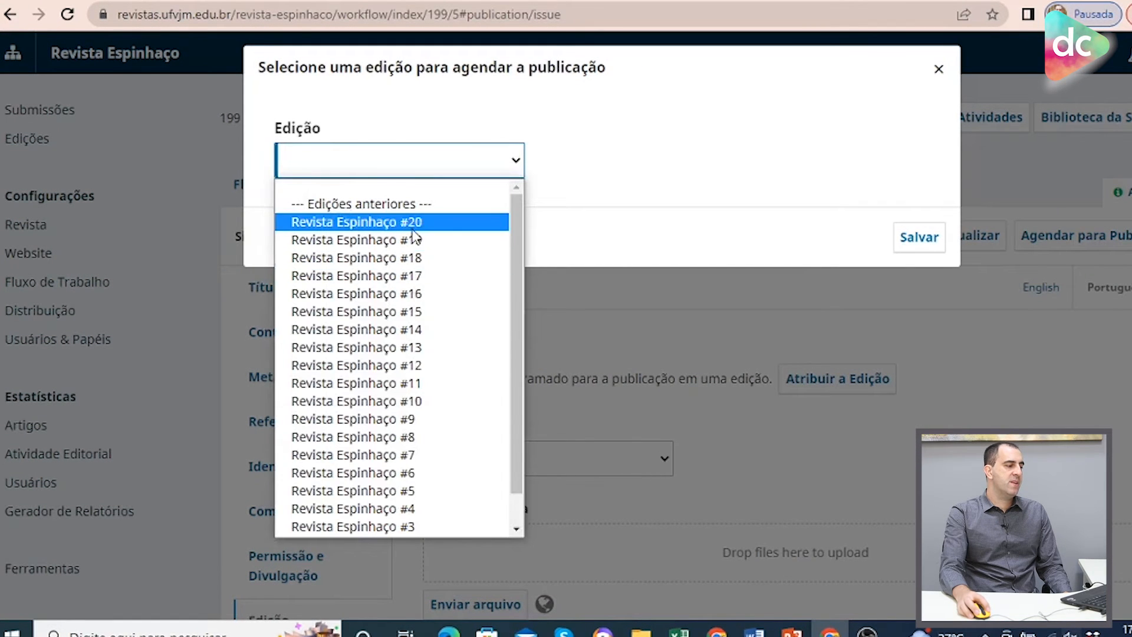
left_click(699, 125)
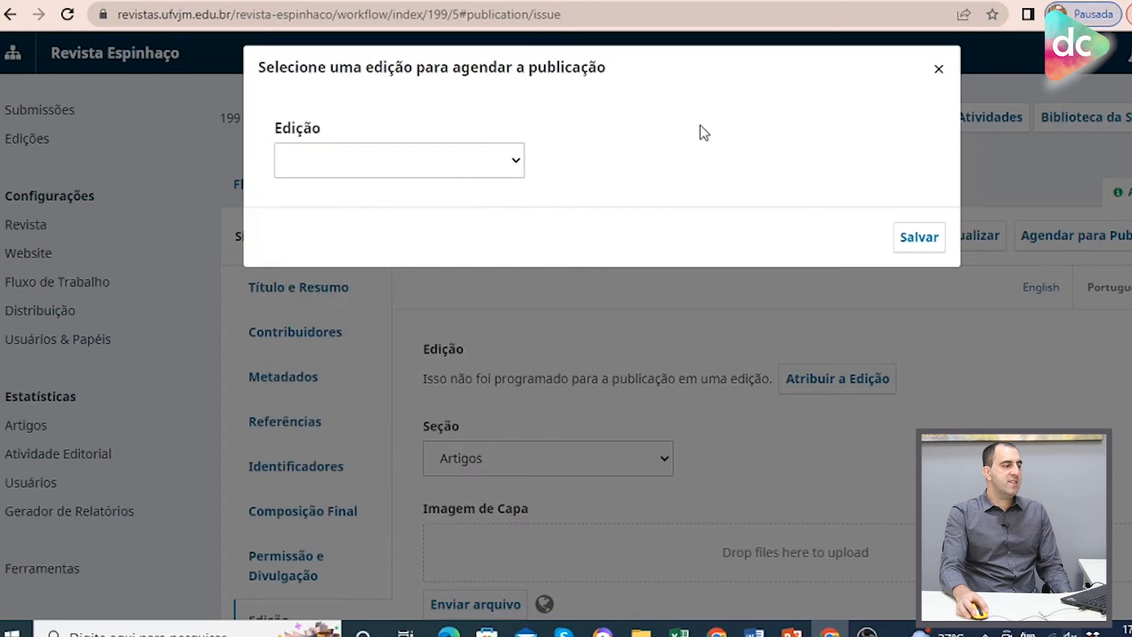
left_click(367, 157)
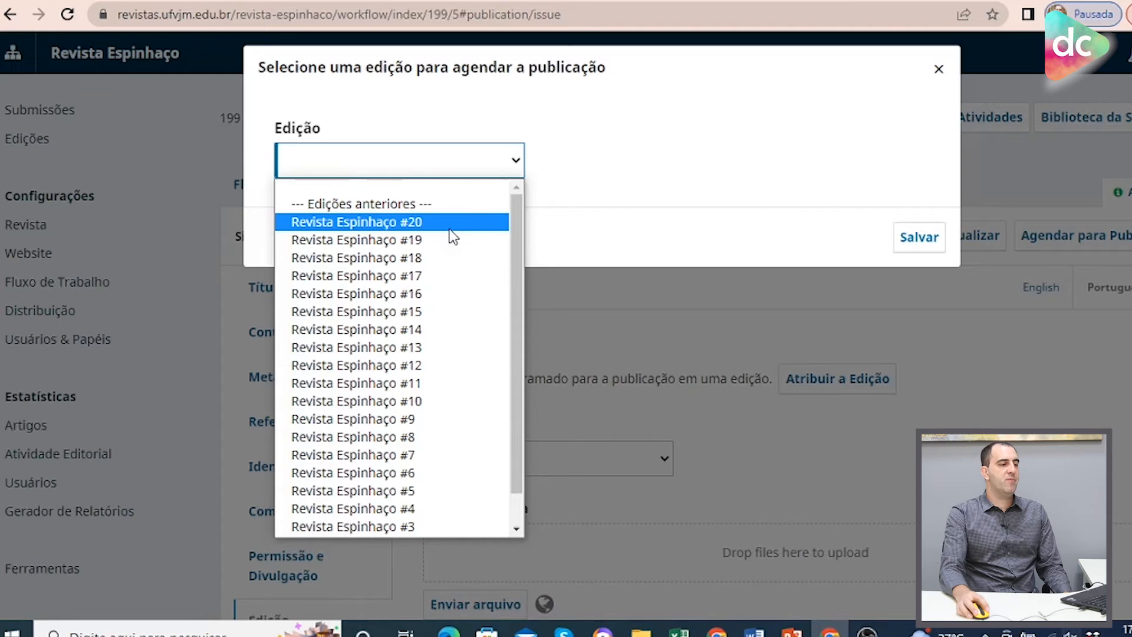
left_click(566, 176)
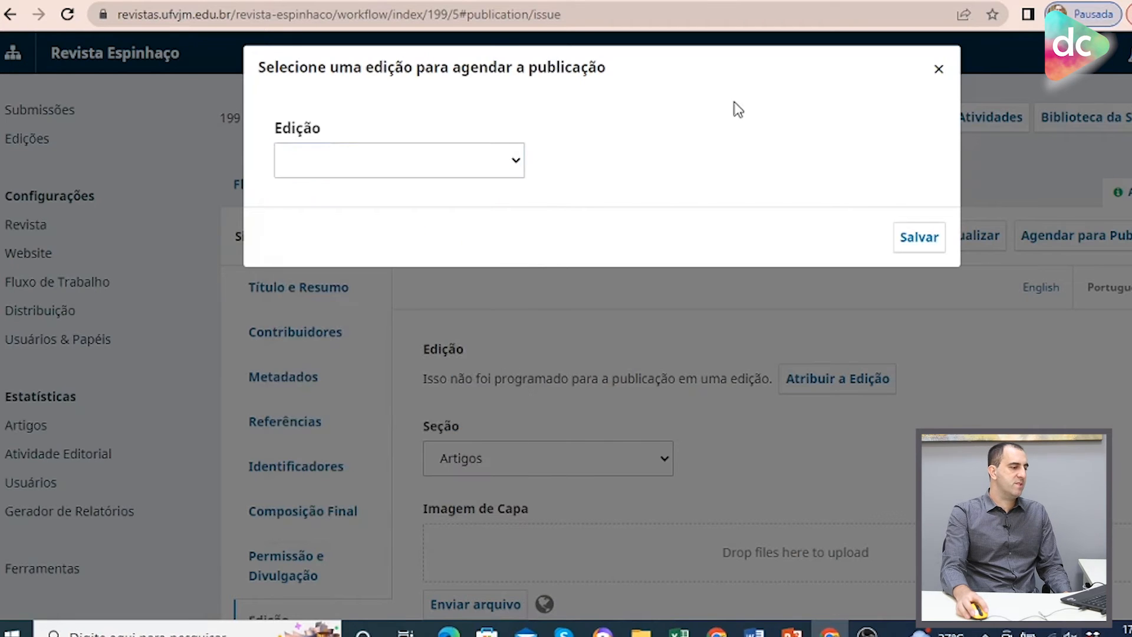
left_click(949, 71)
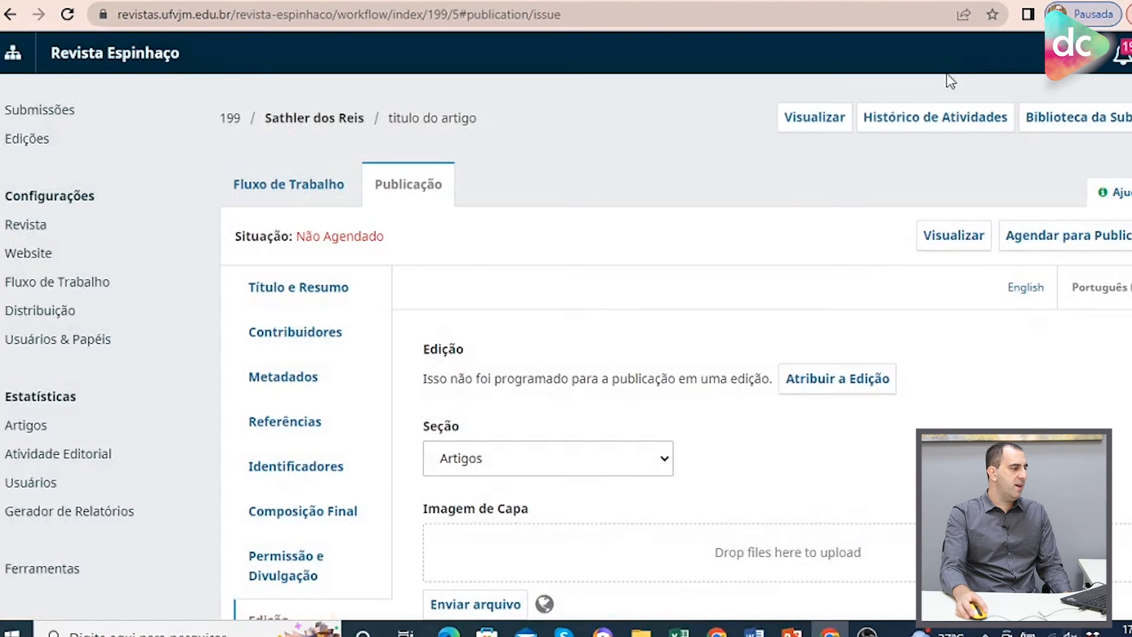
Create a new future issue with volume 10, number 1 and year 2015.
left_click(28, 147)
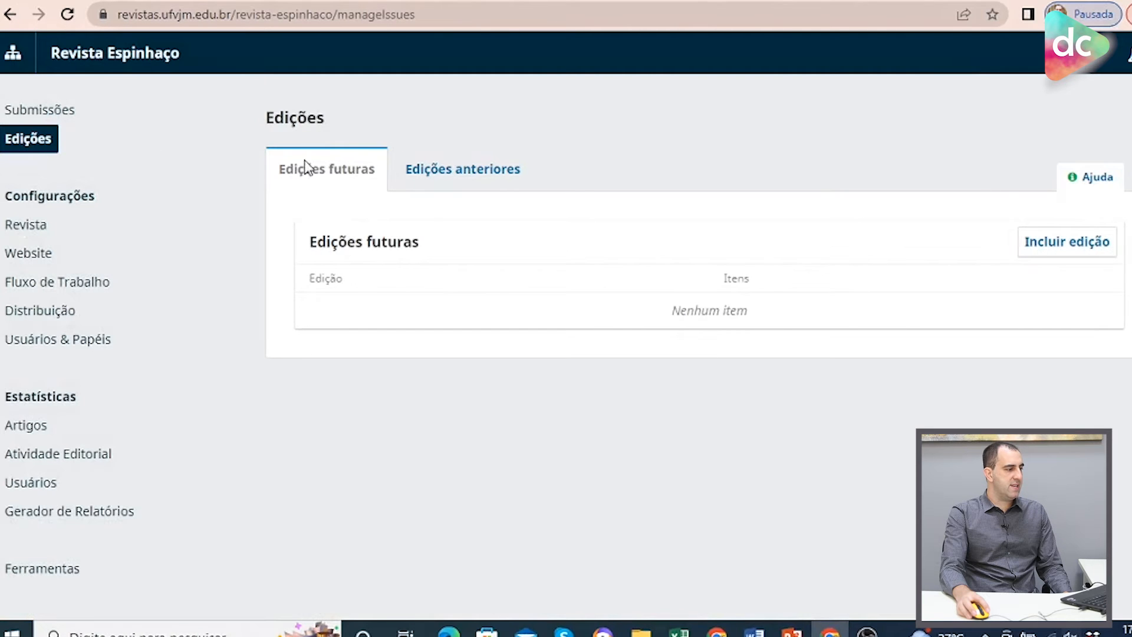
left_click(456, 176)
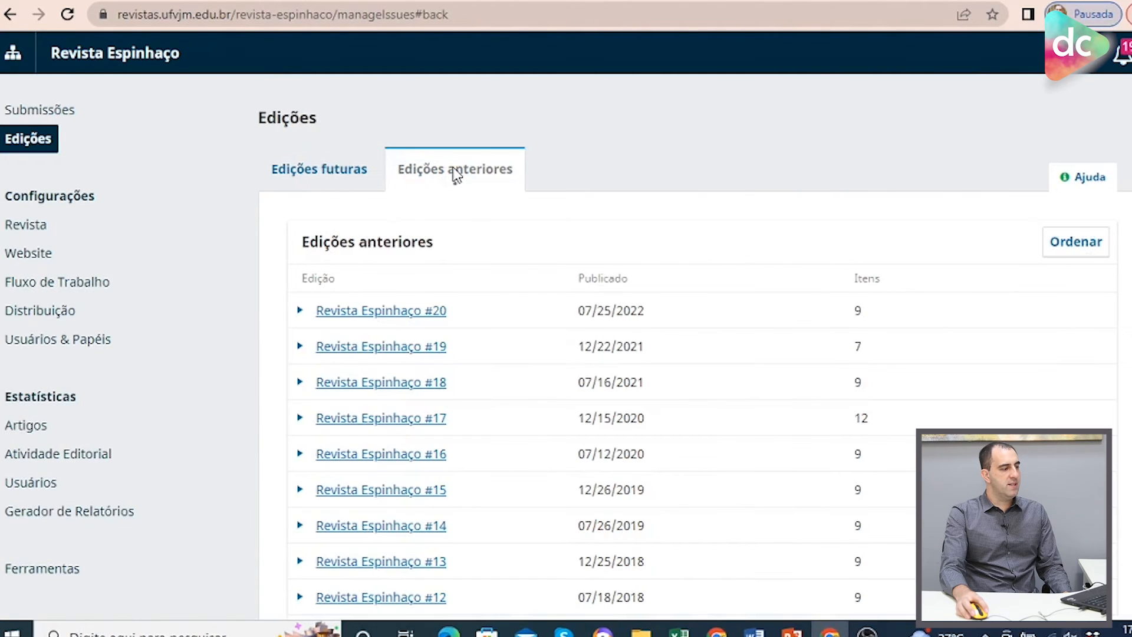
scroll(514, 274, "down", 8)
scroll(513, 280, "up", 8)
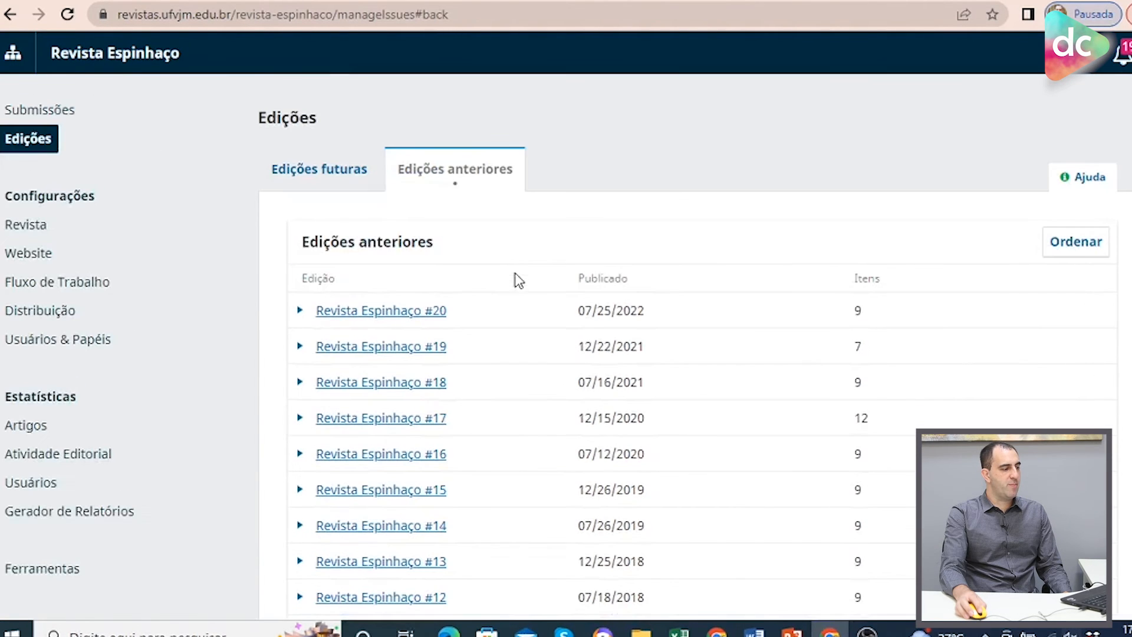
left_click(330, 171)
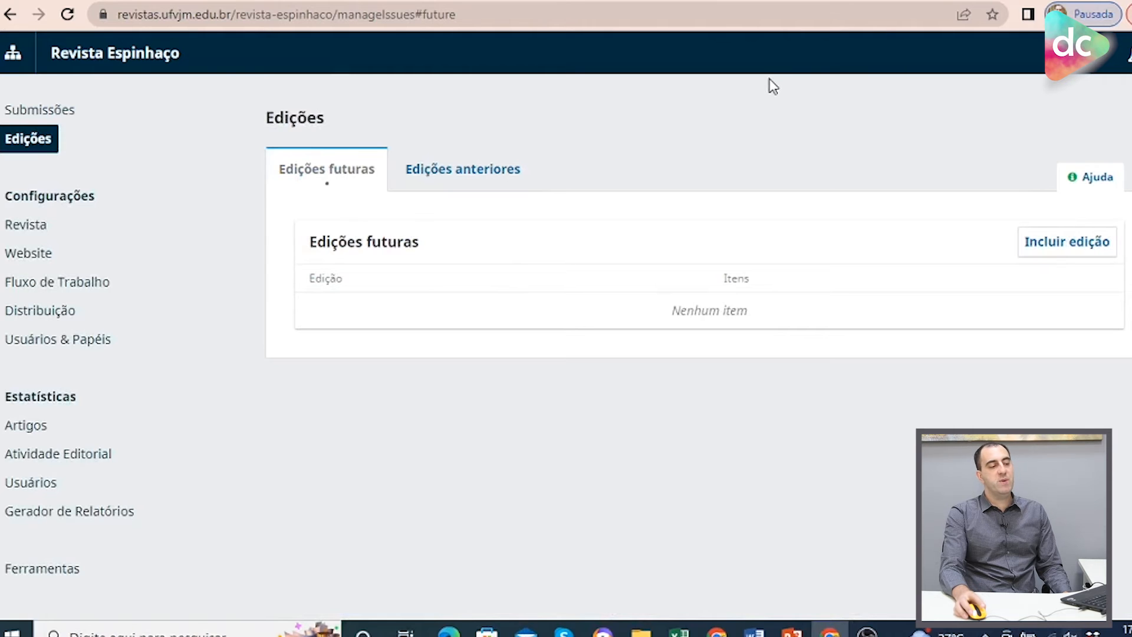
left_click(1056, 249)
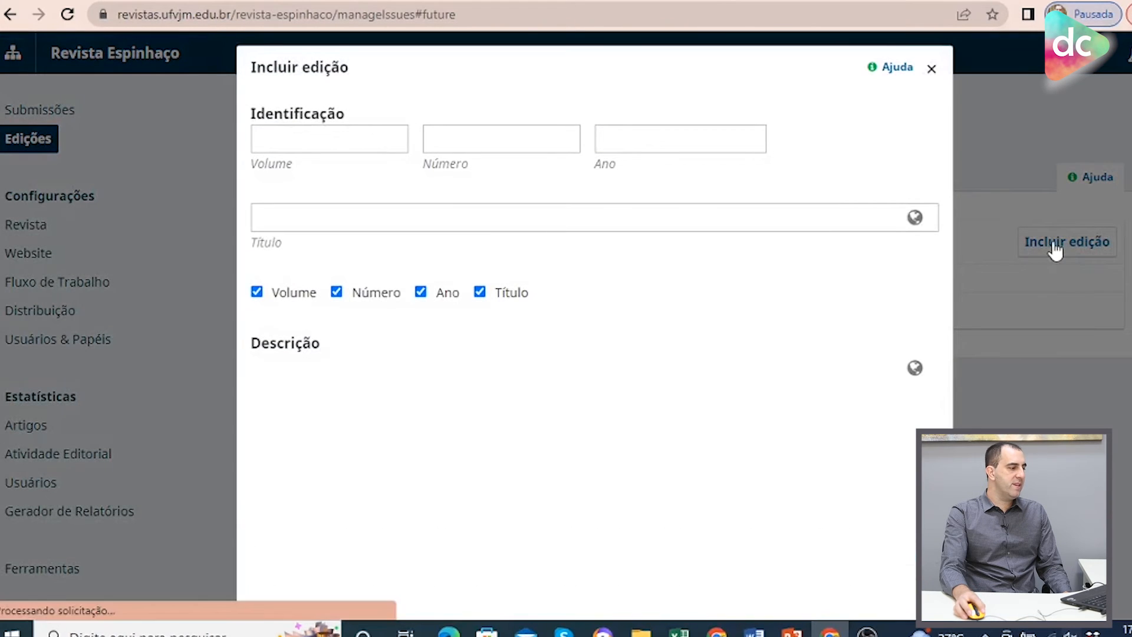
left_click(292, 141)
left_click(331, 177)
left_click(505, 142)
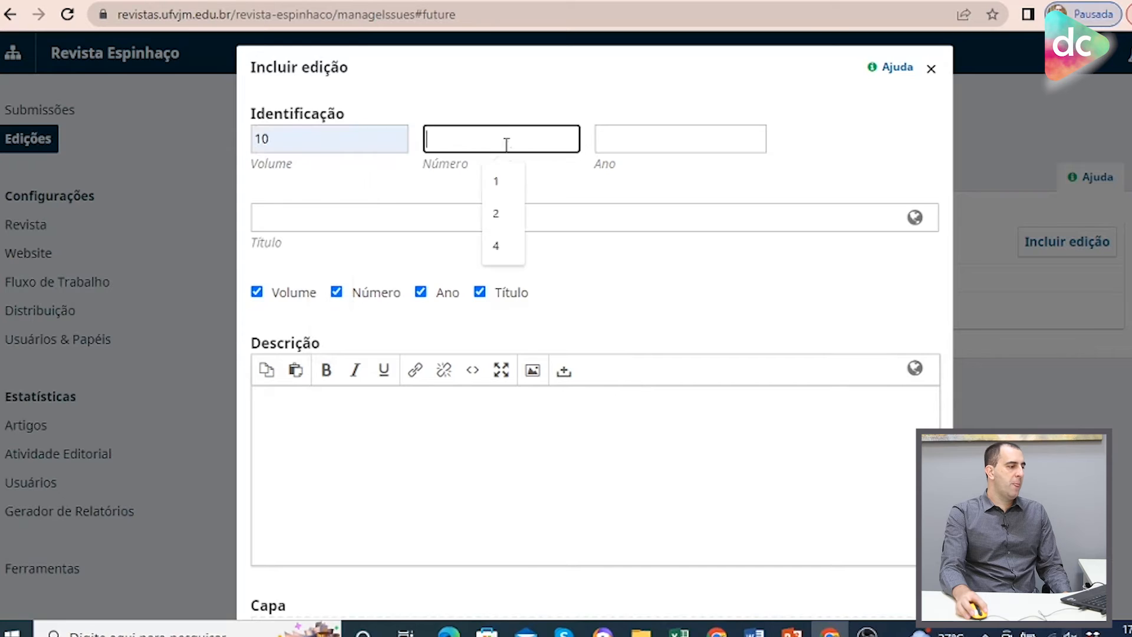
left_click(512, 180)
left_click(682, 139)
left_click(695, 184)
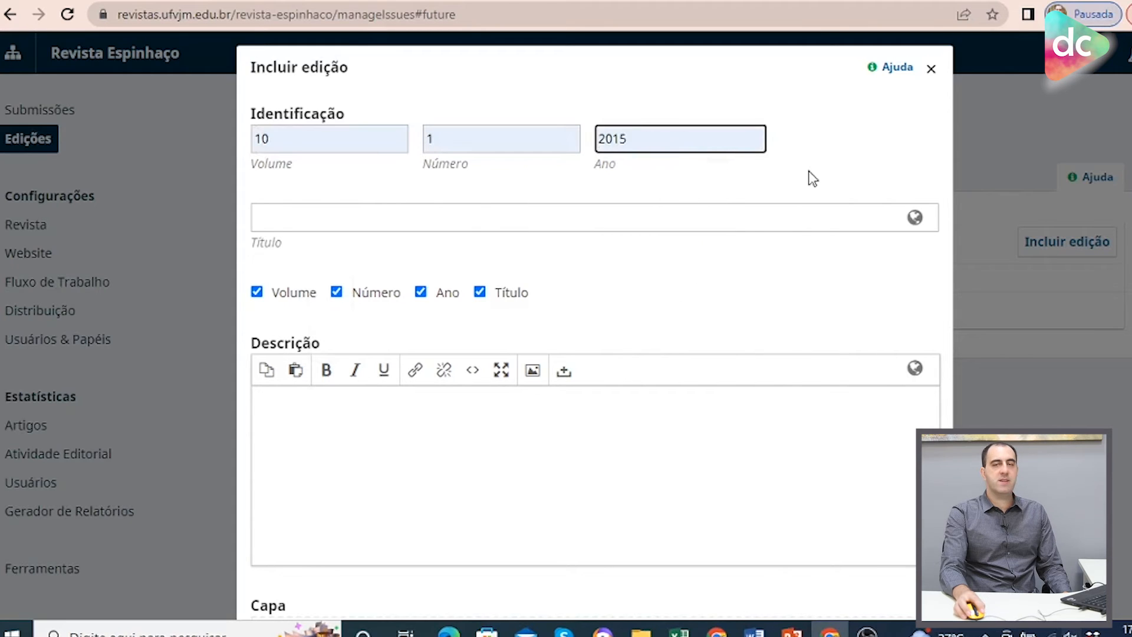
Title the issue Revista Espinhaço #15 in both languages and display only the title in its identification.
left_click(308, 215)
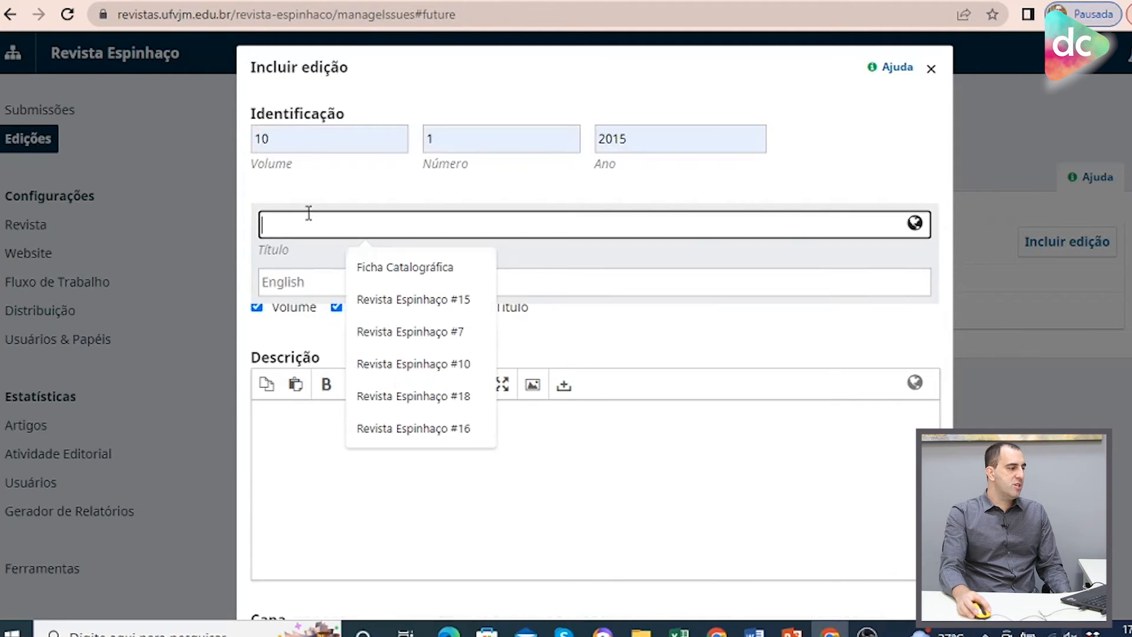
left_click(424, 319)
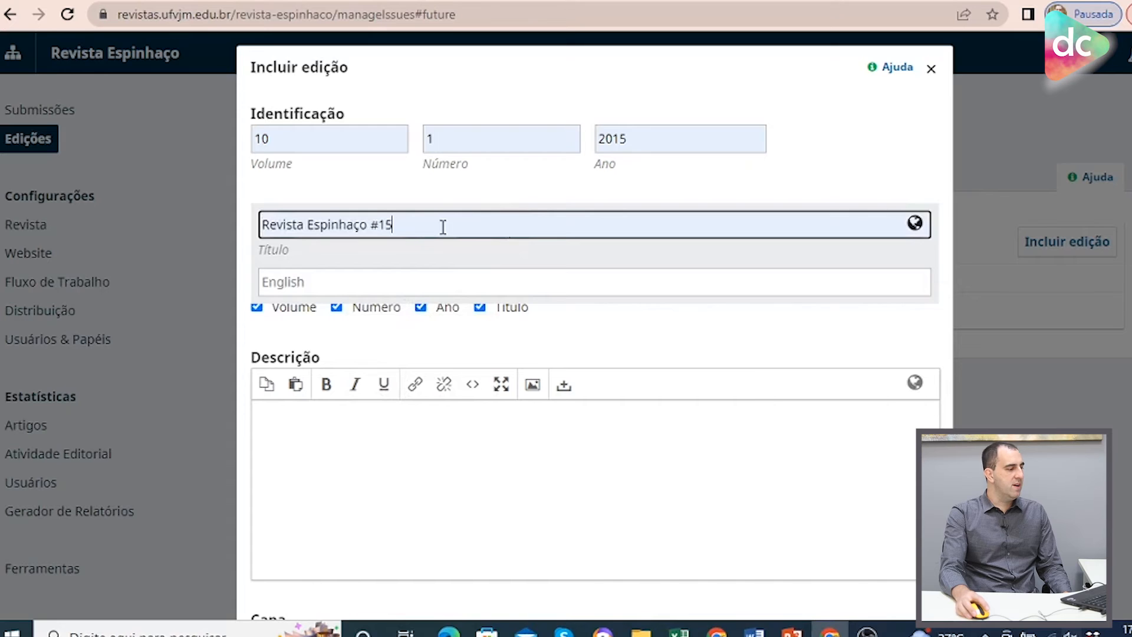
left_click(283, 284)
left_click(488, 324)
left_click(741, 368)
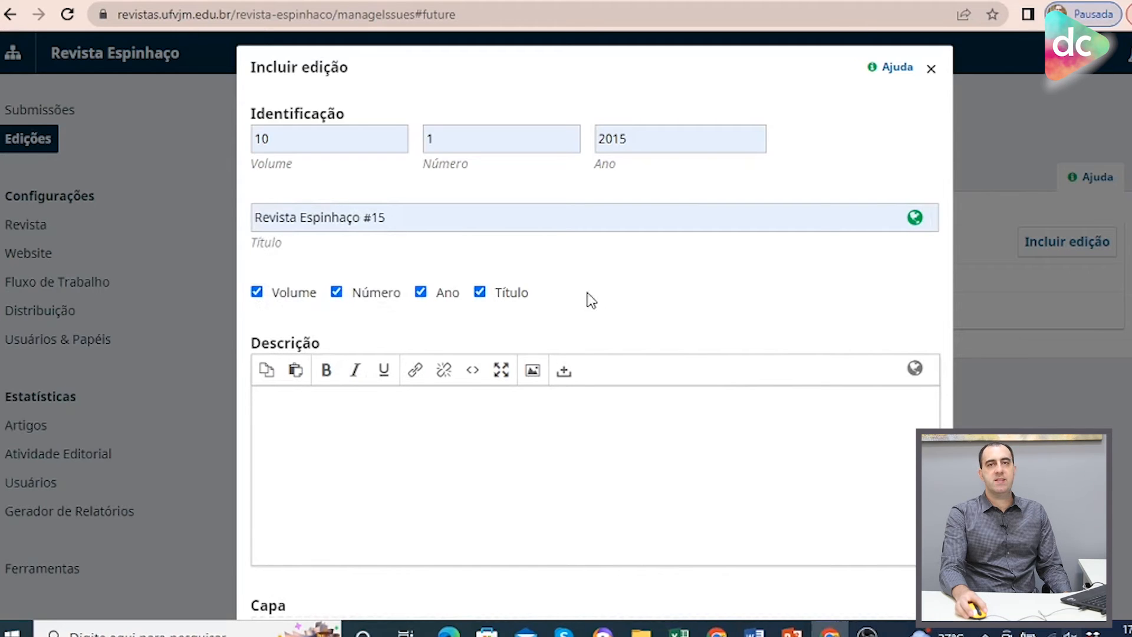
left_click(420, 292)
left_click(337, 295)
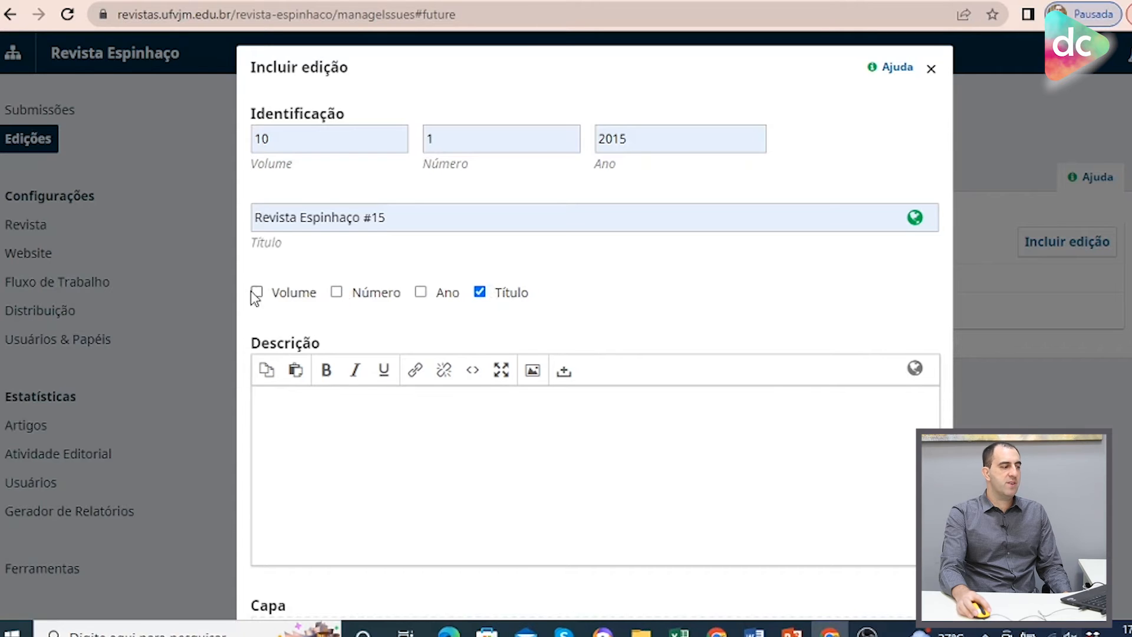
Copy the current issue's editor and indexers text from the journal's public homepage in a new tab.
scroll(773, 304, "down", 5)
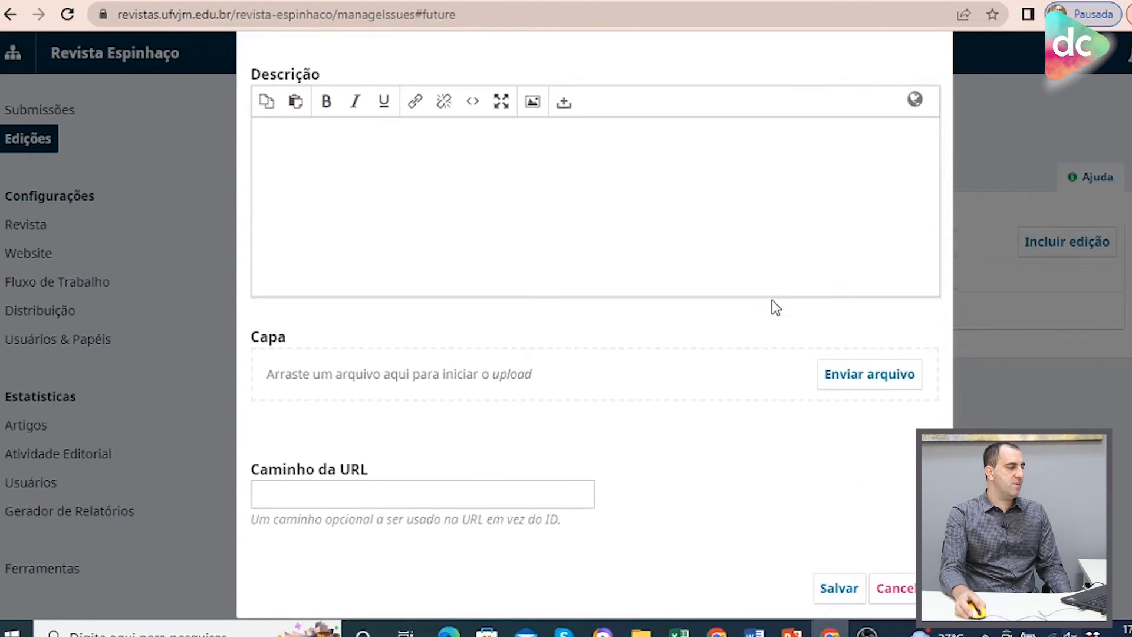
scroll(773, 304, "up", 3)
left_click(419, 342)
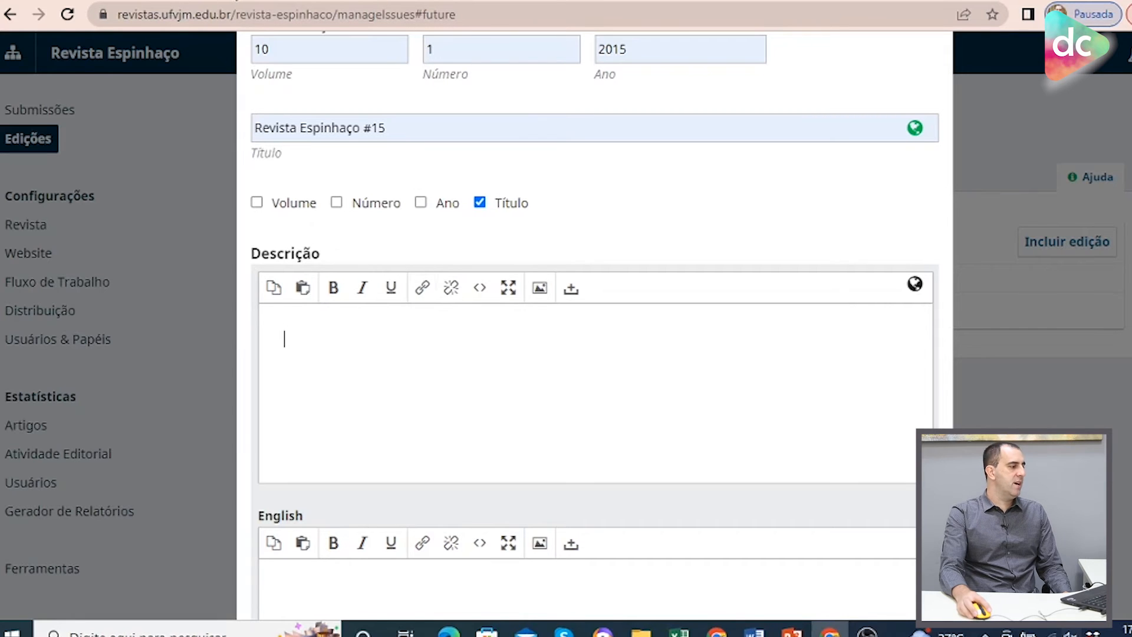
left_click(249, 1)
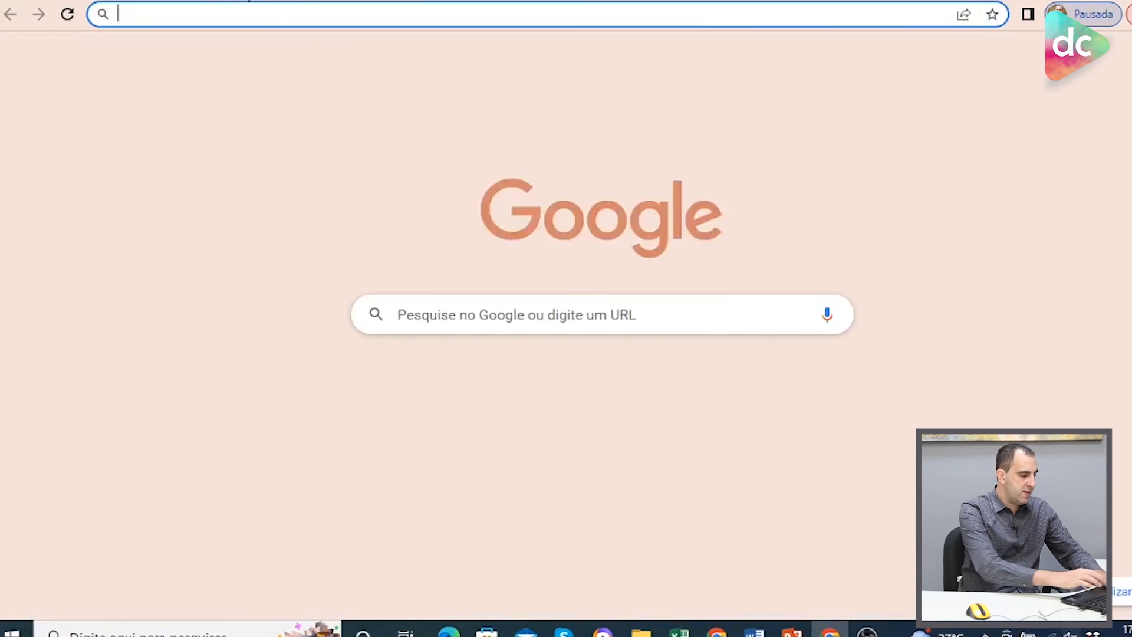
type("revistas.ufvjm.edu.br")
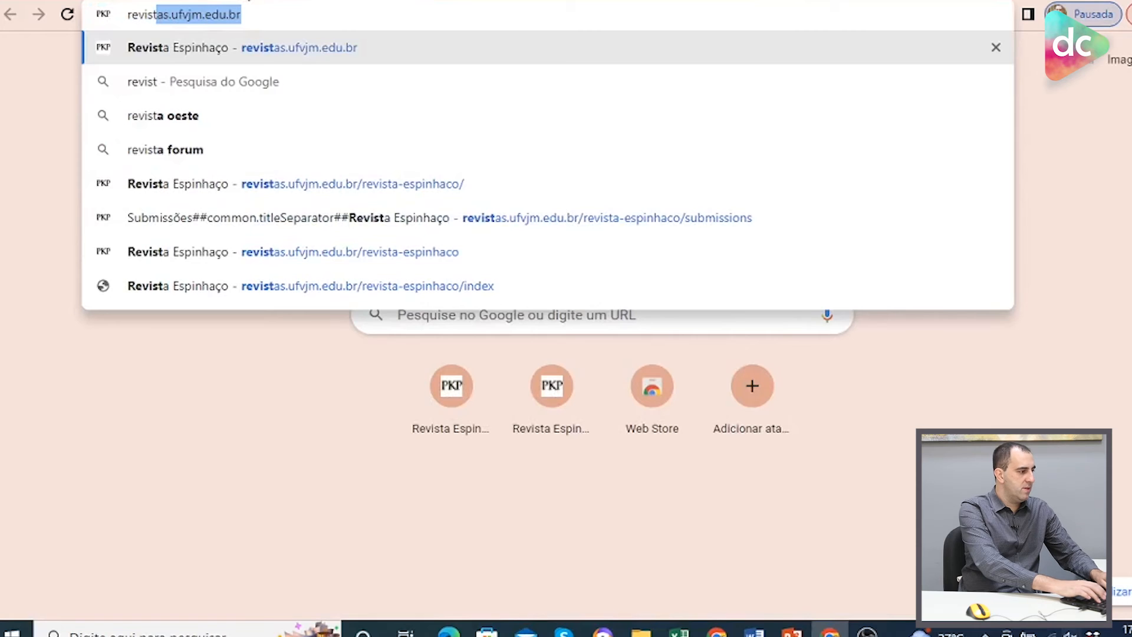
key("Return")
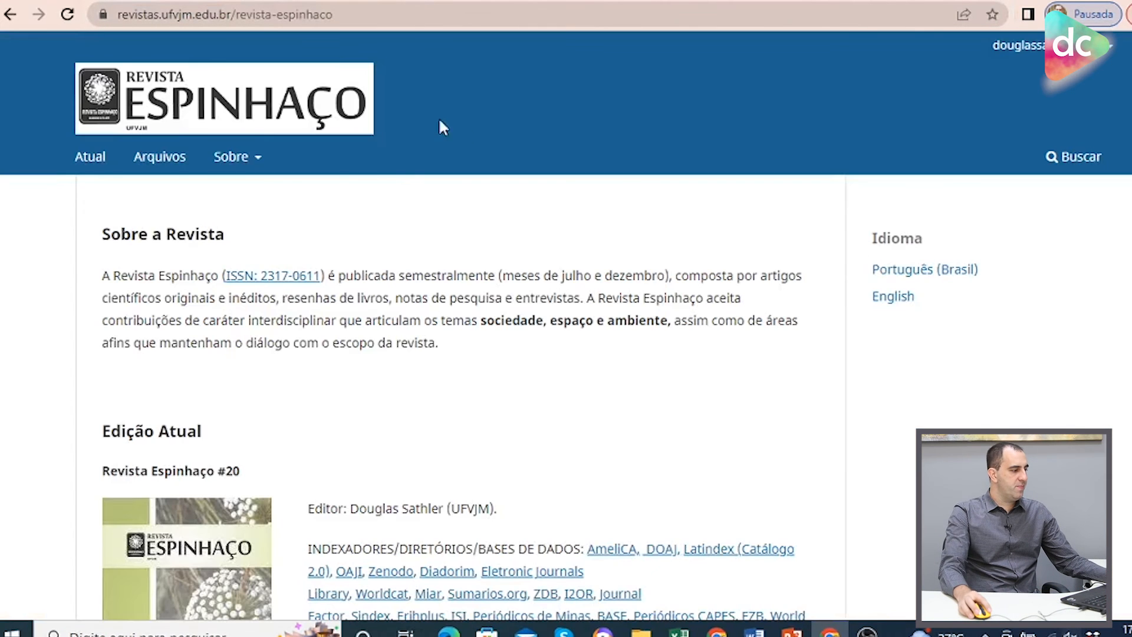
scroll(298, 351, "down", 7)
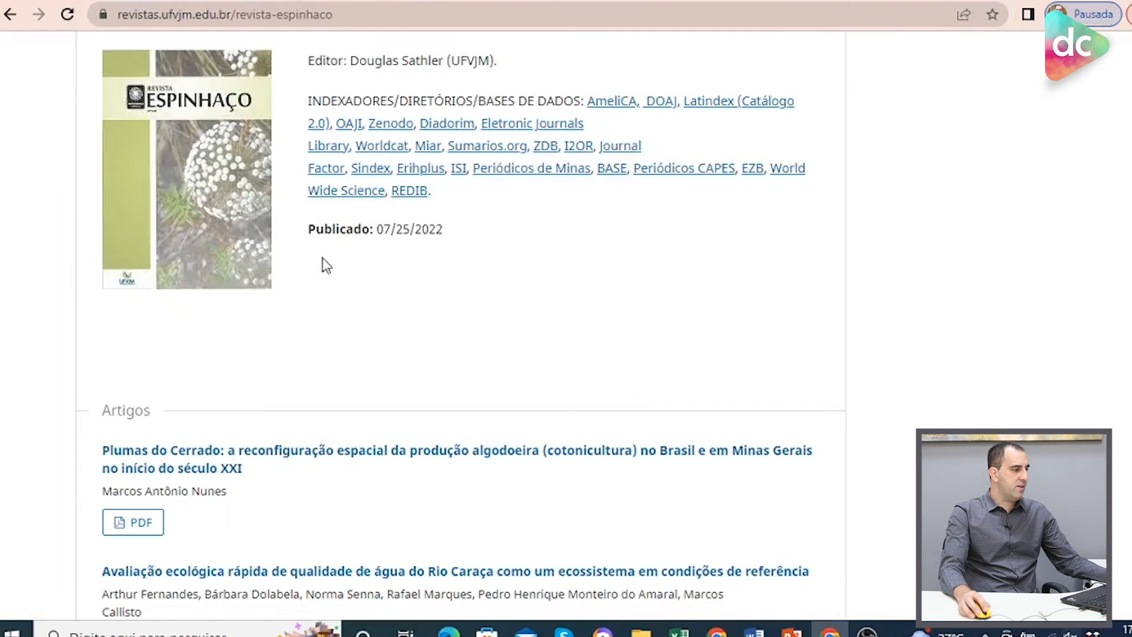
scroll(355, 284, "up", 3)
left_click_drag(308, 241, 497, 383)
key("ctrl+c")
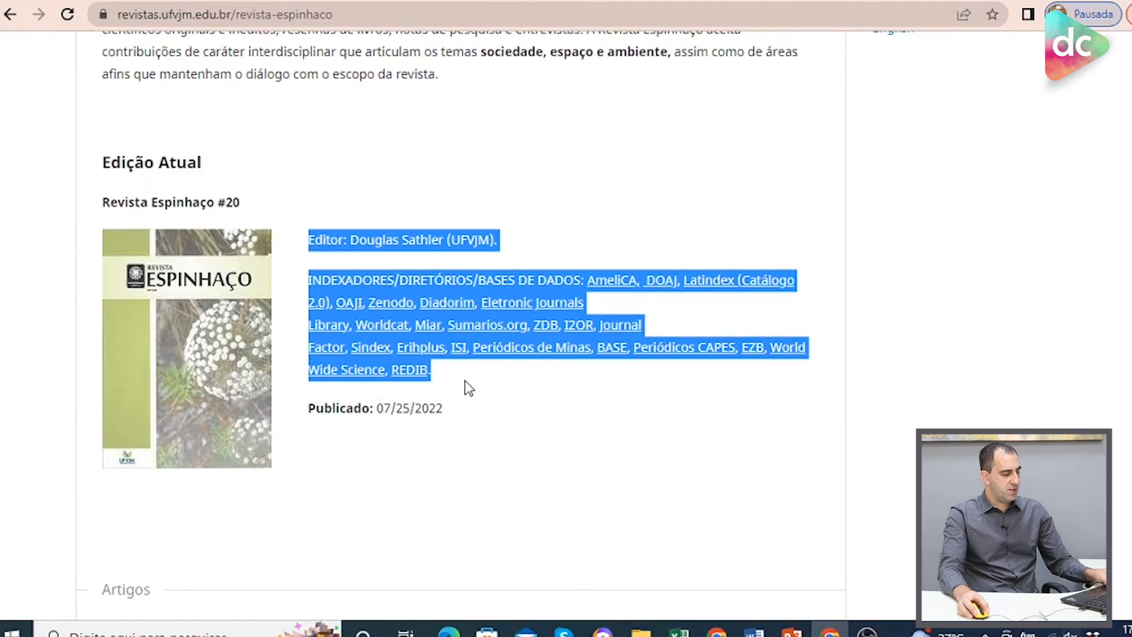
Paste the copied editor and indexers text into the issue's Portuguese description.
left_click(254, 1)
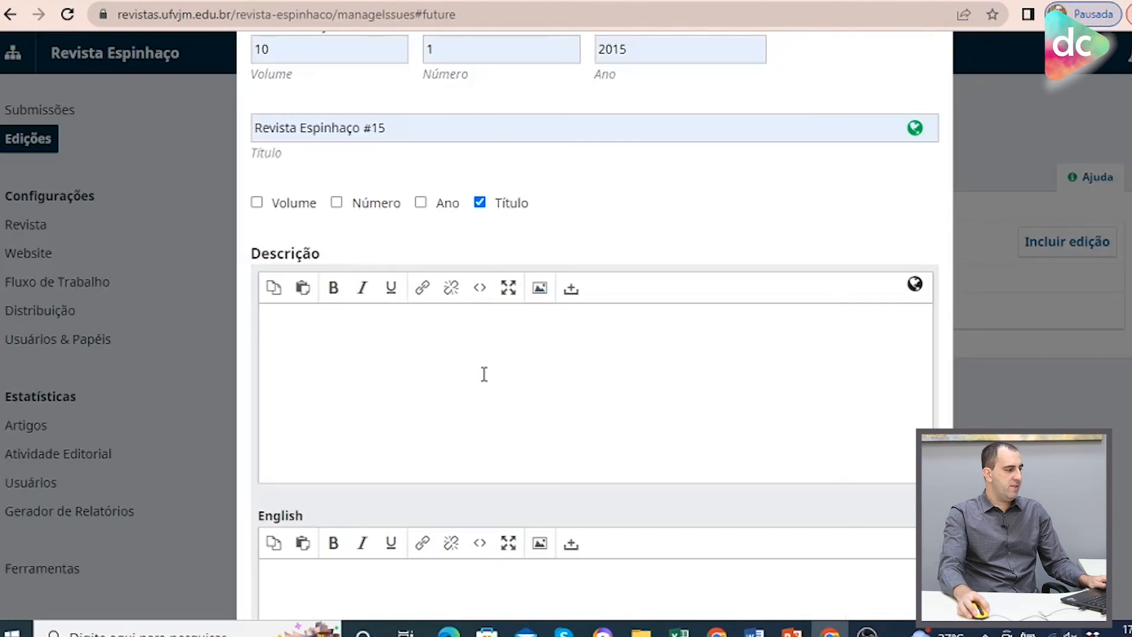
left_click(484, 373)
key("ctrl+v")
Paste the text into the English description, relabel the indexers line INDEXEDED BY, and save the issue.
scroll(394, 531, "down", 4)
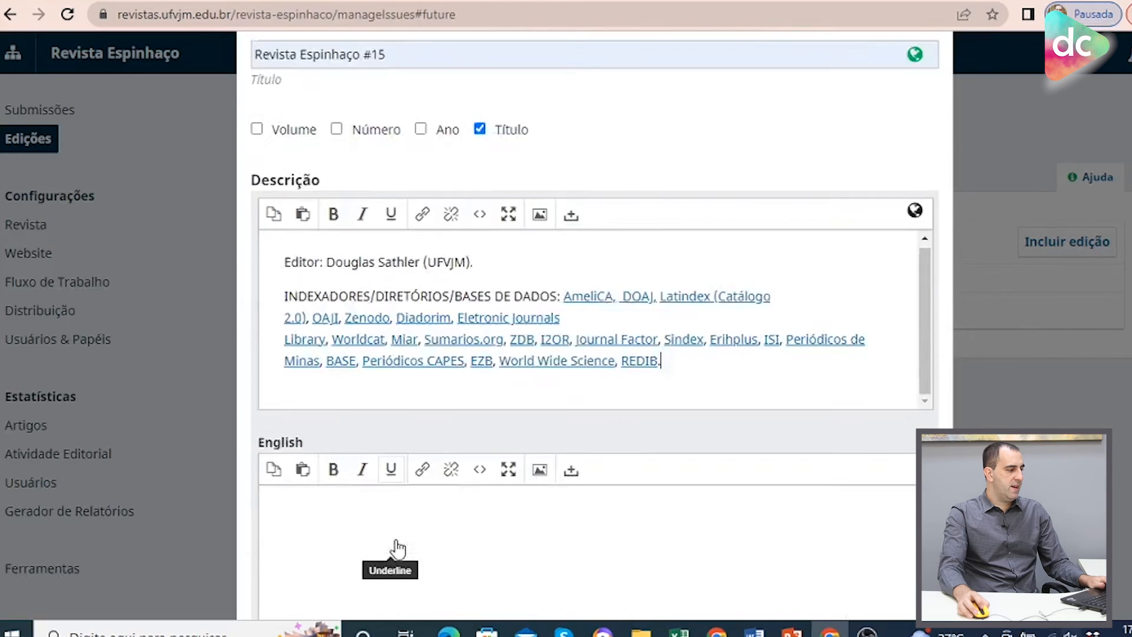
left_click(343, 410)
key("ctrl+v")
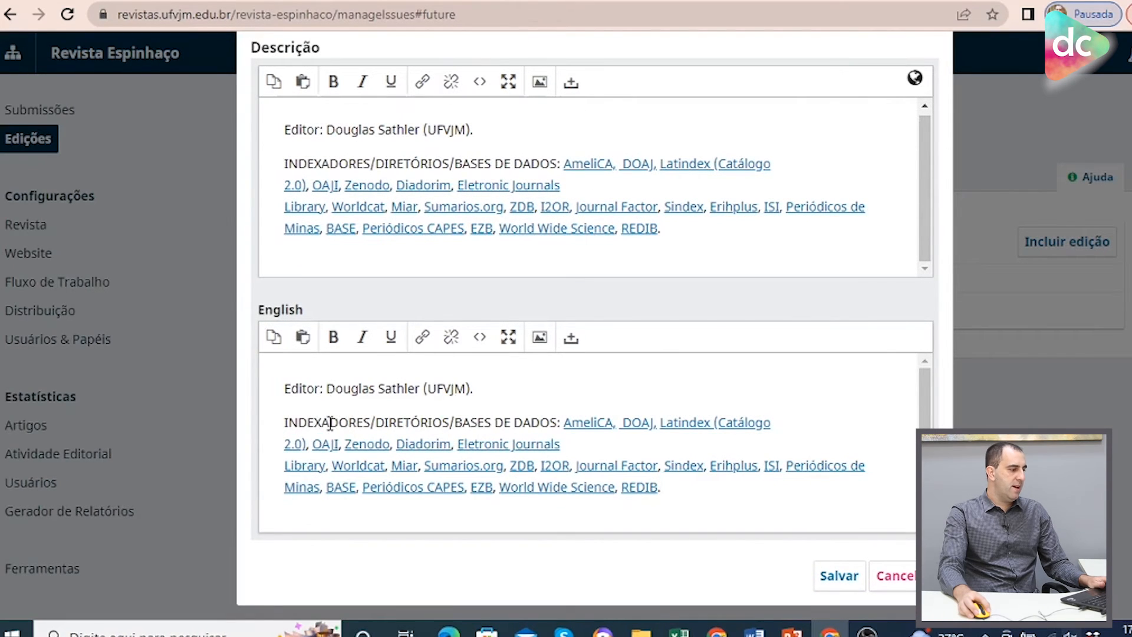
left_click_drag(326, 423, 555, 428)
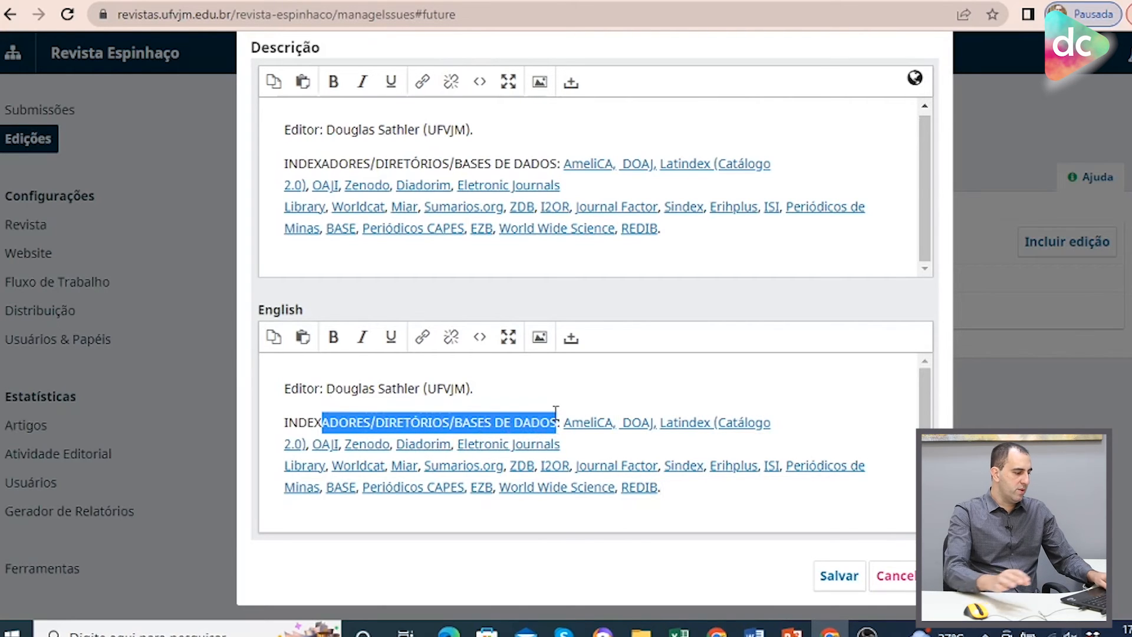
type("EDED ")
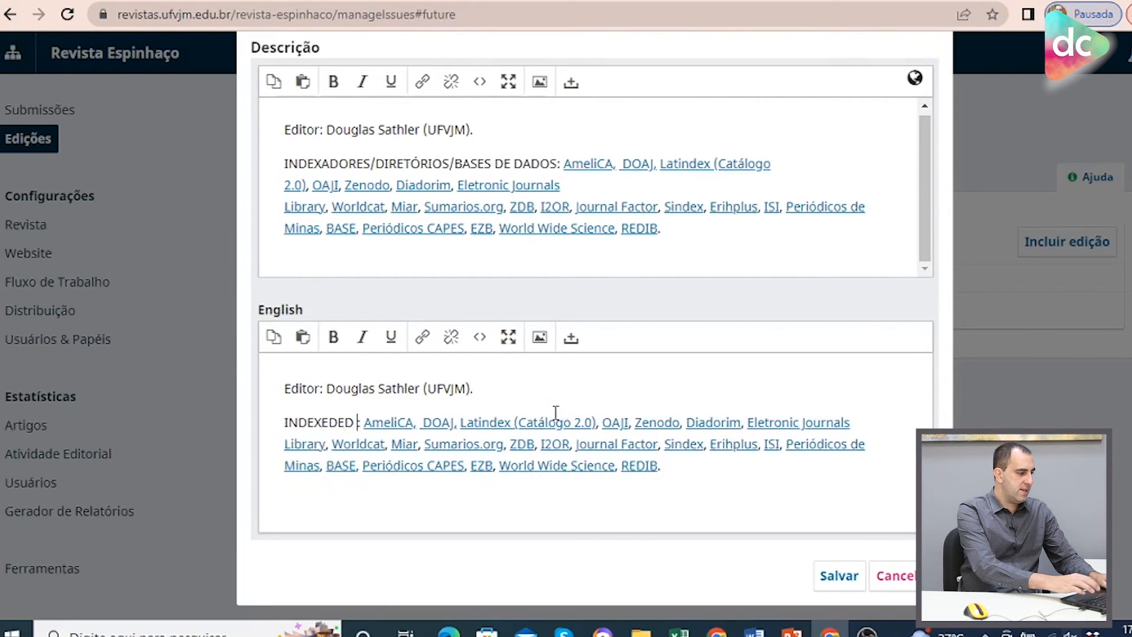
type("BY")
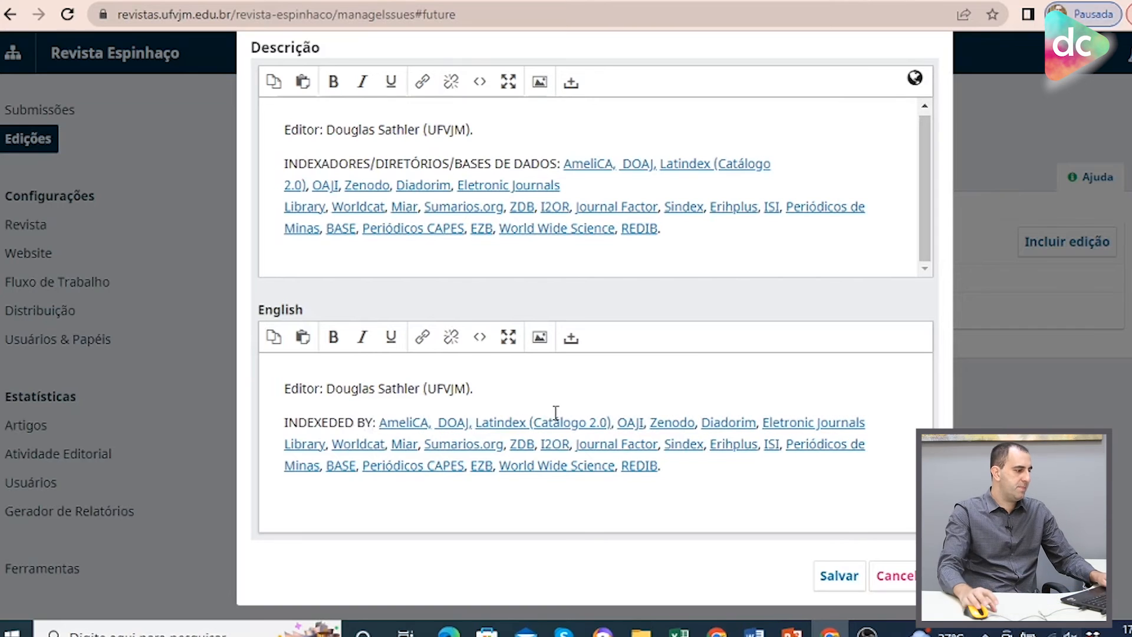
scroll(548, 244, "up", 1)
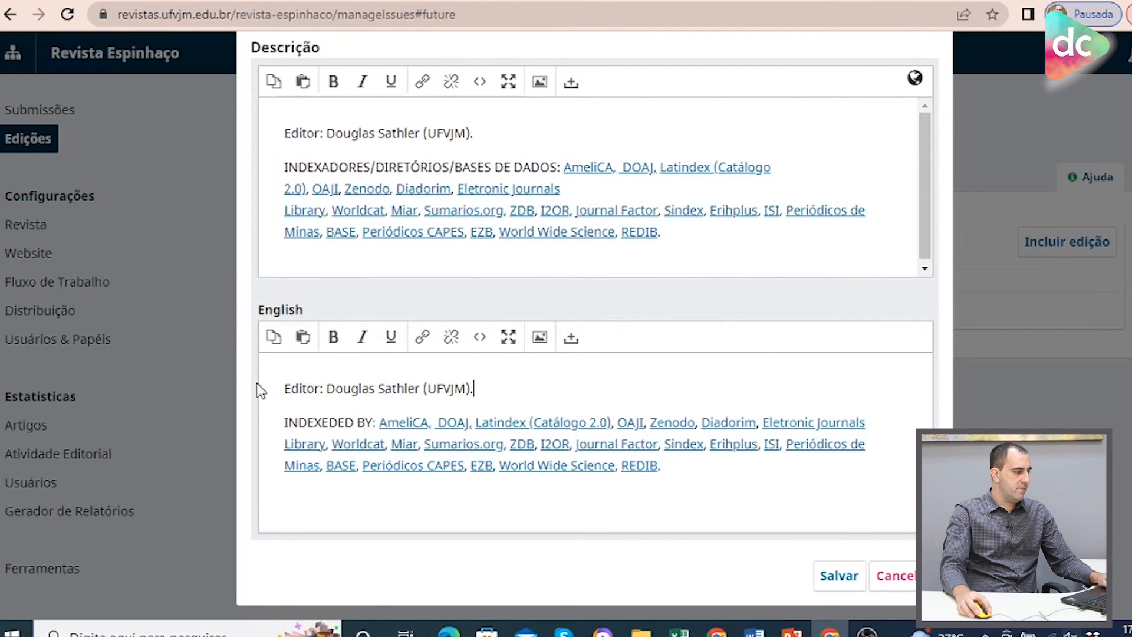
left_click(840, 576)
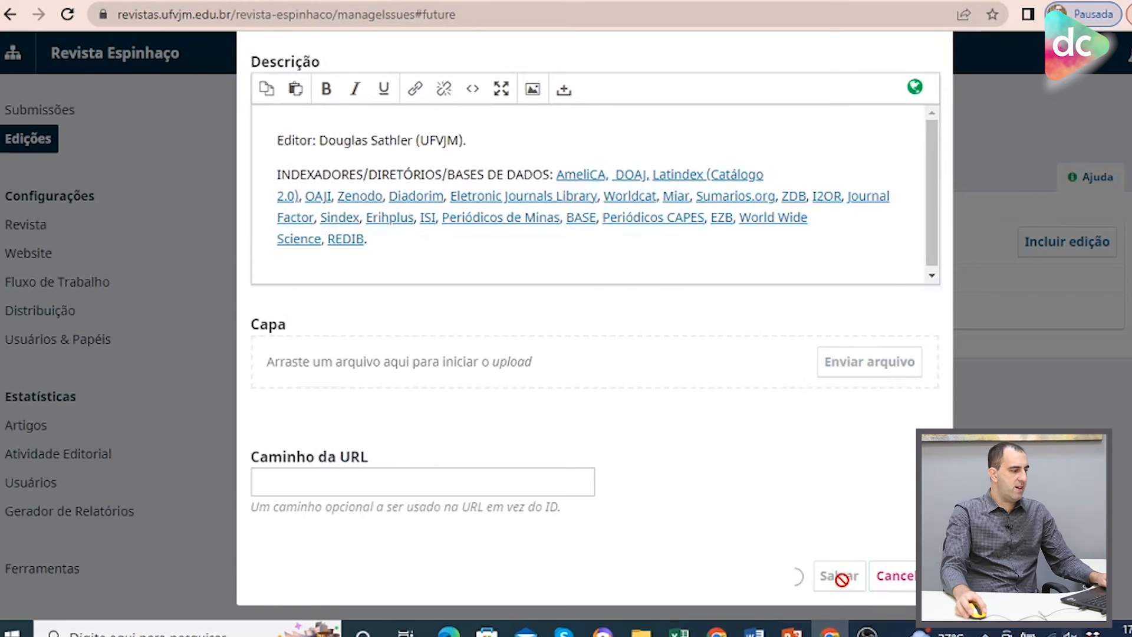
Open the Revista Espinhaço #15 issue for editing.
left_click(306, 312)
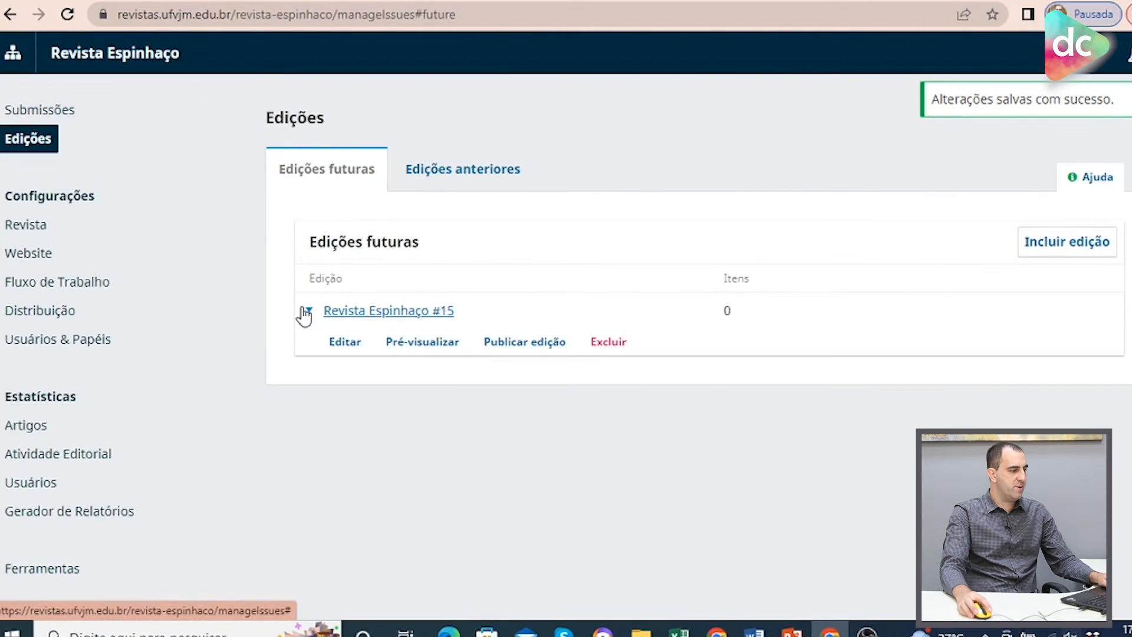
left_click(353, 353)
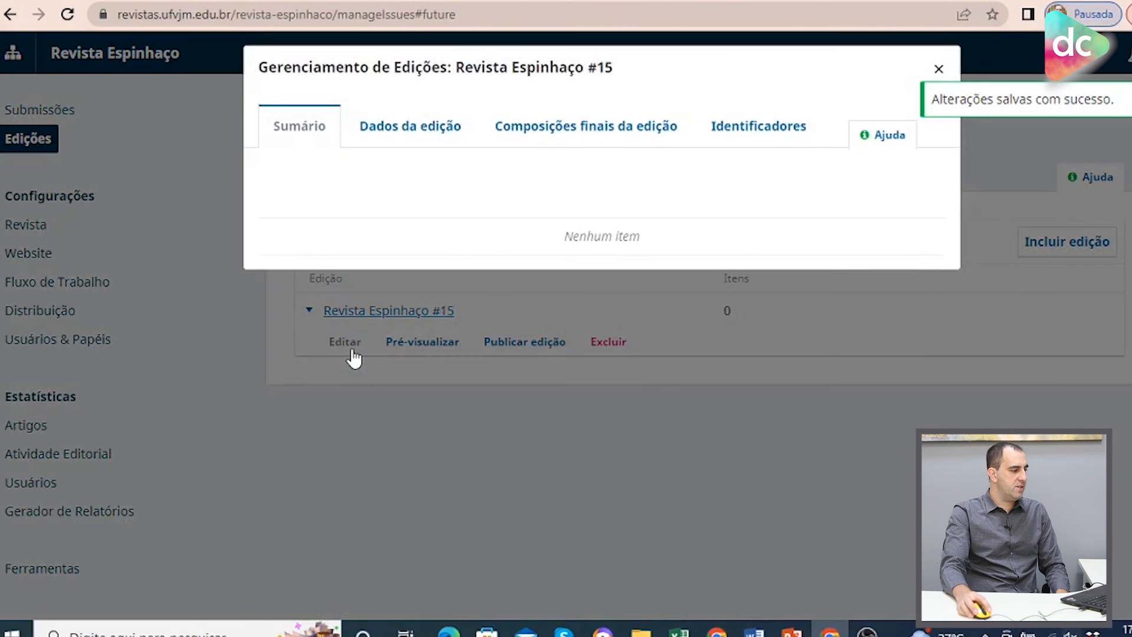
Upload capa.png from the Revista Espinhaço folder as the issue's cover and save the issue.
left_click(417, 127)
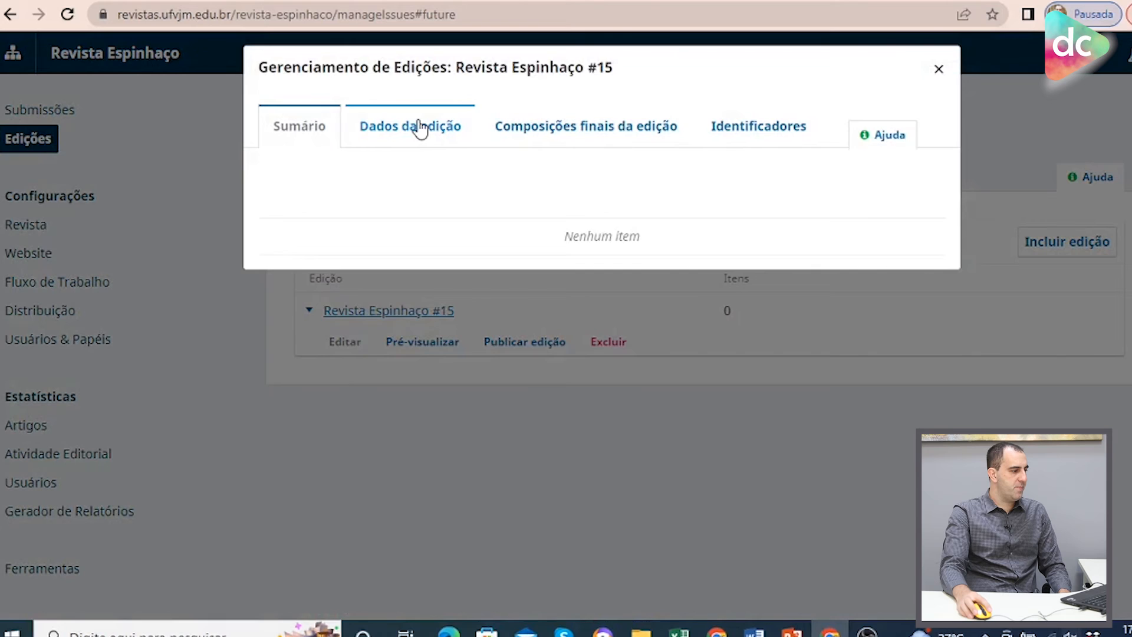
scroll(682, 316, "down", 5)
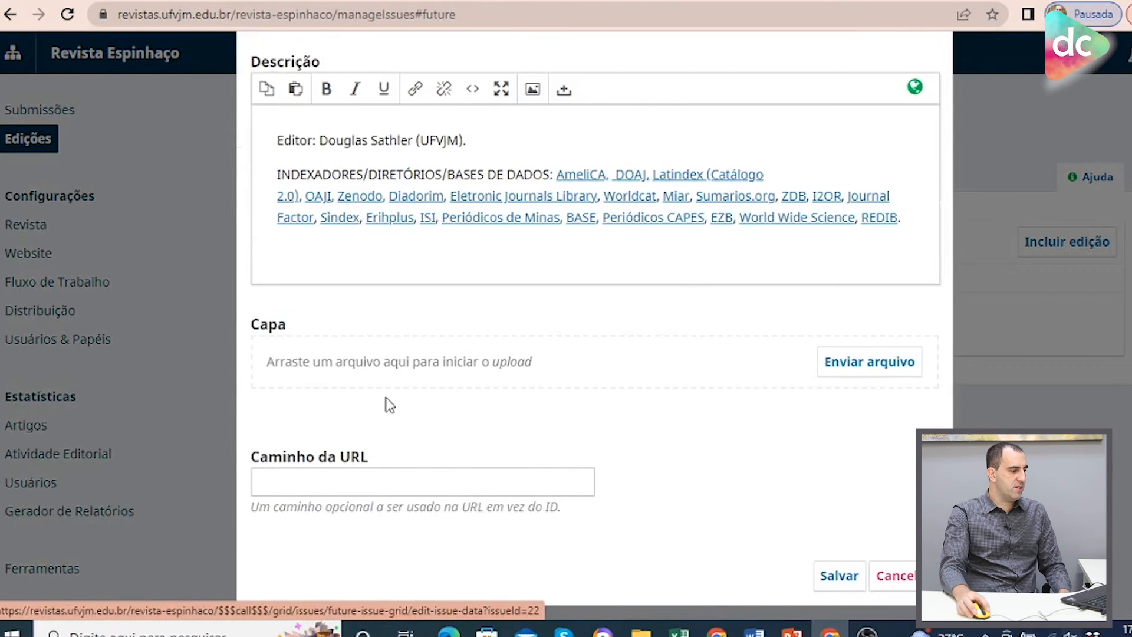
left_click(885, 369)
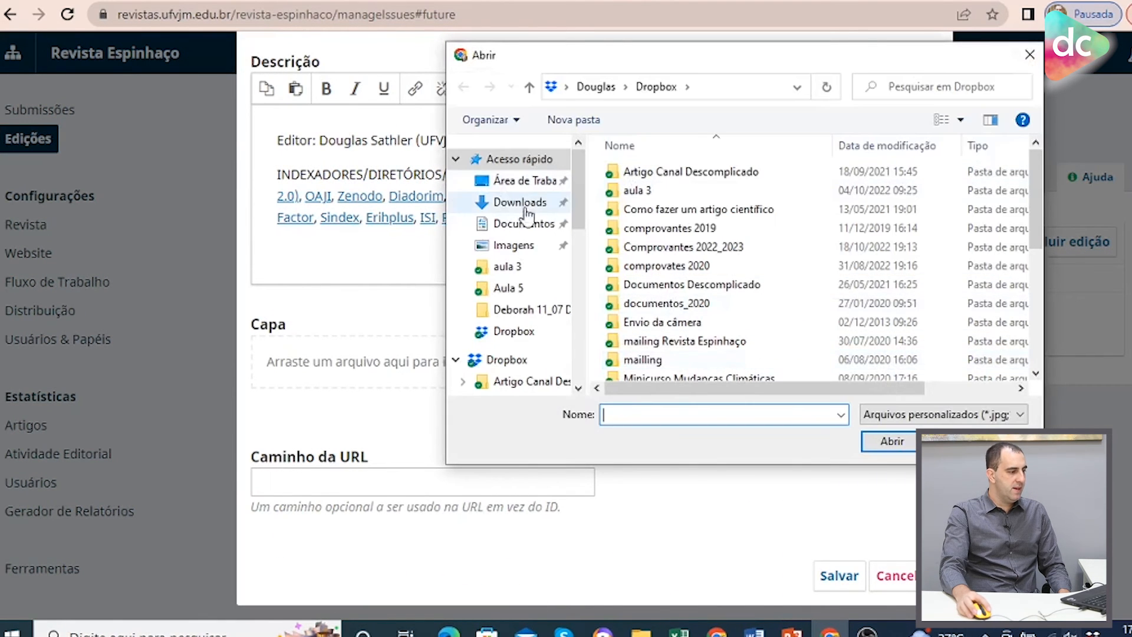
left_click_drag(575, 214, 588, 350)
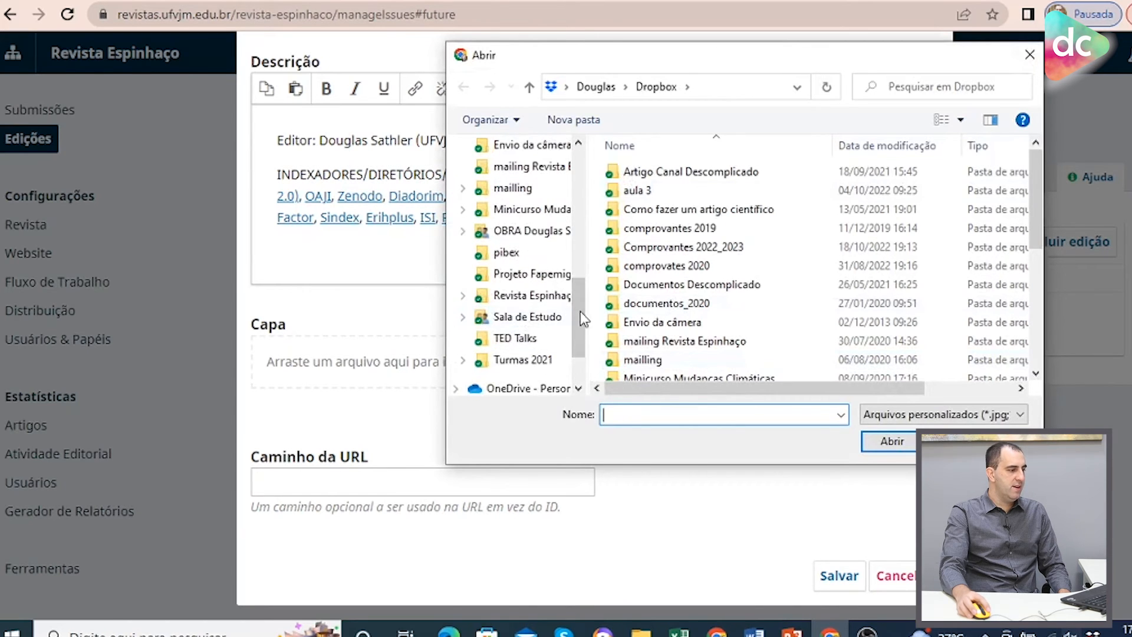
left_click(535, 295)
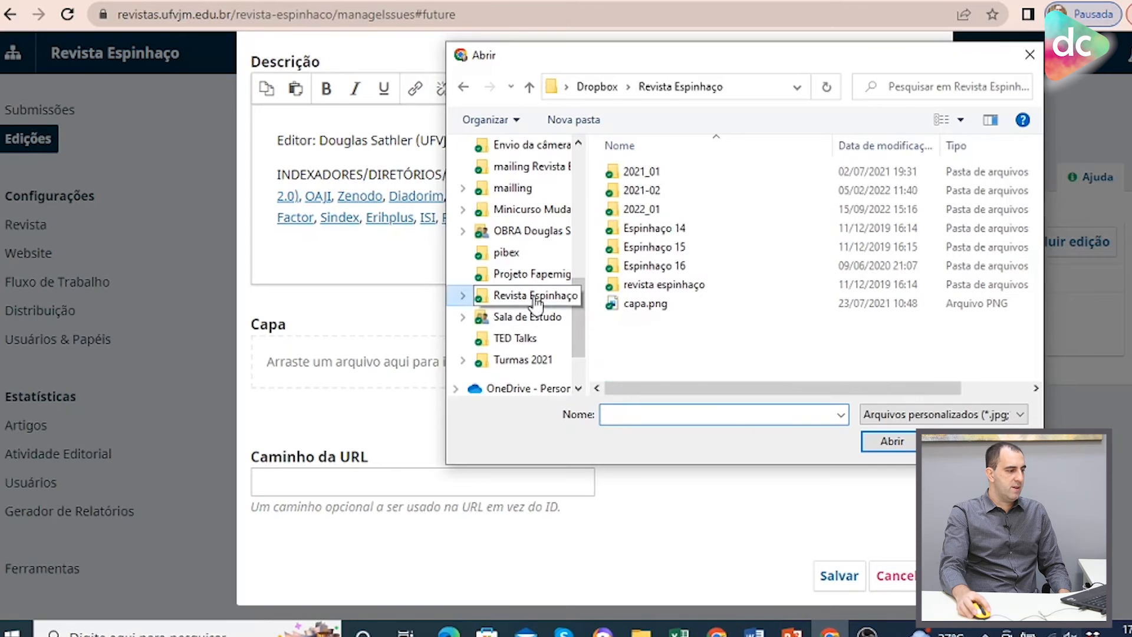
left_click(655, 305)
left_click(882, 451)
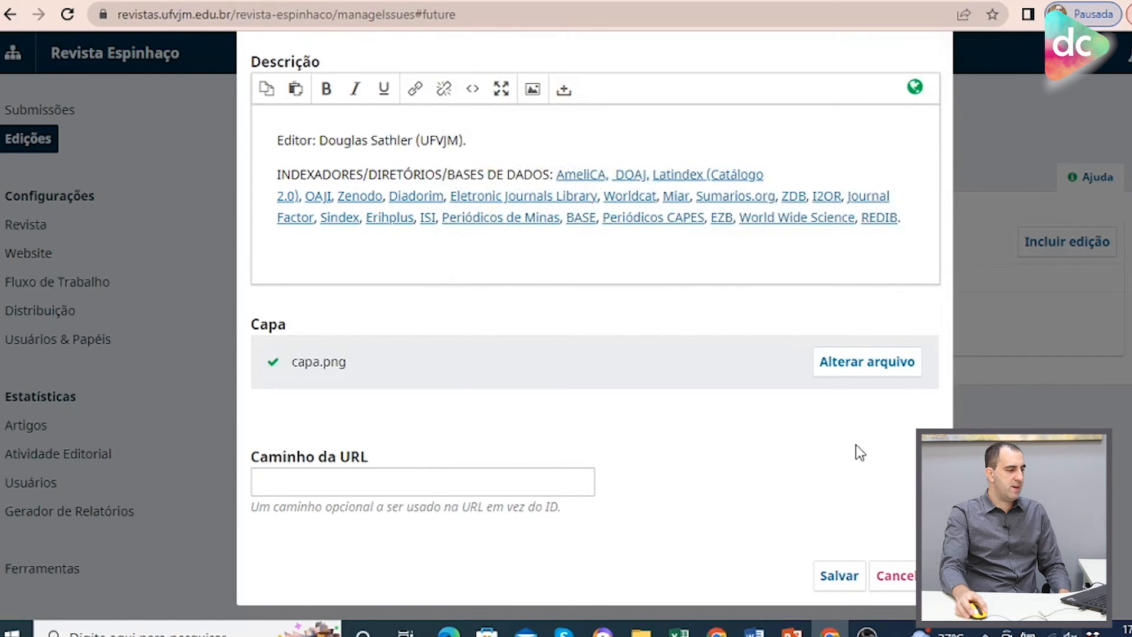
left_click(838, 581)
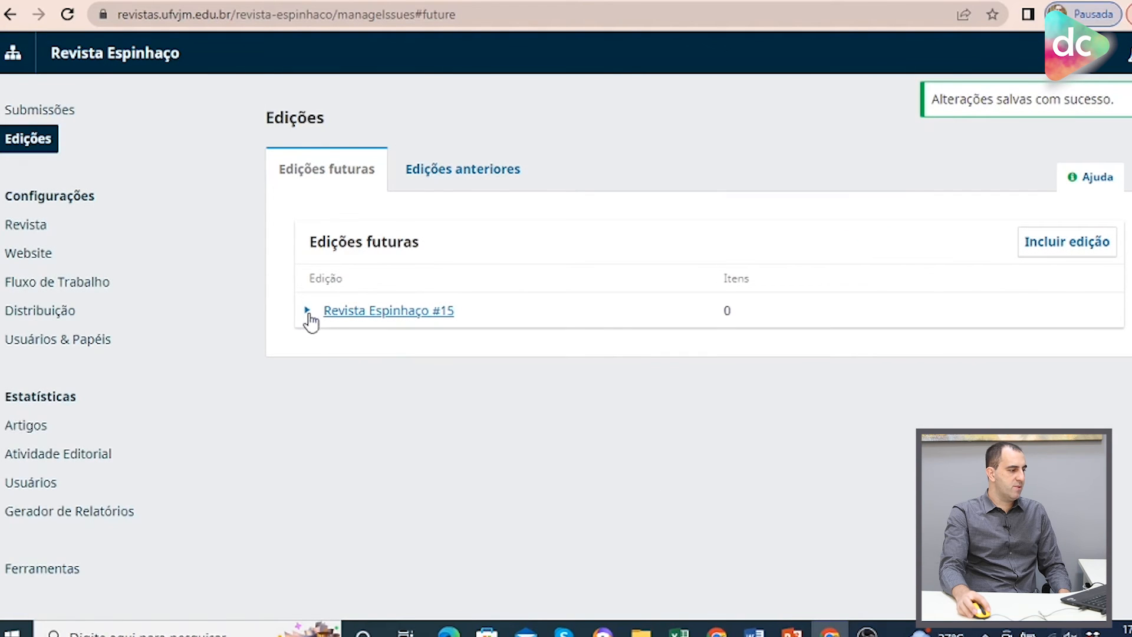
Reopen the Revista Espinhaço #15 issue to review its issue data and cover, then close it.
left_click(309, 316)
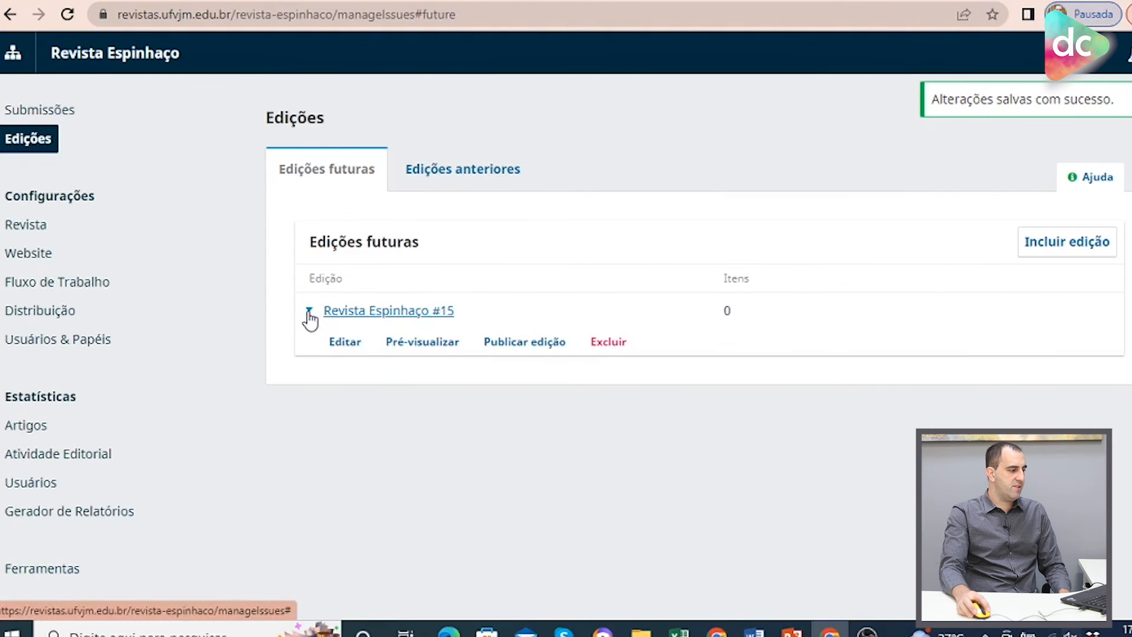
left_click(345, 342)
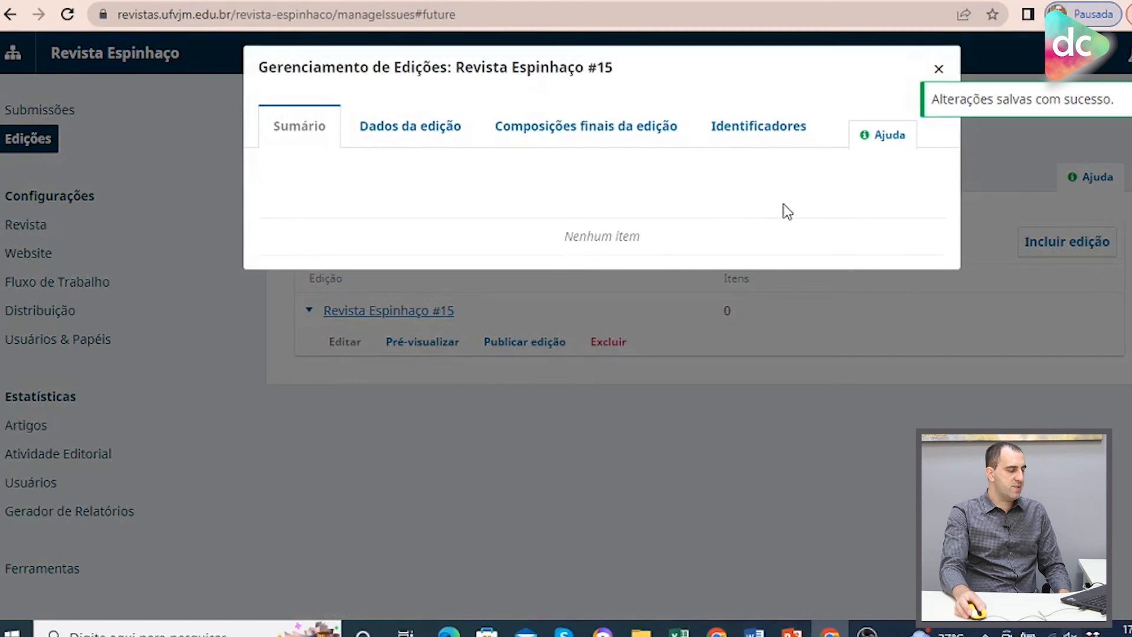
left_click(410, 140)
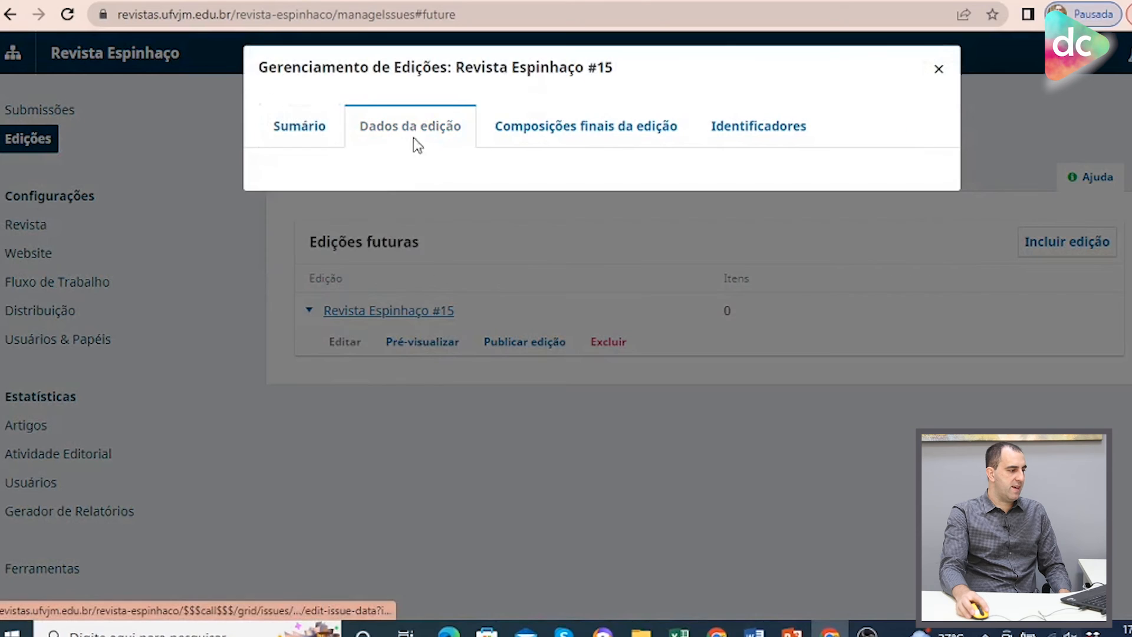
scroll(708, 260, "down", 10)
scroll(826, 280, "up", 3)
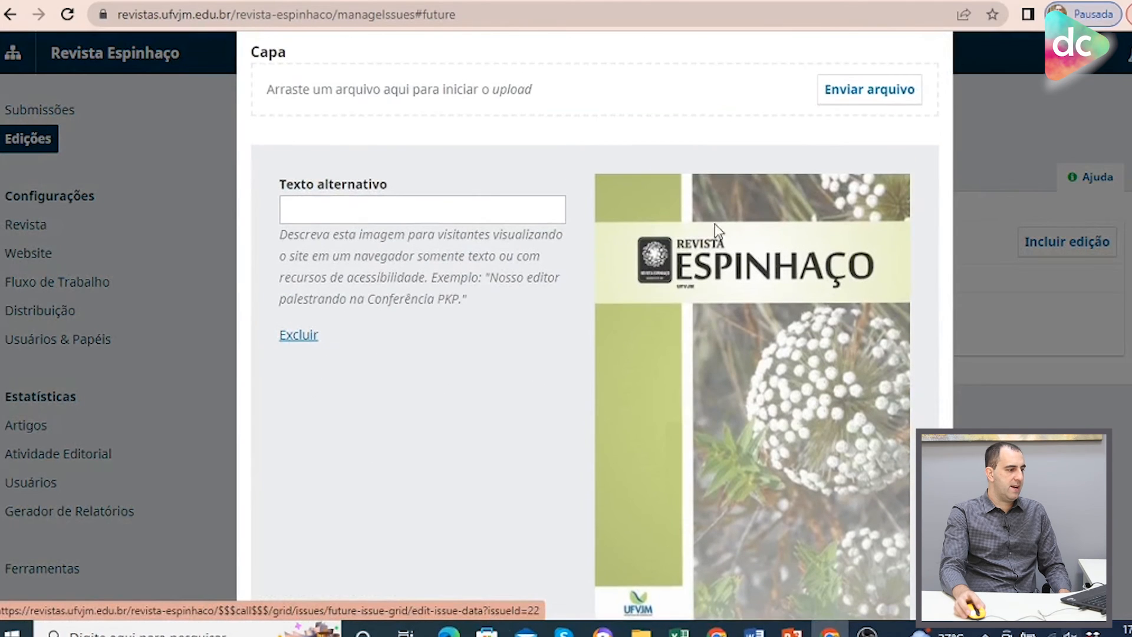
scroll(831, 418, "down", 3)
scroll(846, 410, "up", 10)
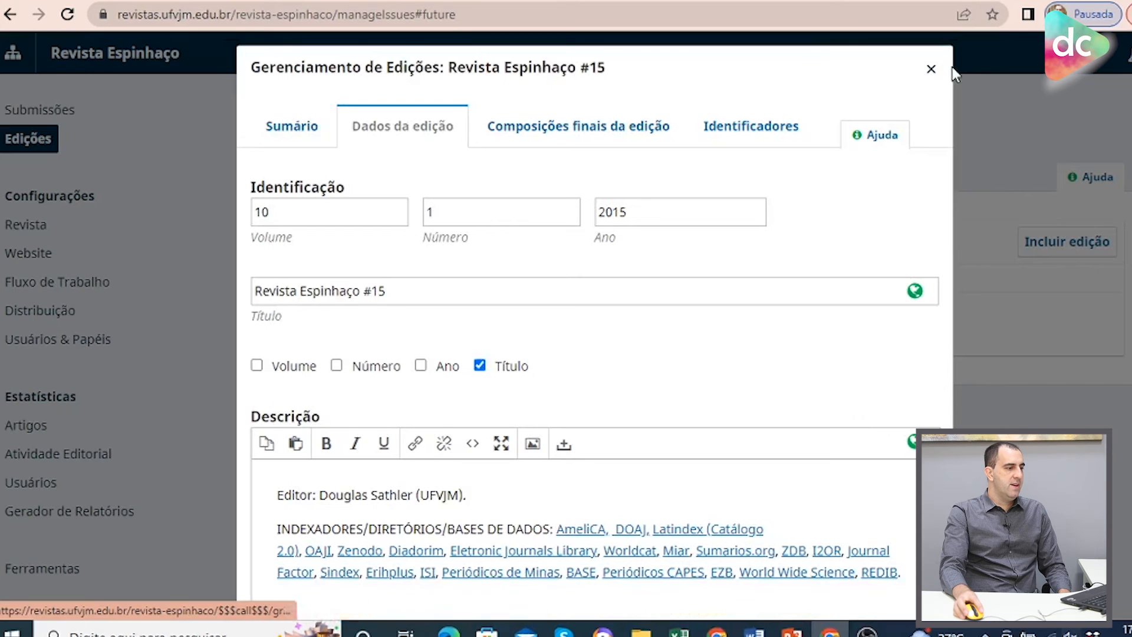
left_click(284, 134)
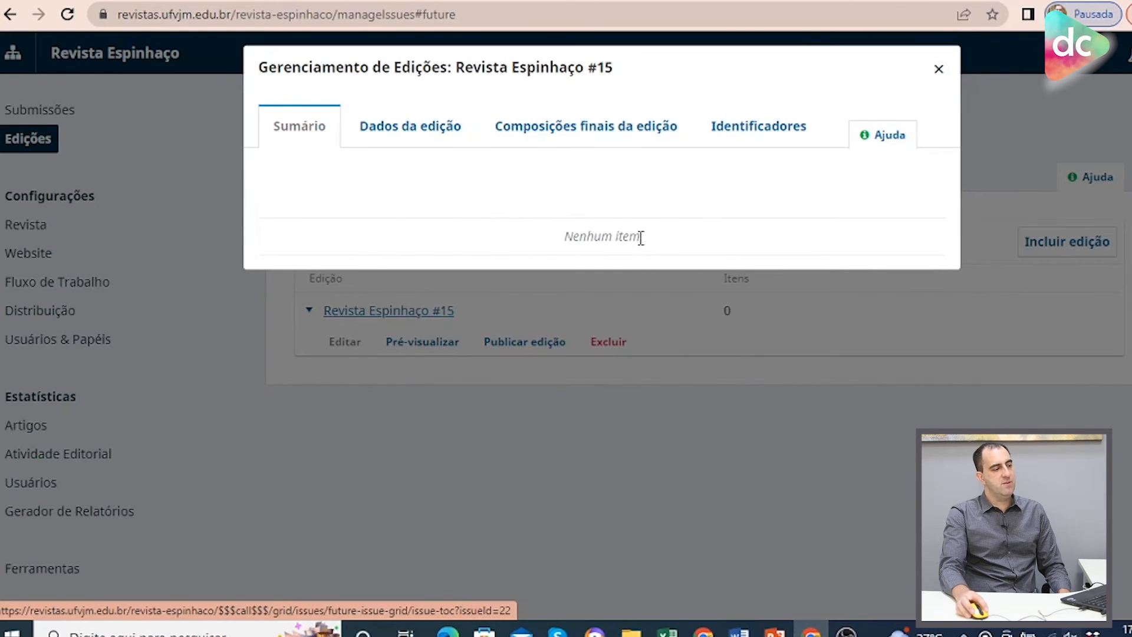
left_click(937, 69)
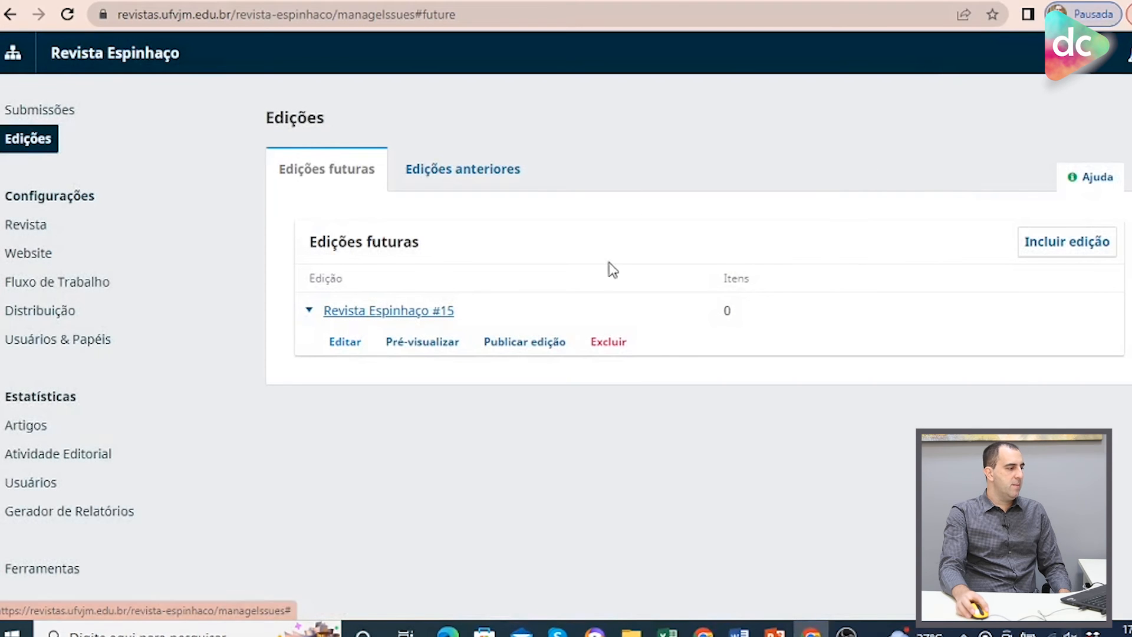
Schedule submission 199, titulo do artigo, for publication in the Revista Espinhaço #15 issue.
left_click(49, 115)
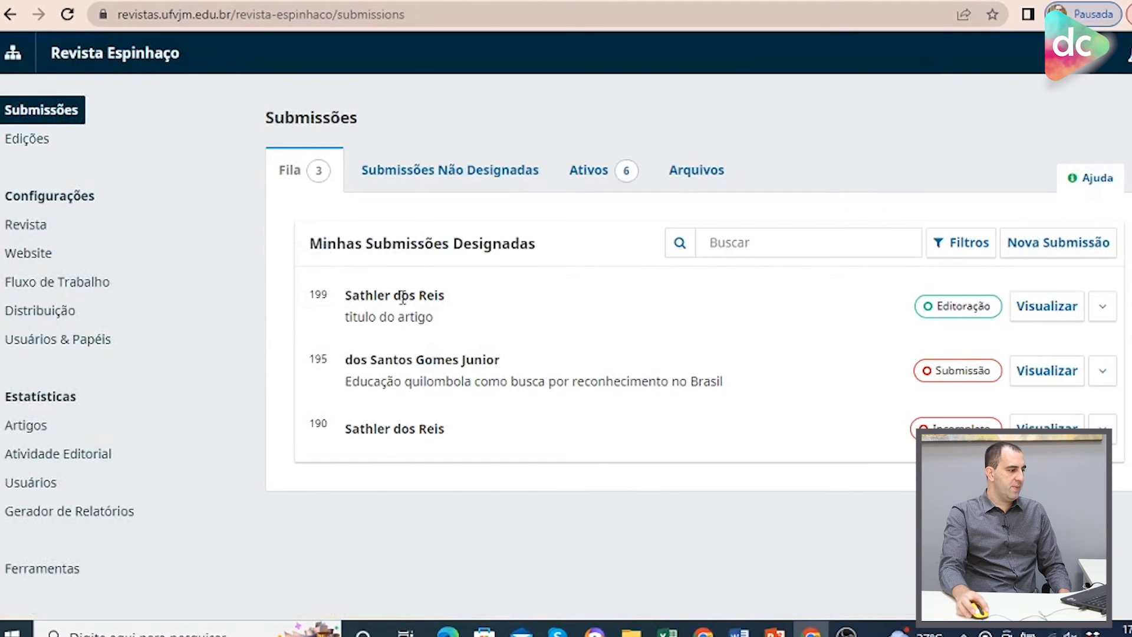
left_click(1054, 313)
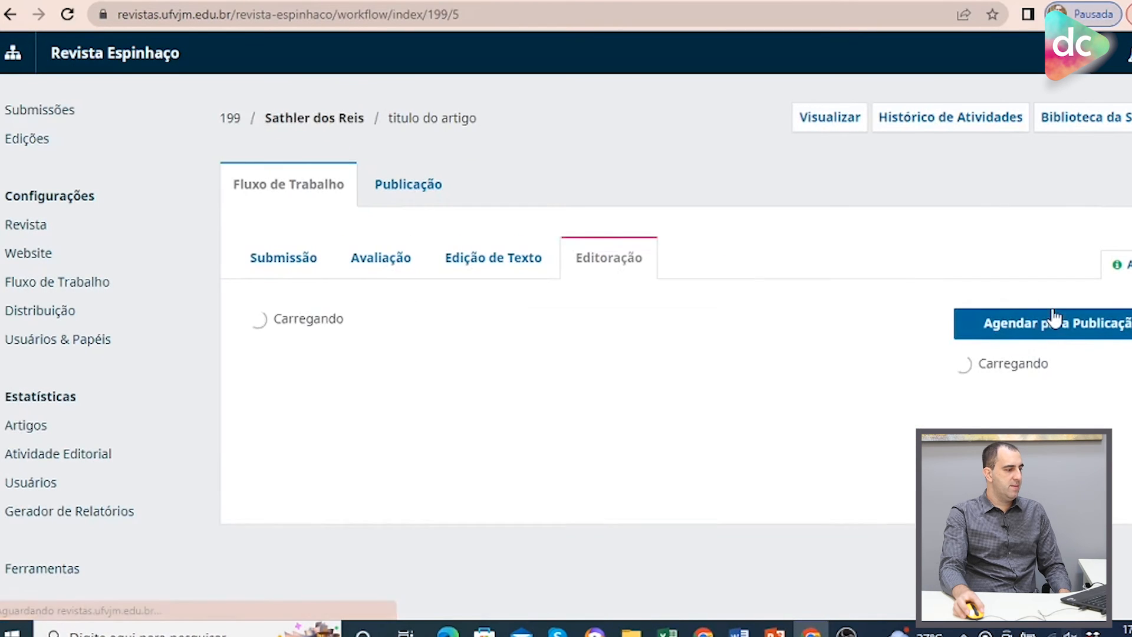
left_click(1069, 334)
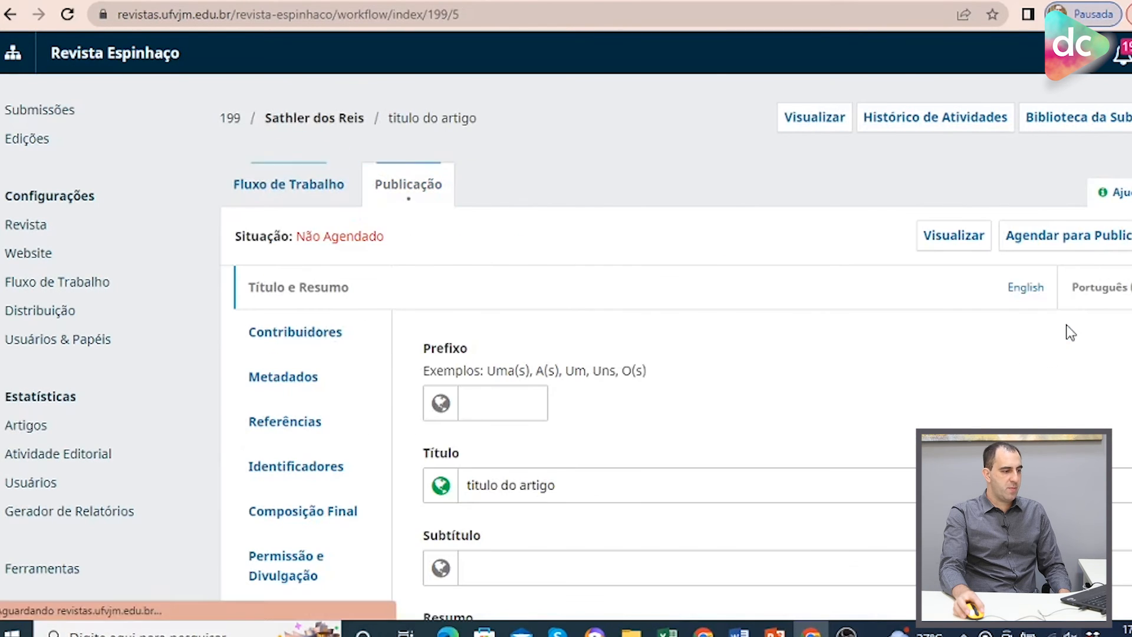
left_click(1077, 247)
left_click(377, 159)
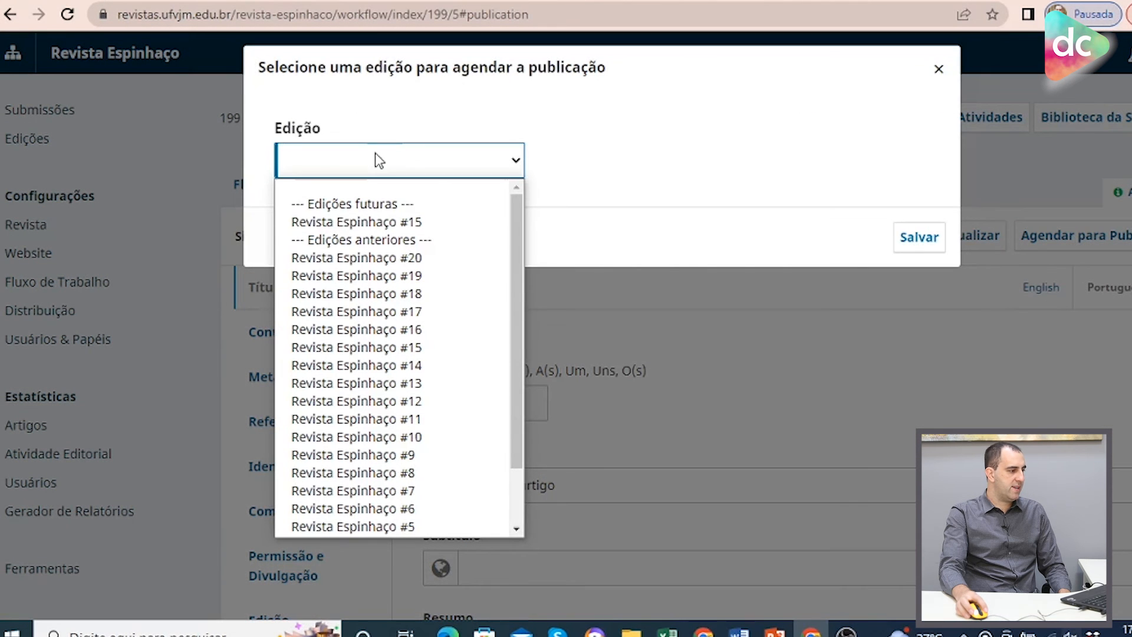
left_click(407, 229)
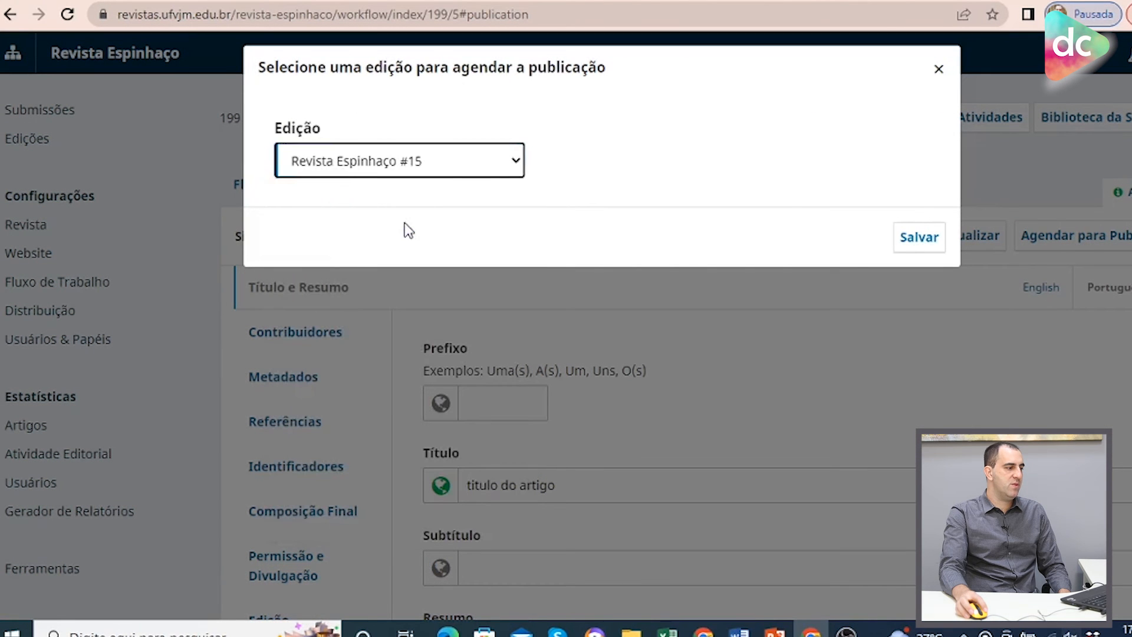
left_click(919, 238)
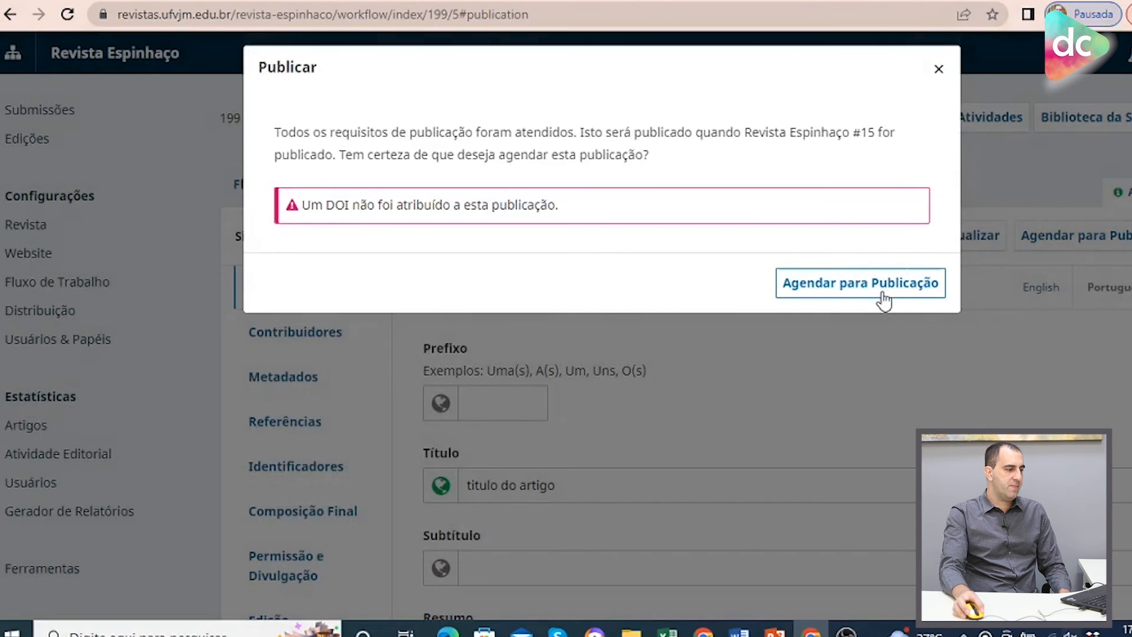
left_click(881, 290)
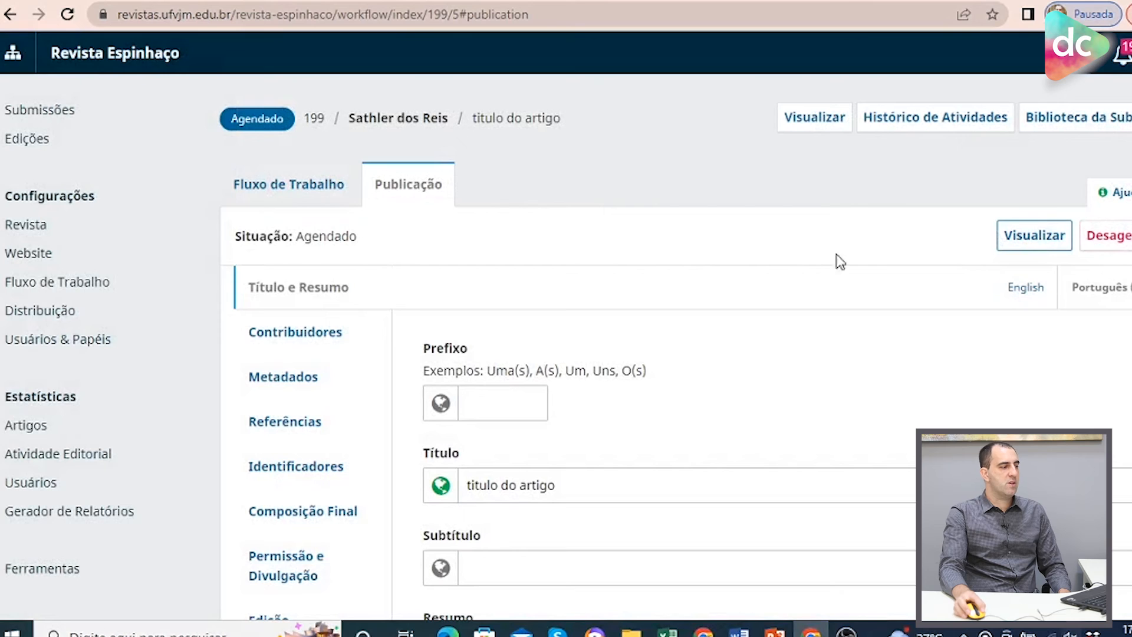
Check the Revista Espinhaço #15 issue's table of contents, then delete the issue.
left_click(17, 140)
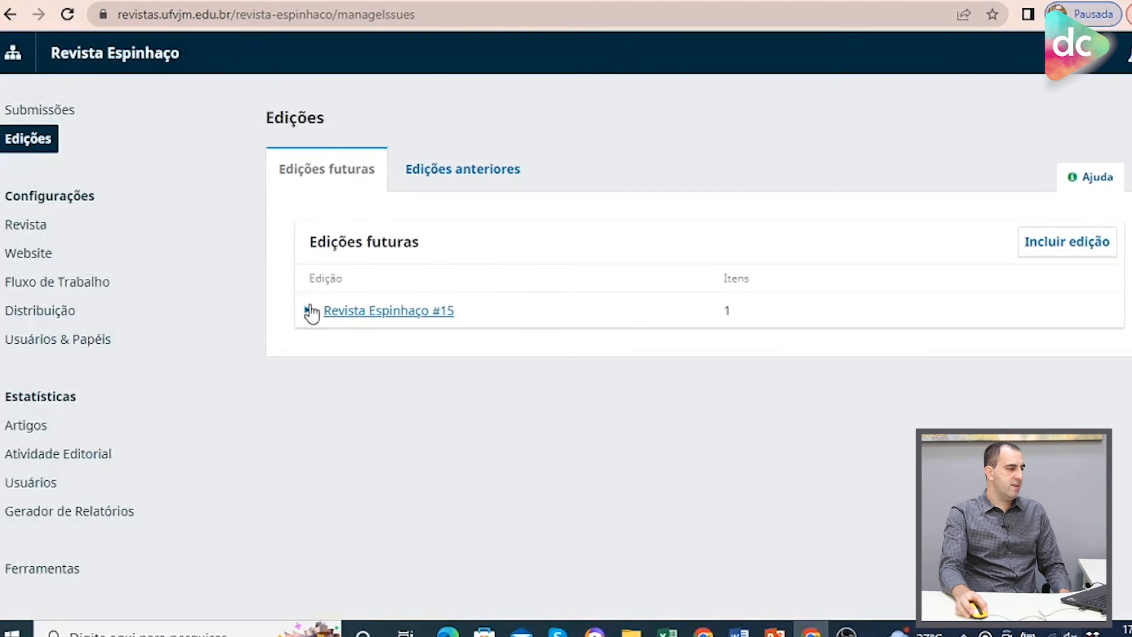
left_click(305, 313)
left_click(337, 344)
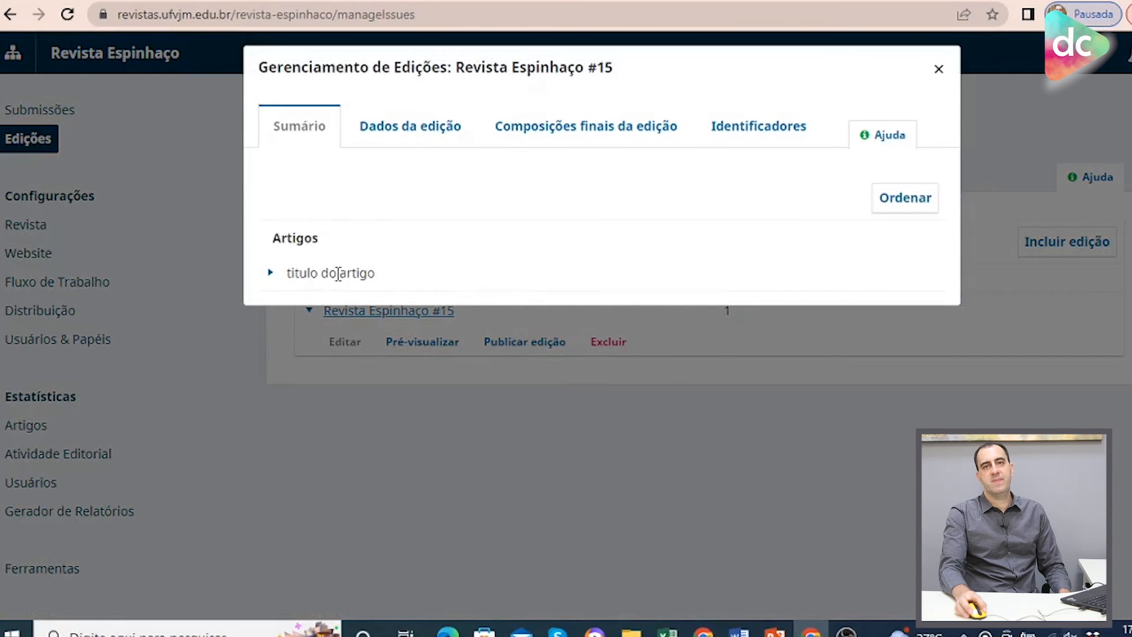
left_click(939, 70)
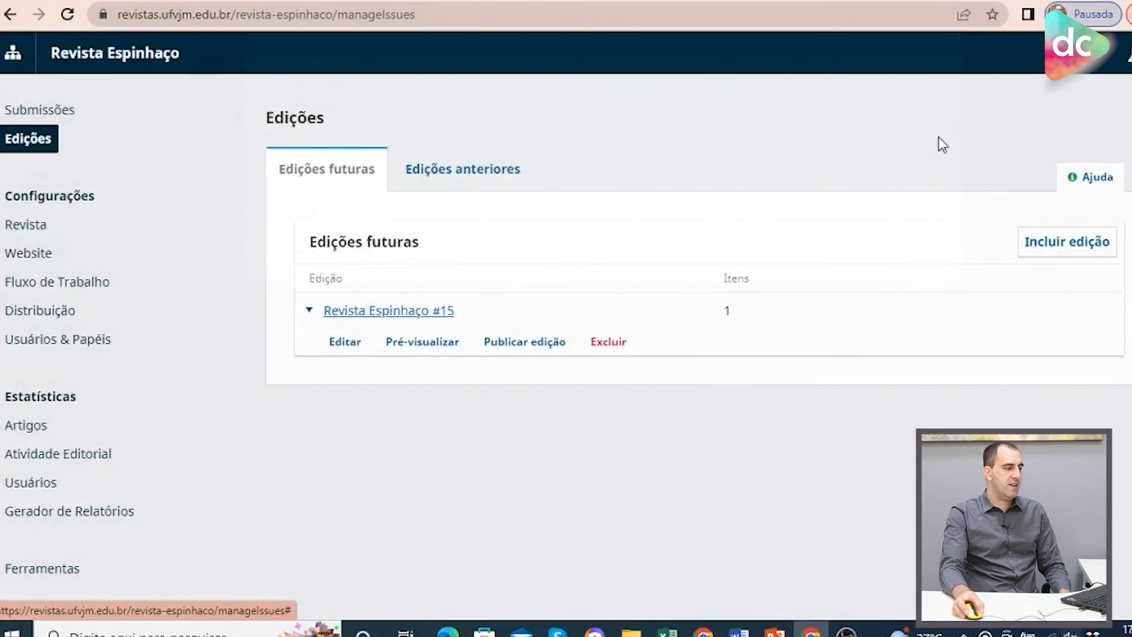
left_click(605, 348)
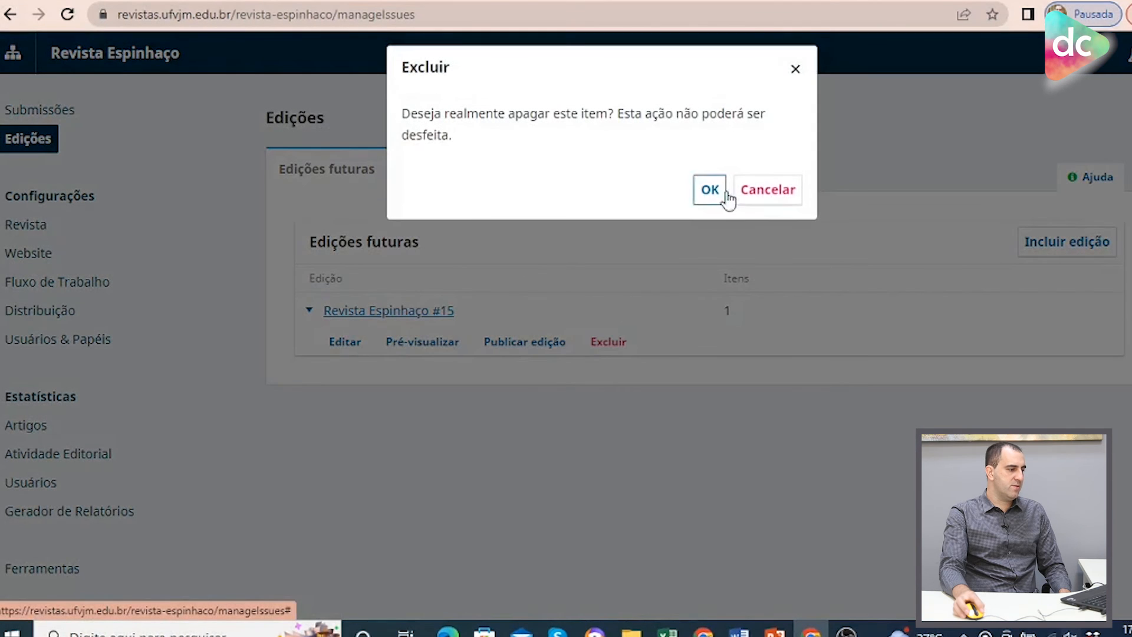
left_click(721, 194)
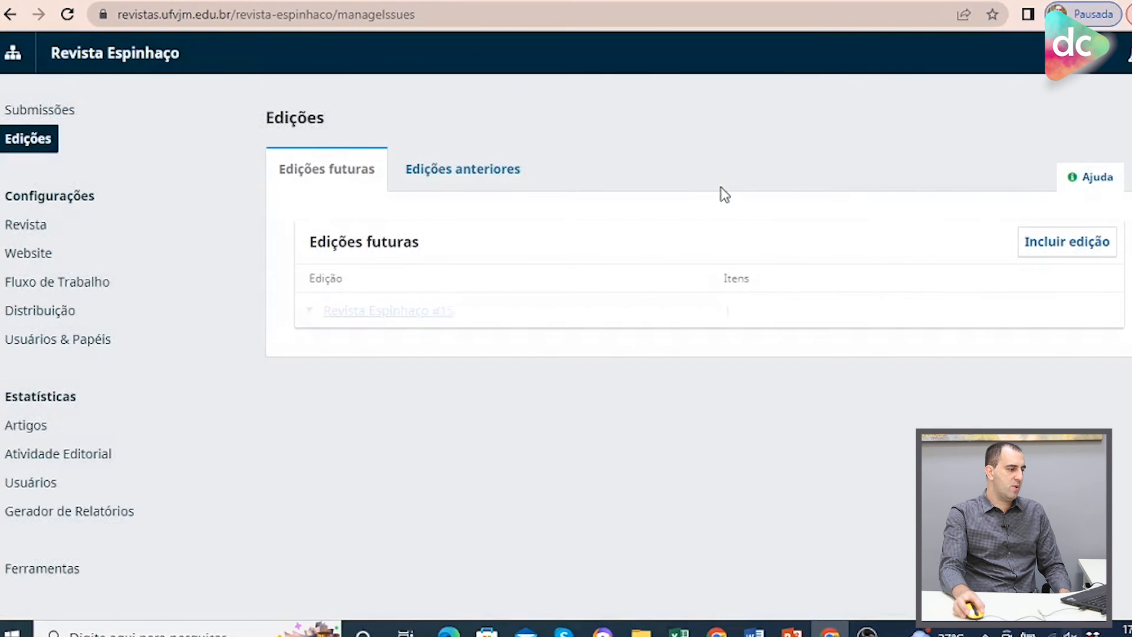
Review submission 199's details in the submissions queue, then return to the issues list.
left_click(46, 114)
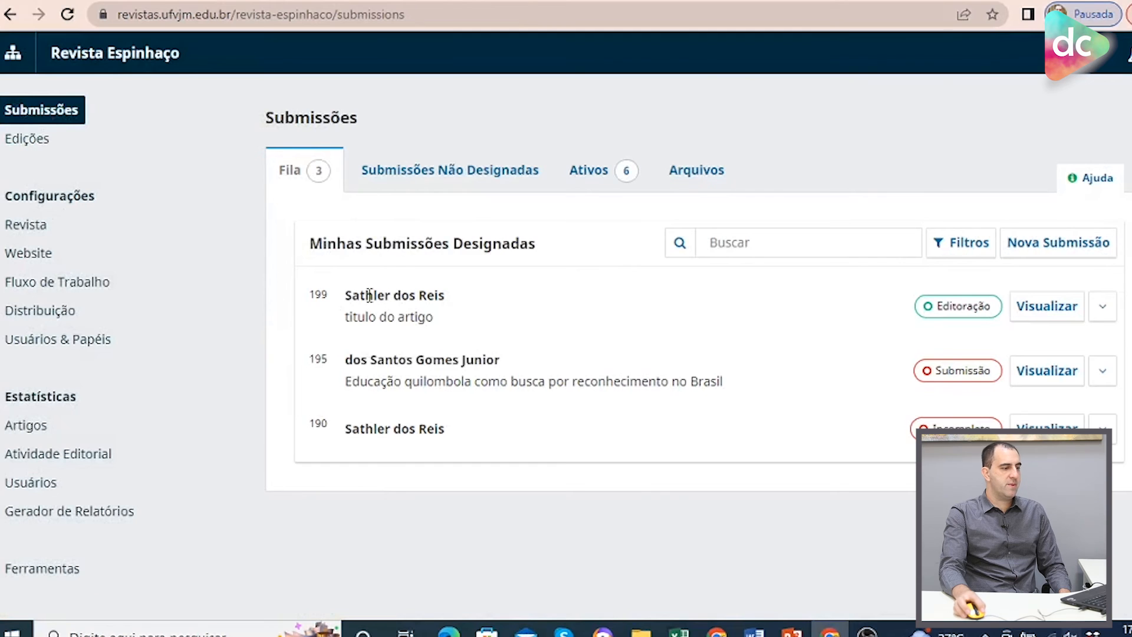
left_click(1111, 315)
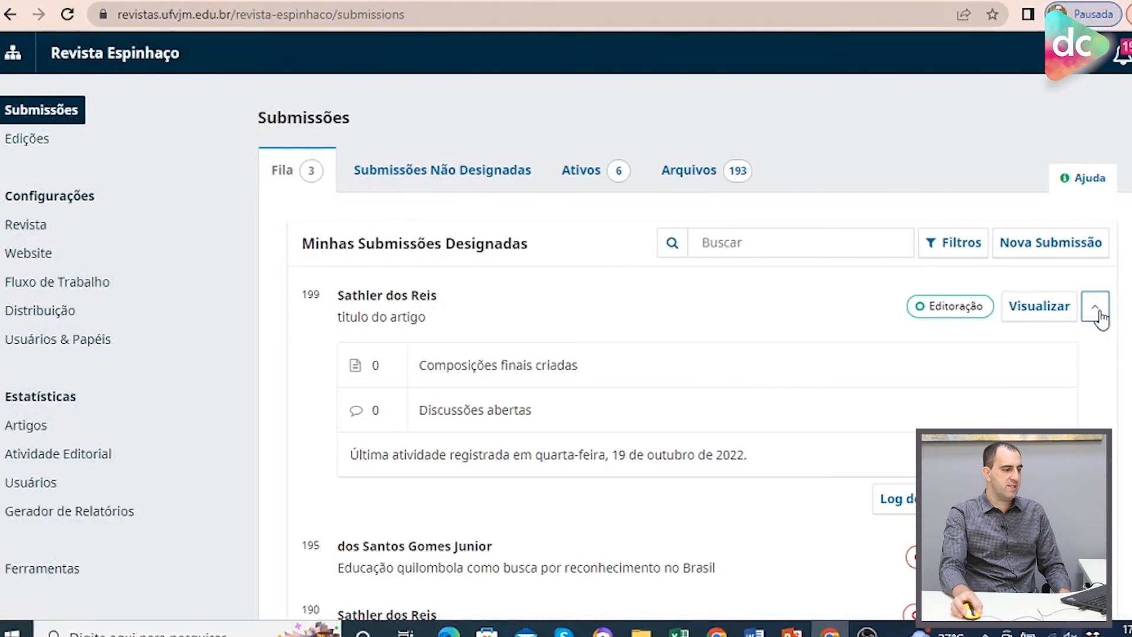
left_click(1097, 309)
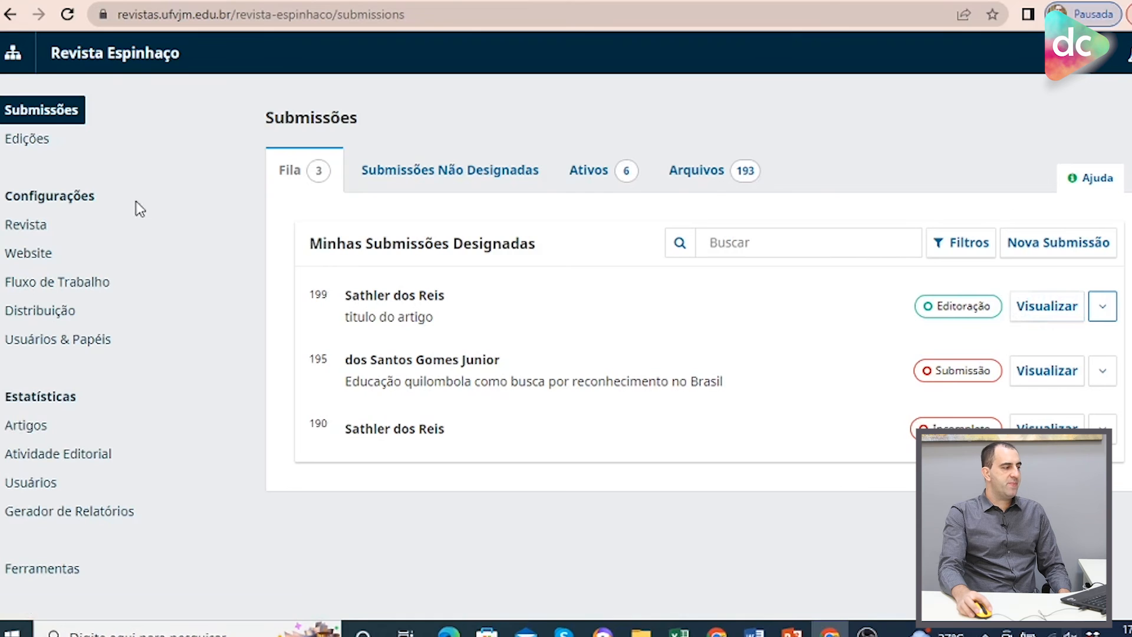
left_click(46, 144)
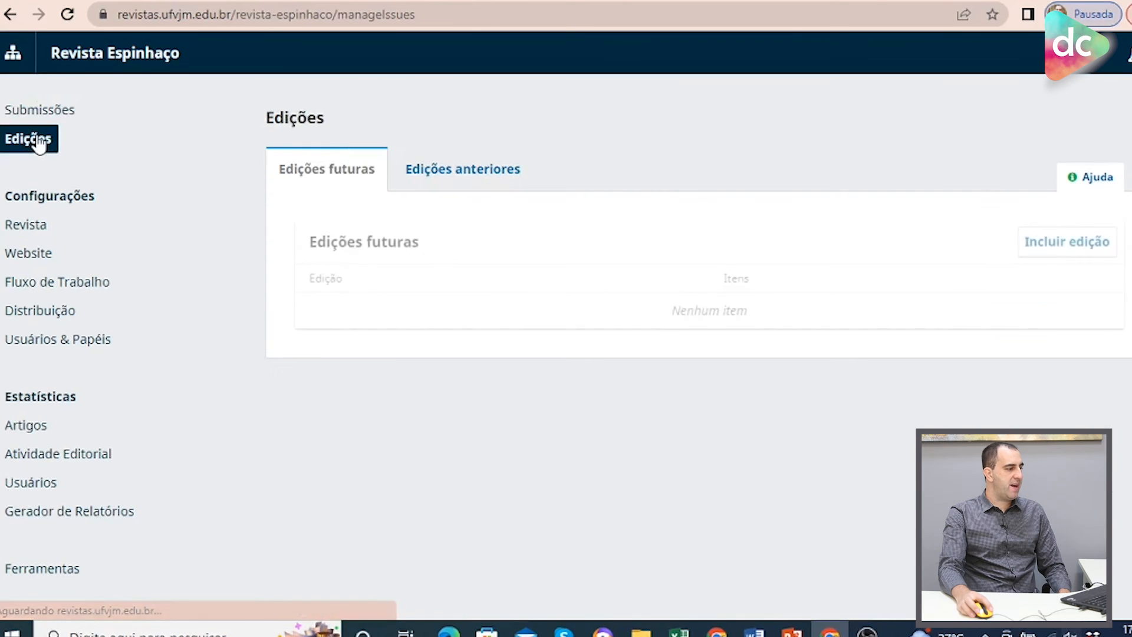